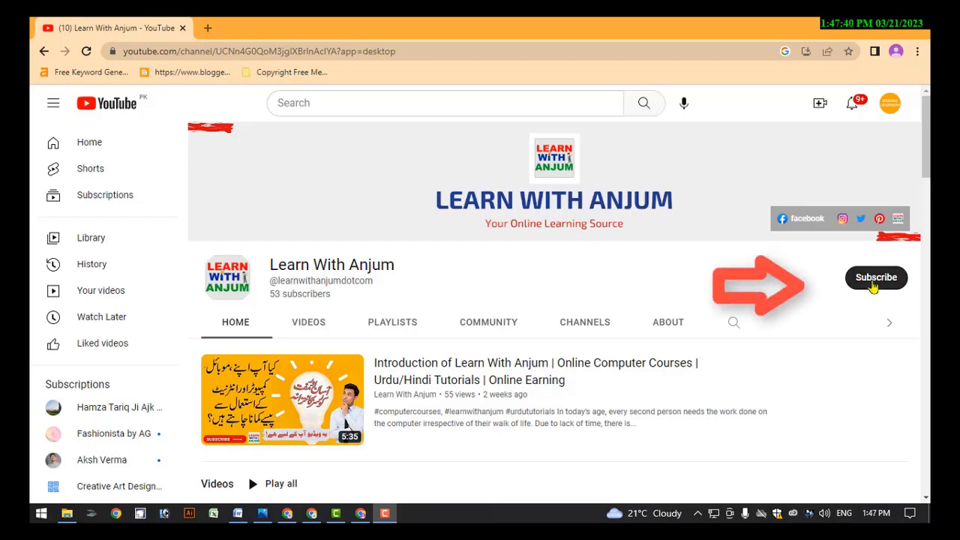
# - Subscribe to the tutorial channel and set its notification bell to All
pyautogui.click(872, 279)
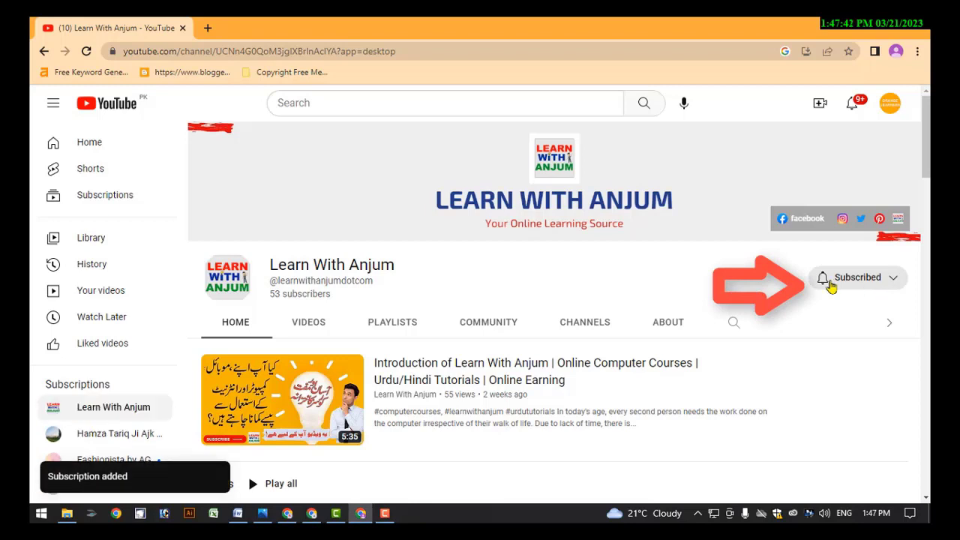
pyautogui.click(822, 281)
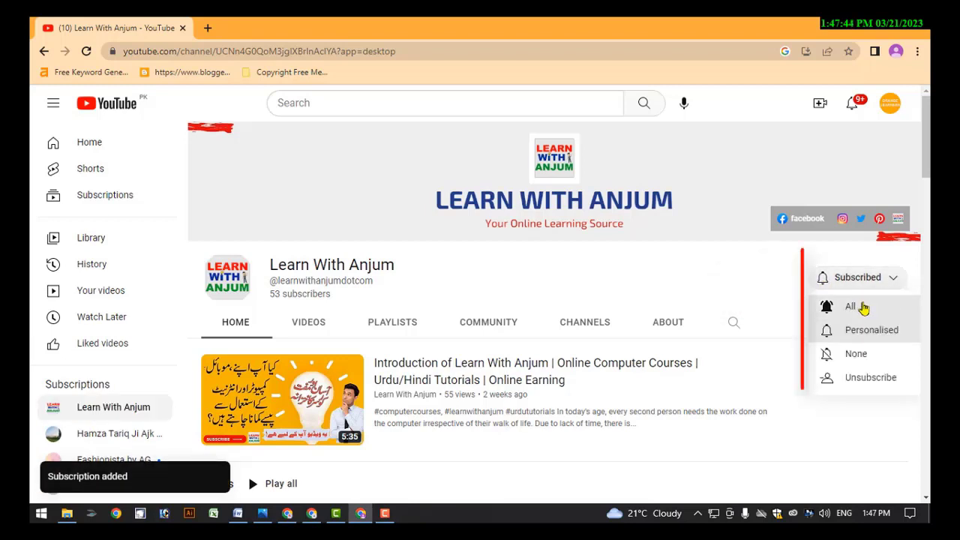
pyautogui.click(862, 308)
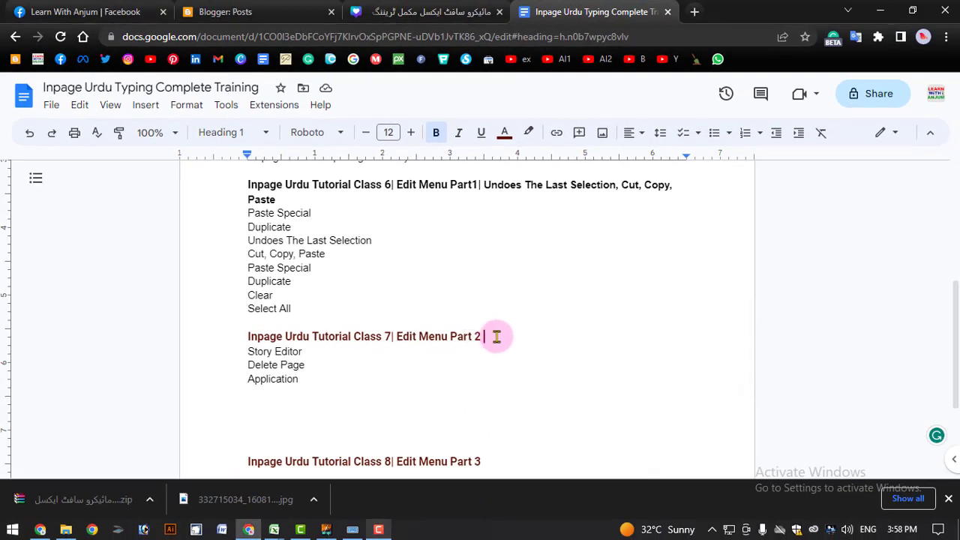
# - Scroll the Google Doc course outline down to the Class 7 Edit Menu Part 2 topics
pyautogui.scroll(5, 574, 310)
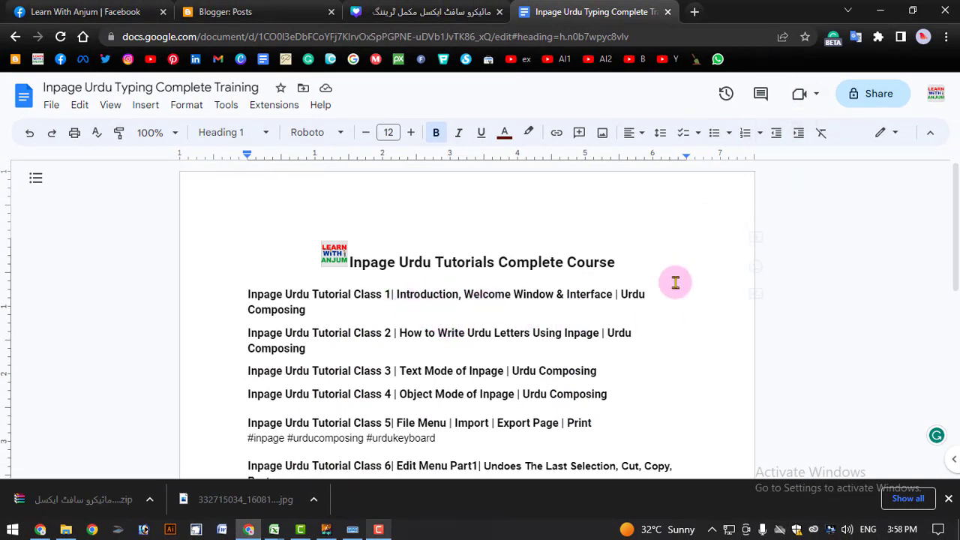
pyautogui.scroll(-1, 559, 263)
pyautogui.scroll(-2, 559, 263)
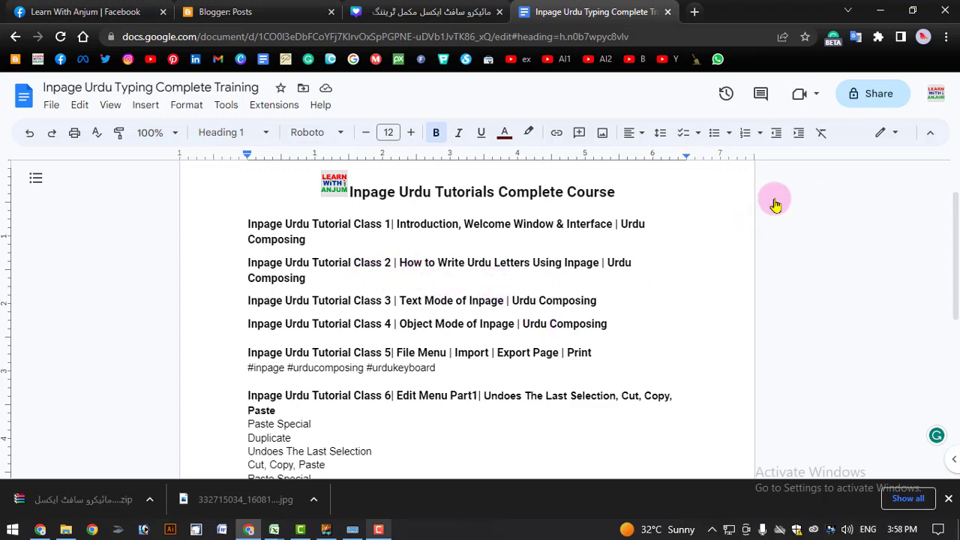
pyautogui.scroll(-3, 525, 330)
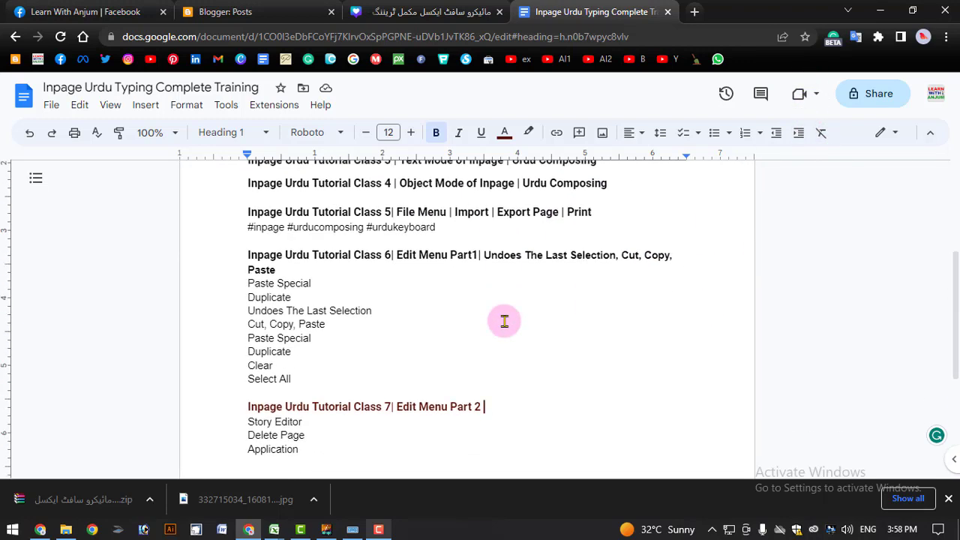
pyautogui.scroll(2, 442, 315)
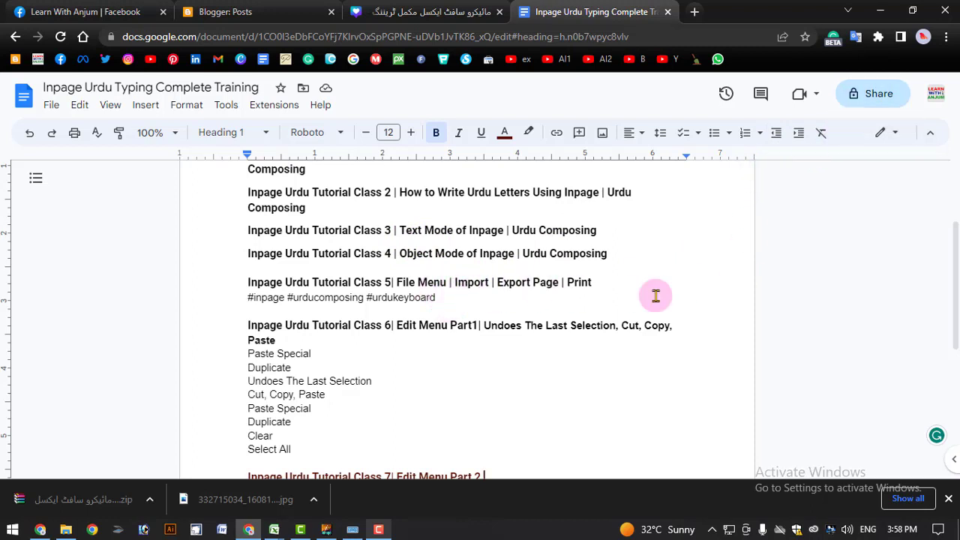
pyautogui.scroll(-1, 558, 332)
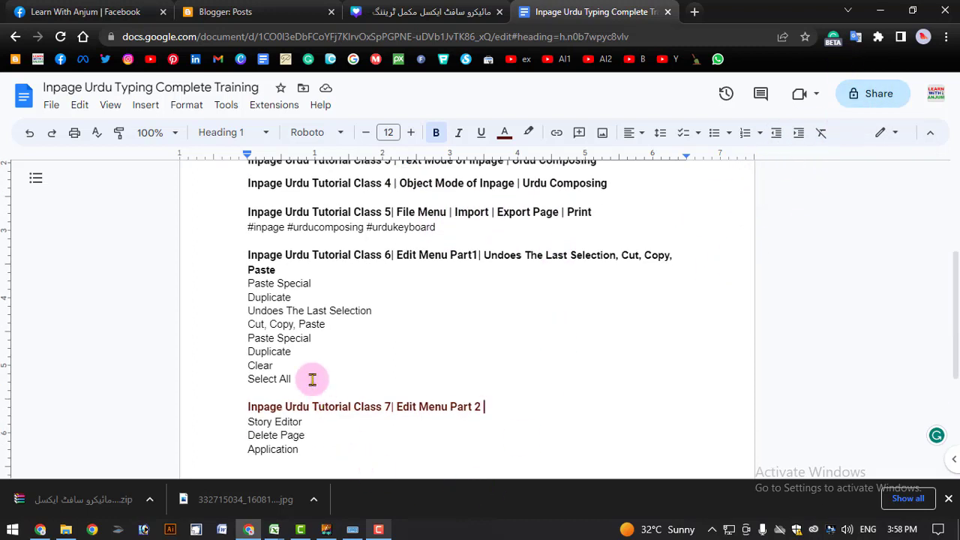
pyautogui.click(255, 270)
pyautogui.click(281, 308)
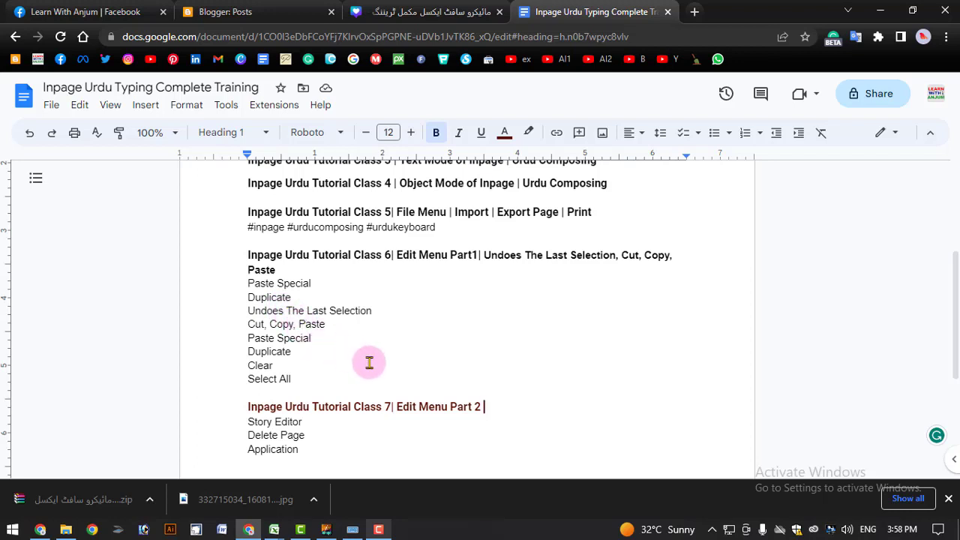
pyautogui.scroll(-1, 369, 363)
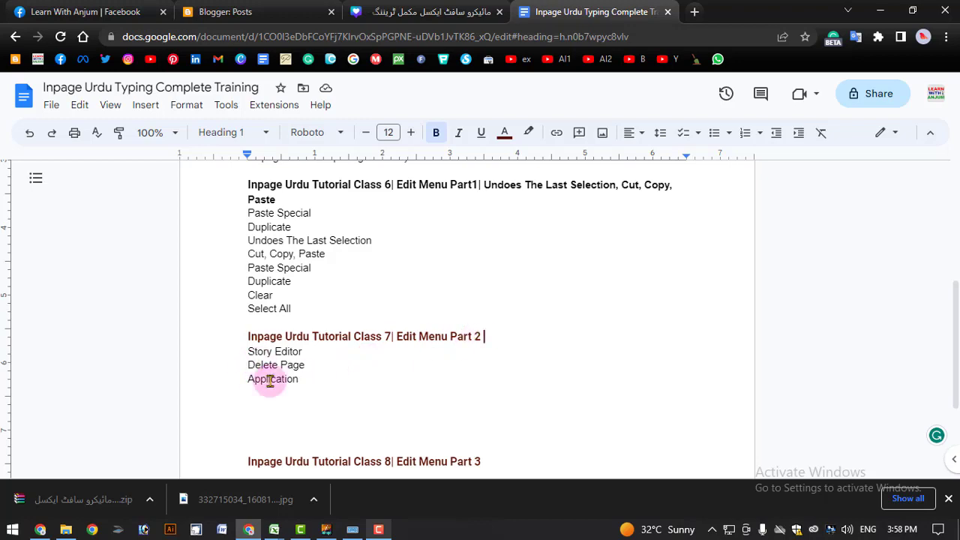
# - Return to InPage and complete the Urdu sentence with the final letter ی
pyautogui.click(320, 529)
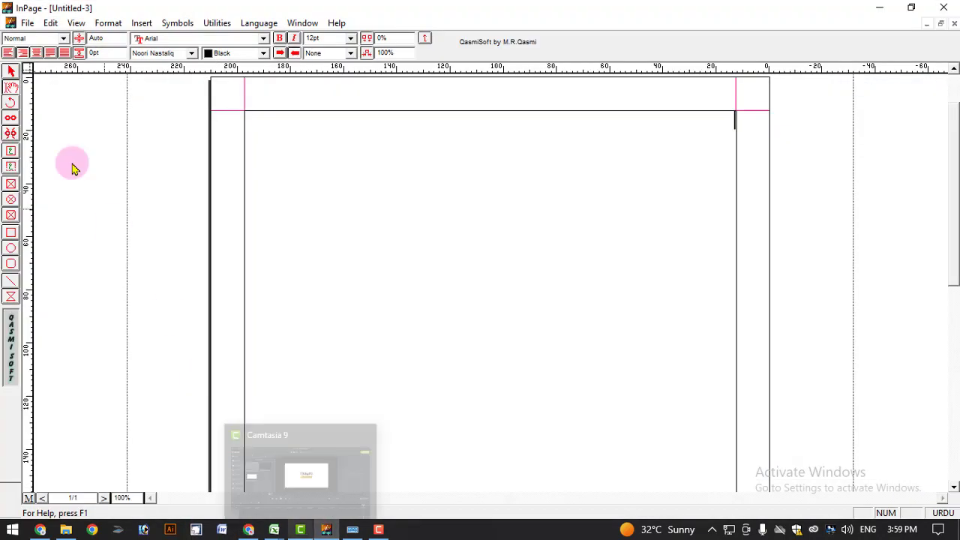
pyautogui.click(50, 24)
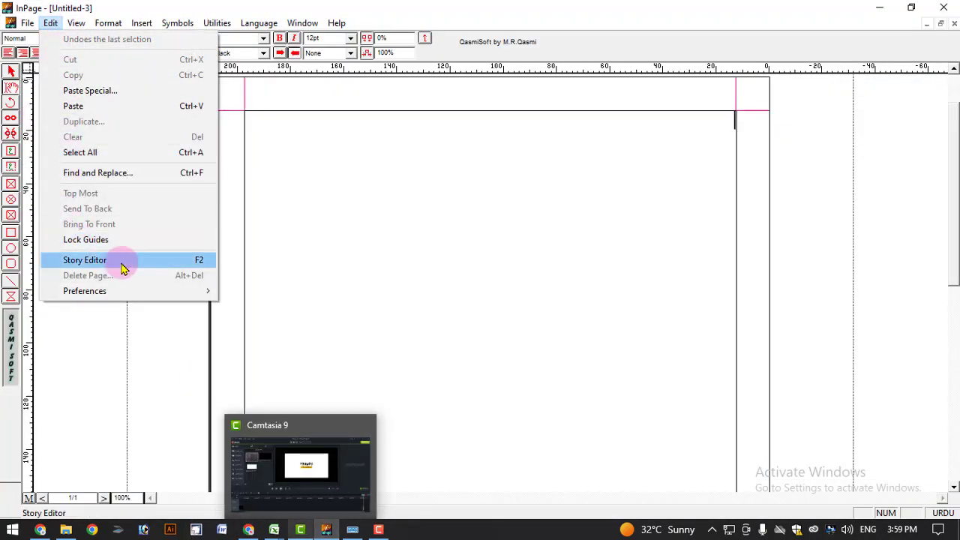
pyautogui.click(748, 126)
pyautogui.write('پاکستان ہمارا پ')
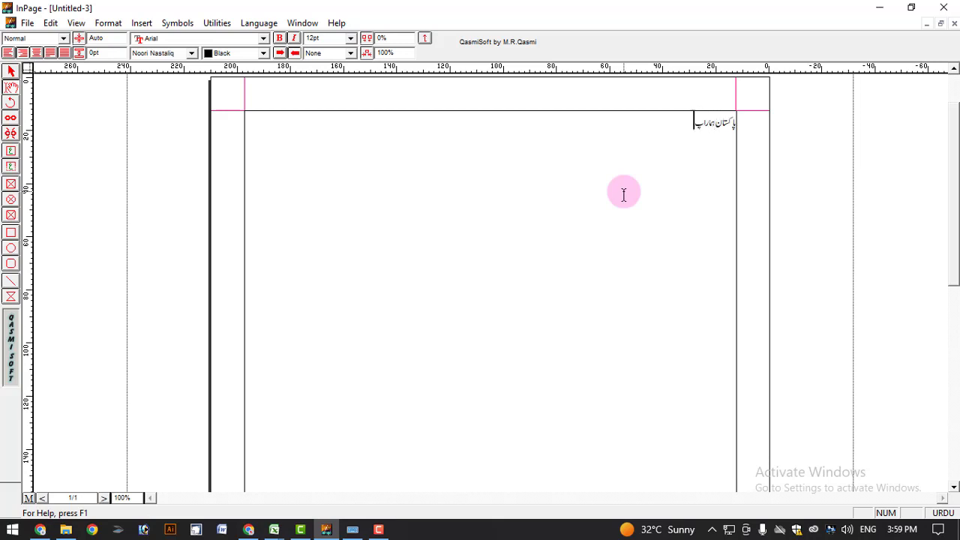
pyautogui.write('یارا وطن ہے۔')
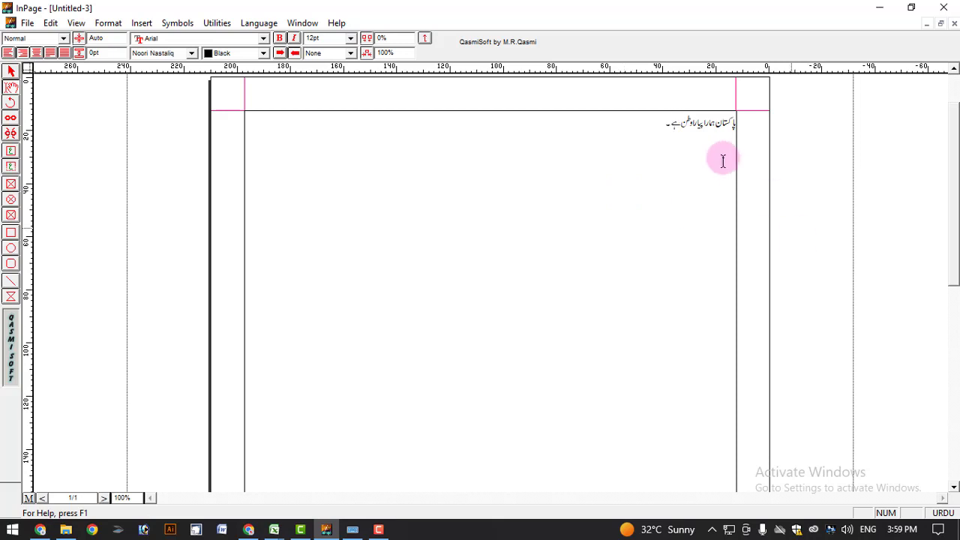
# - Set the whole Urdu sentence to 9pt
pyautogui.moveTo(615, 118); pyautogui.dragTo(747, 133)
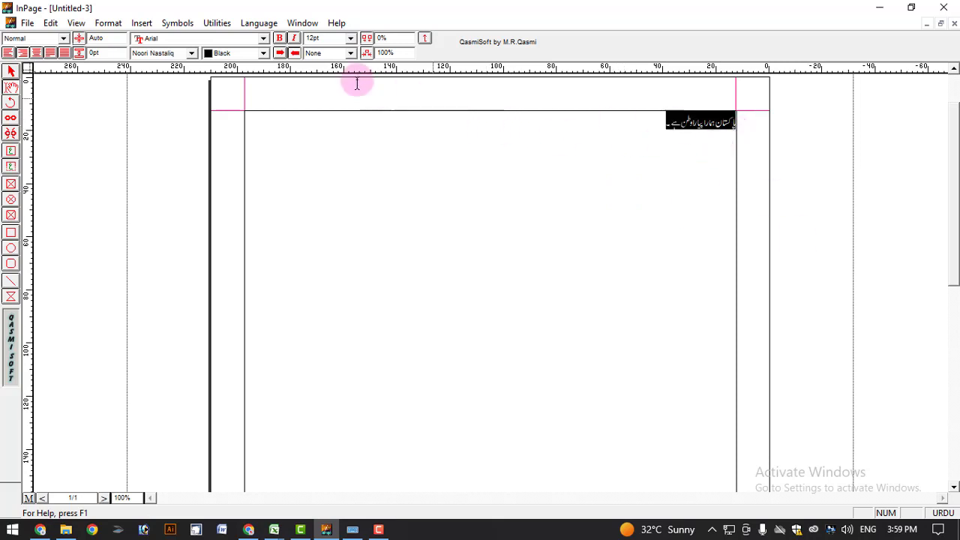
pyautogui.click(351, 38)
pyautogui.click(317, 46)
pyautogui.click(713, 135)
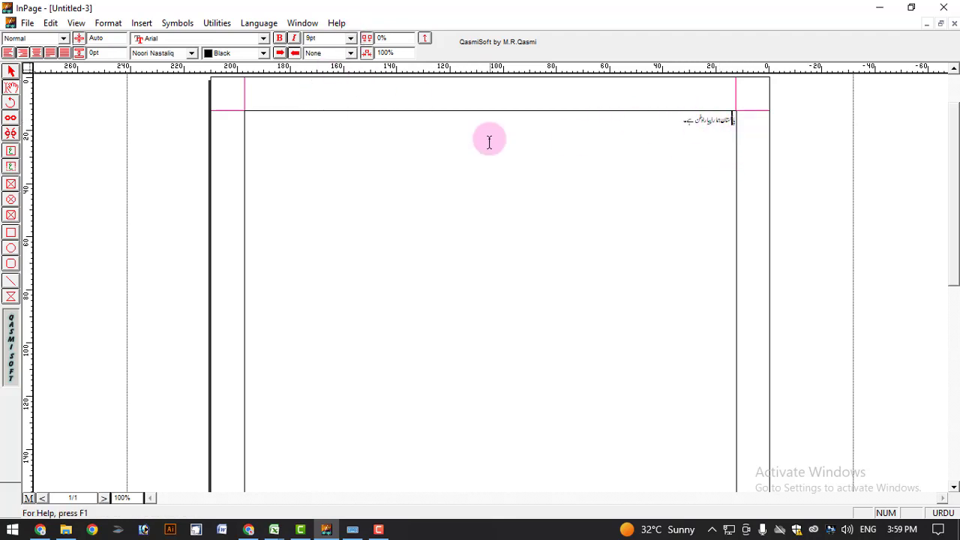
# - Paste the 9pt sentence repeatedly to fill the text box with sample lines
pyautogui.moveTo(589, 131); pyautogui.dragTo(821, 139)
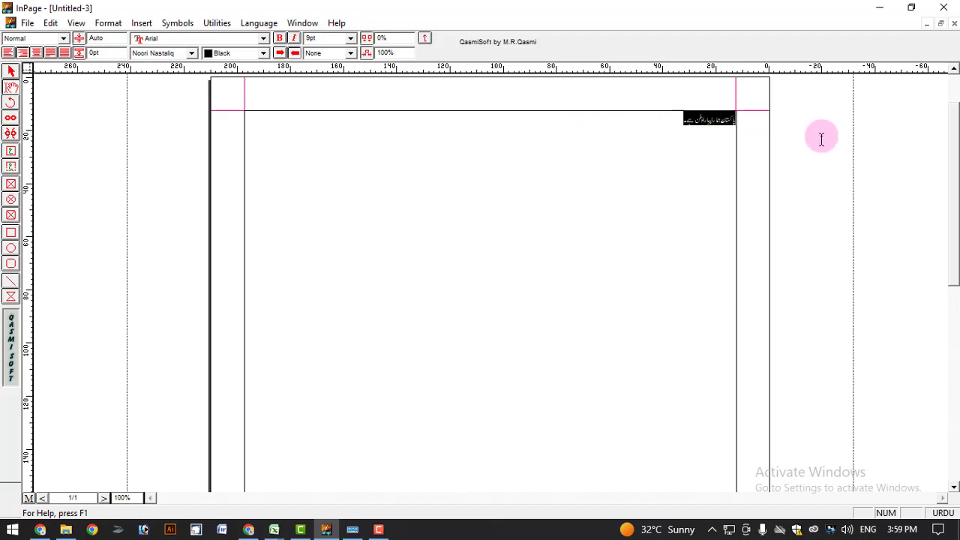
pyautogui.click(793, 154)
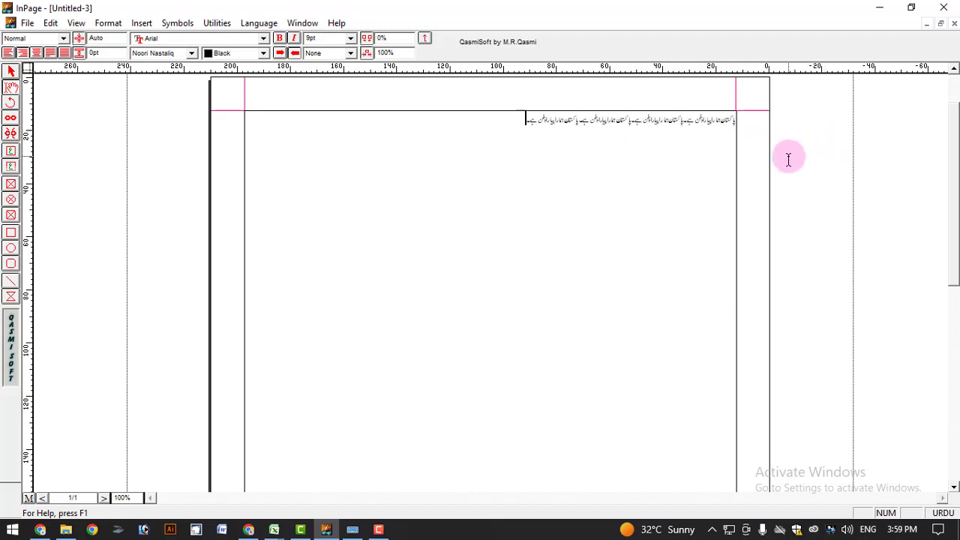
pyautogui.hotkey('ctrl', 'v')
pyautogui.hotkey('ctrl', 'v')
pyautogui.hotkey('ctrl', 'v')
pyautogui.hotkey('ctrl', 'v')
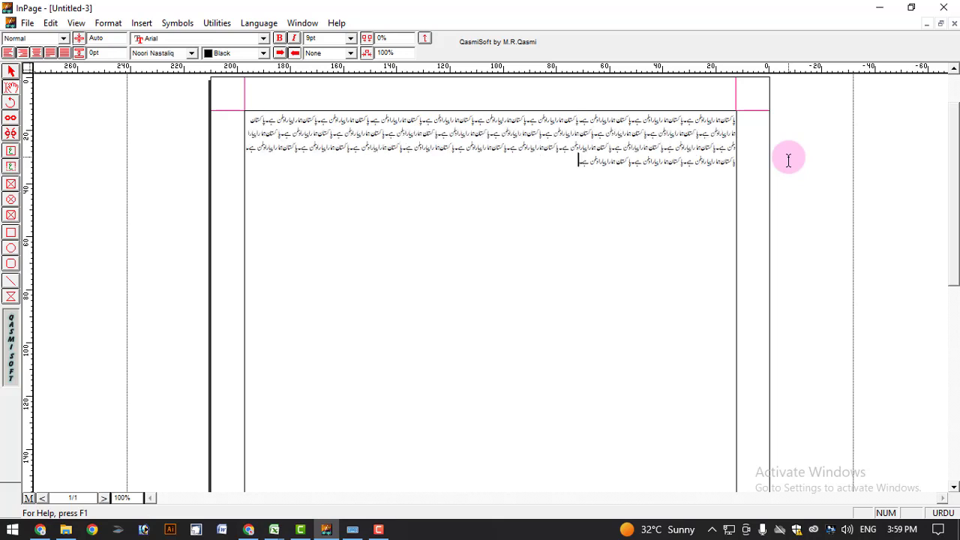
pyautogui.hotkey('ctrl', 'v')
pyautogui.hotkey('ctrl', 'v')
pyautogui.hotkey('ctrl', 'v')
pyautogui.hotkey('ctrl', 'v')
pyautogui.hotkey('ctrl', 'v')
pyautogui.hotkey('ctrl', 'v')
pyautogui.hotkey('ctrl', 'v')
pyautogui.hotkey('ctrl', 'v')
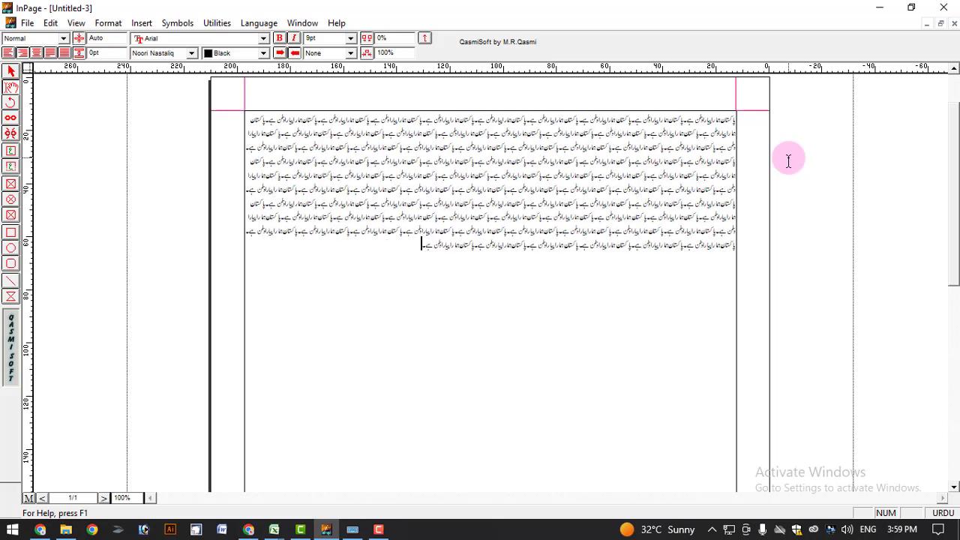
pyautogui.hotkey('ctrl', 'v')
pyautogui.hotkey('ctrl', 'v')
pyautogui.hotkey('ctrl', 'v')
pyautogui.hotkey('ctrl', 'v')
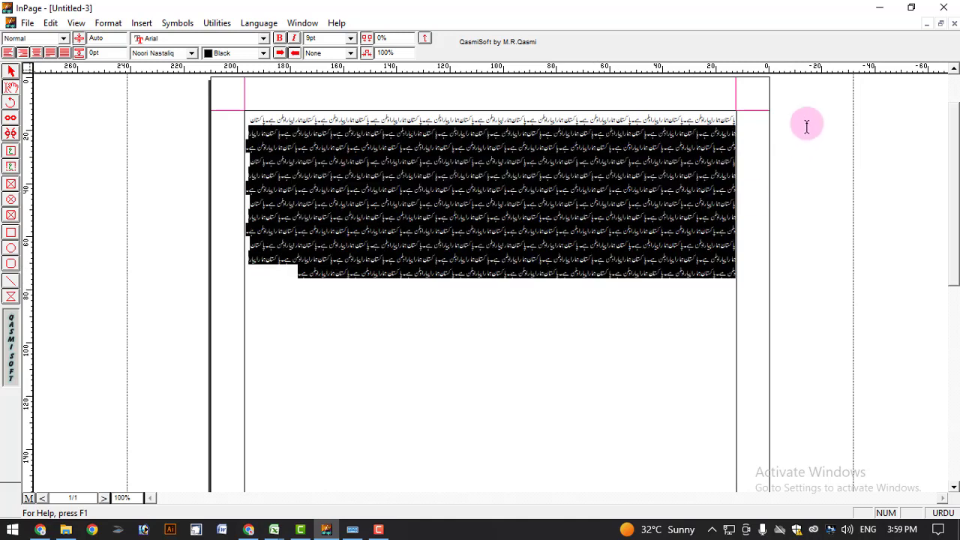
# - Shrink all the Urdu text in the frame to 6pt
pyautogui.moveTo(273, 286); pyautogui.dragTo(795, 90)
pyautogui.click(350, 39)
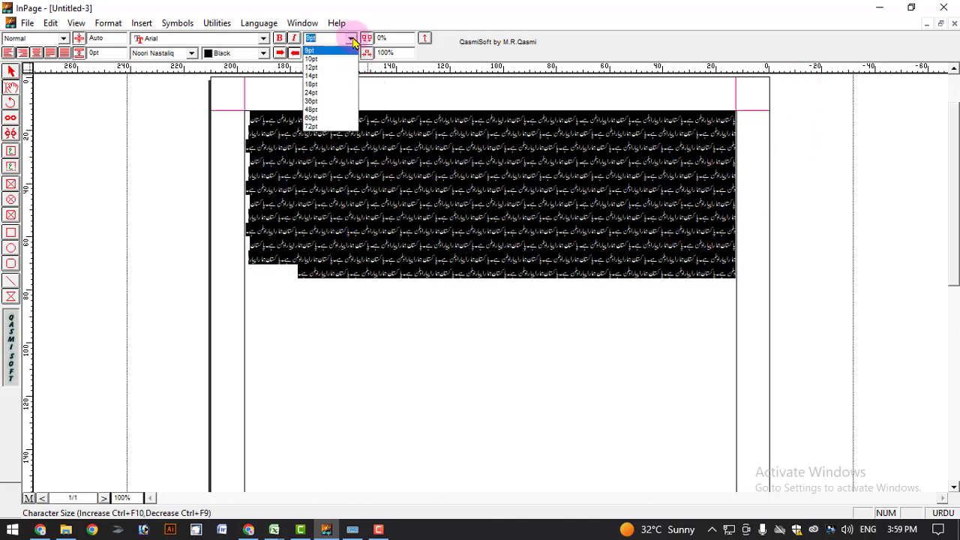
pyautogui.click(351, 40)
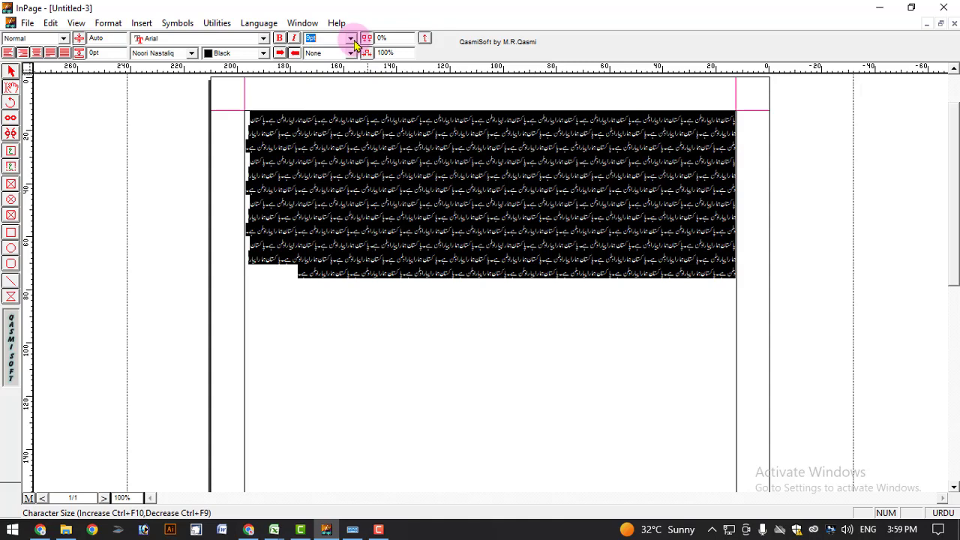
pyautogui.click(489, 194)
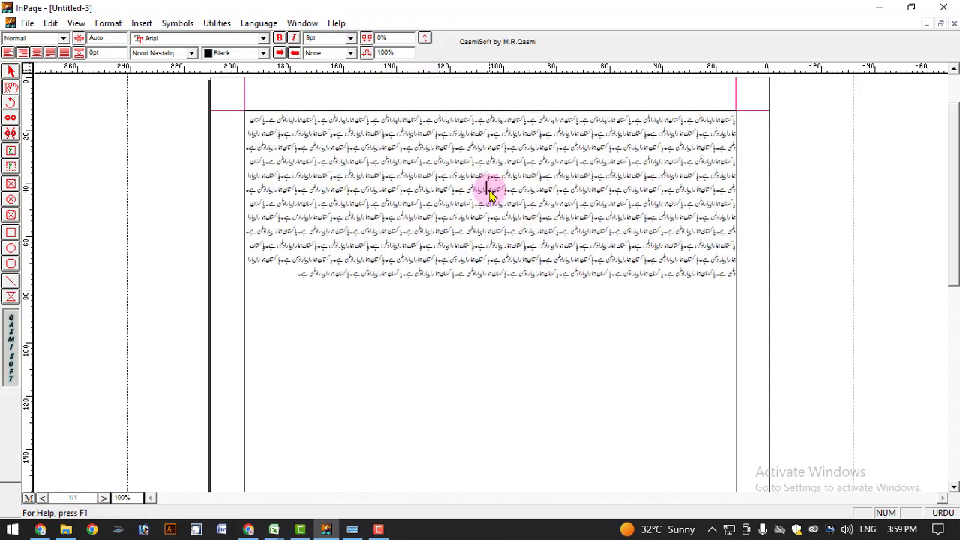
pyautogui.hotkey('ctrl', 'a')
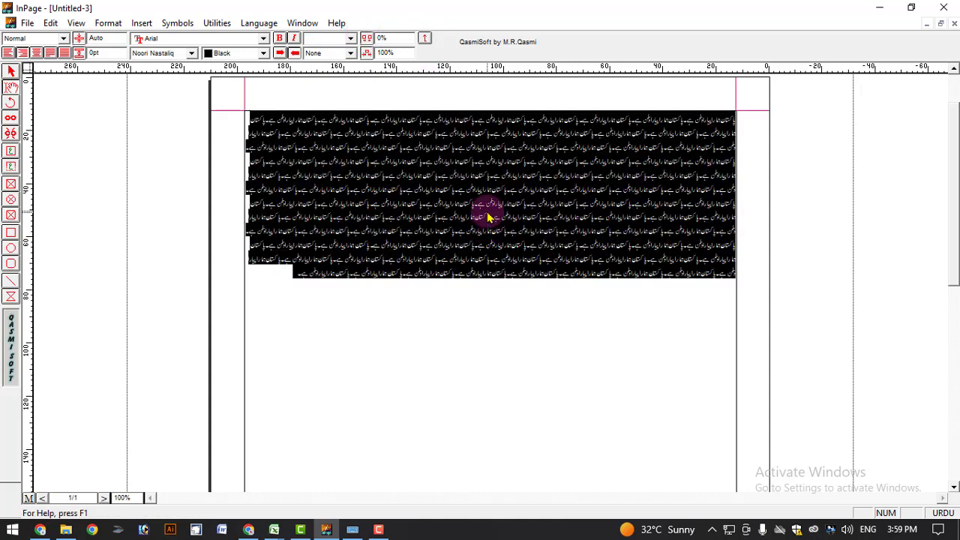
pyautogui.hotkey('ctrl', 'shift', ',')
pyautogui.hotkey('ctrl', 'shift', ',')
pyautogui.click(656, 135)
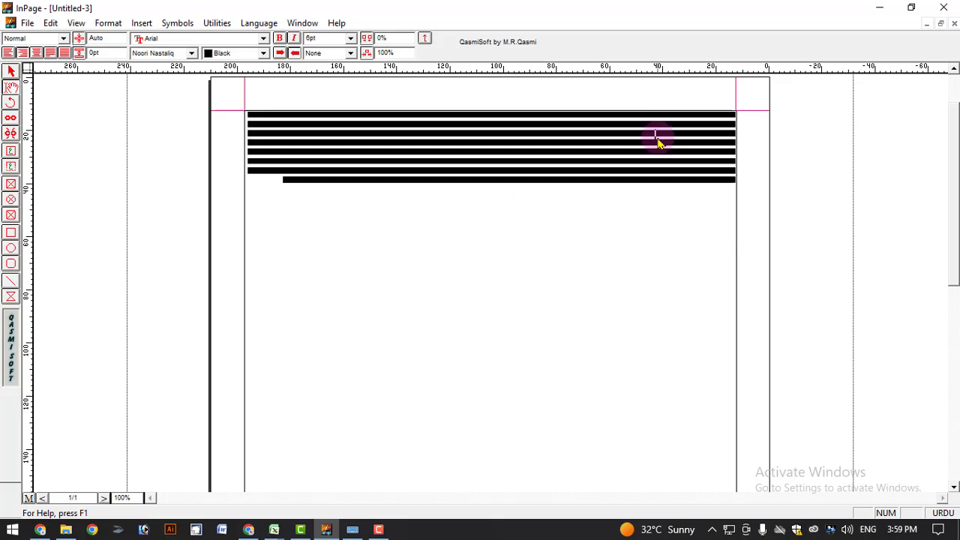
# - Open the Urdu text in Story Editor, then switch back to the page layout view
pyautogui.click(48, 24)
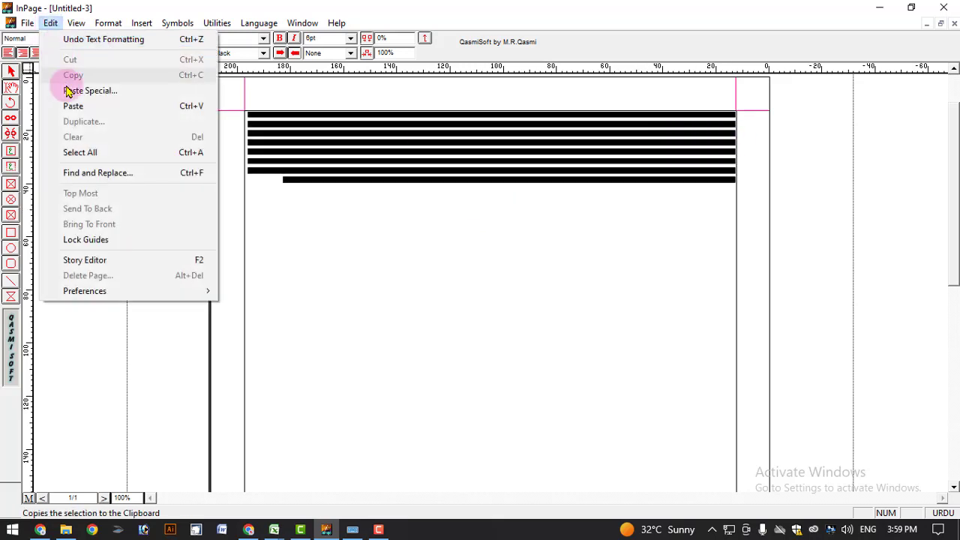
pyautogui.click(105, 261)
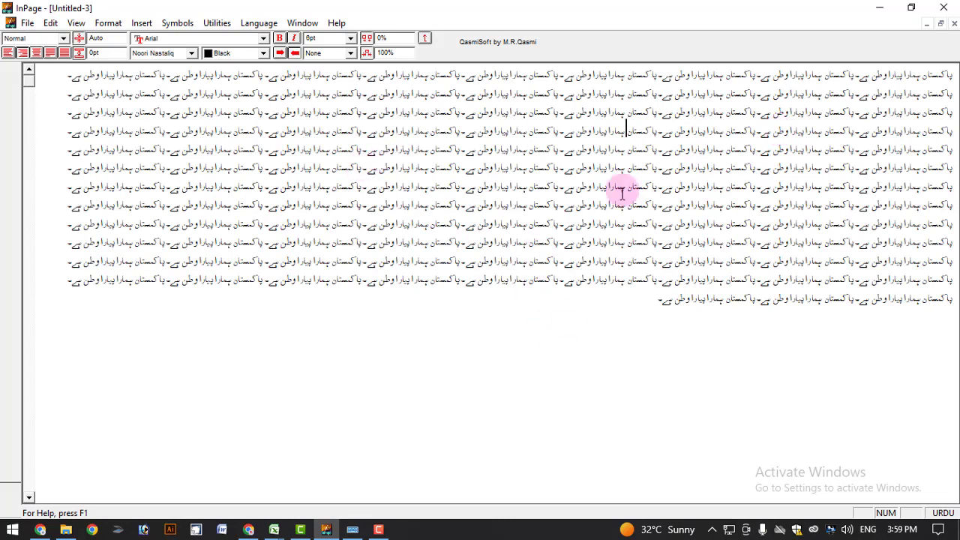
pyautogui.click(641, 301)
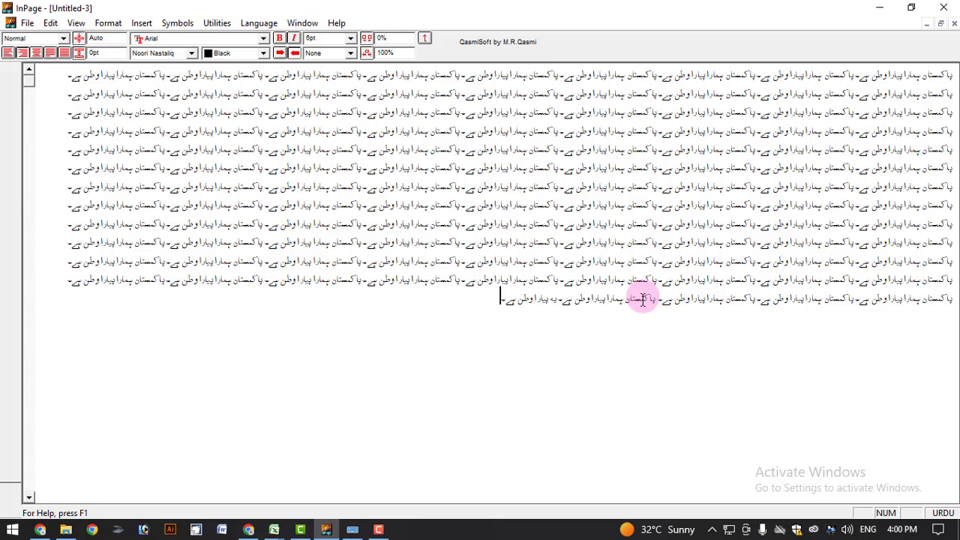
pyautogui.click(50, 23)
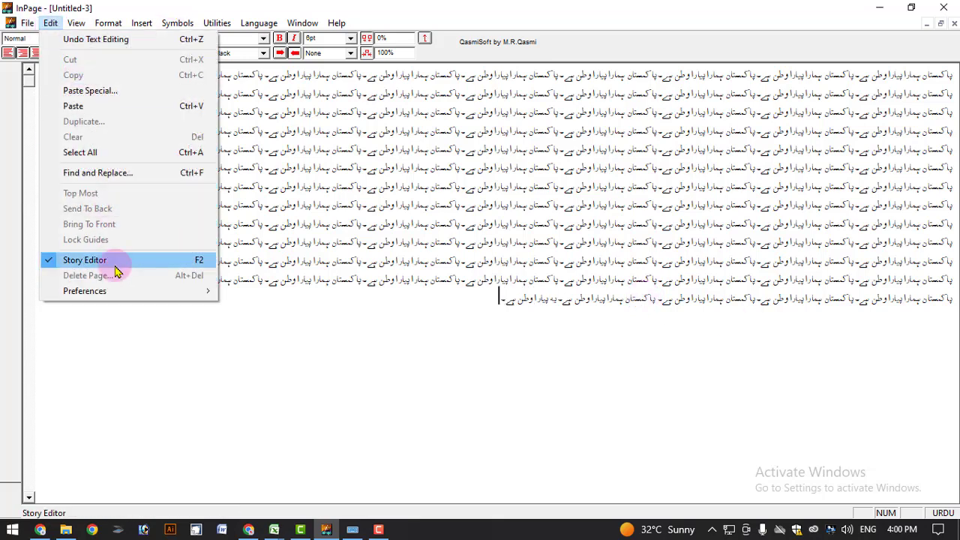
pyautogui.click(116, 269)
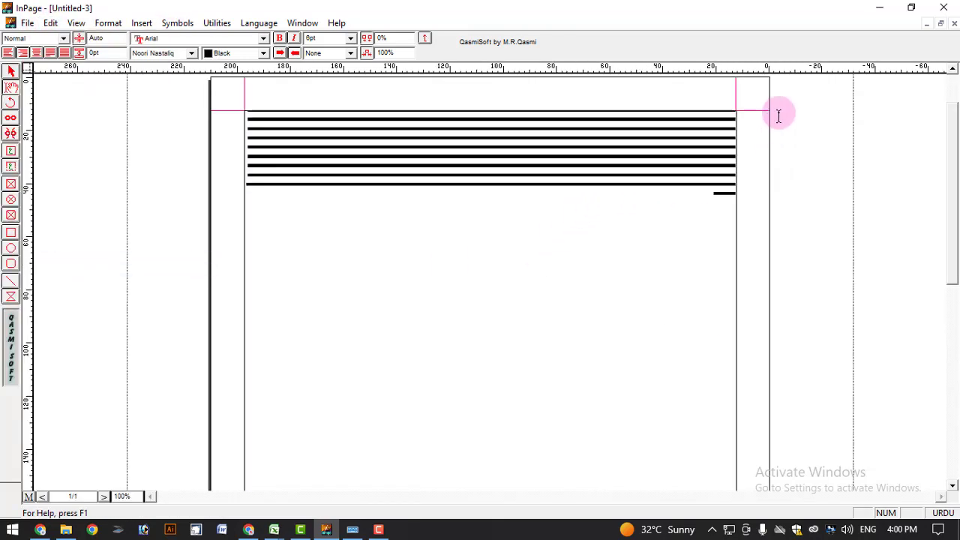
# - Enlarge the selected Urdu text step by step until it reaches 96pt
pyautogui.hotkey('ctrl', 'shift', '.')
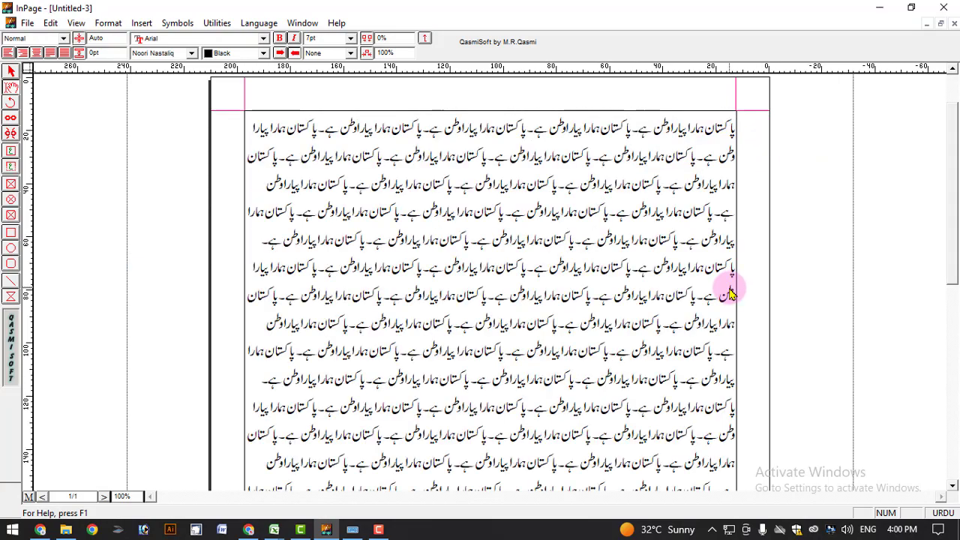
pyautogui.hotkey('ctrl', 'shift', '.')
pyautogui.hotkey('ctrl', 'shift', '.')
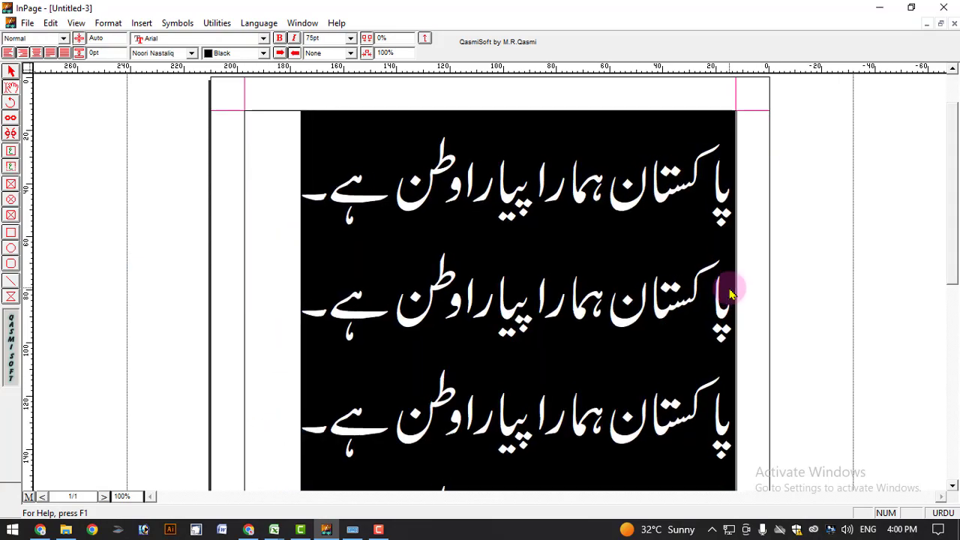
pyautogui.hotkey('ctrl', 'shift', '.')
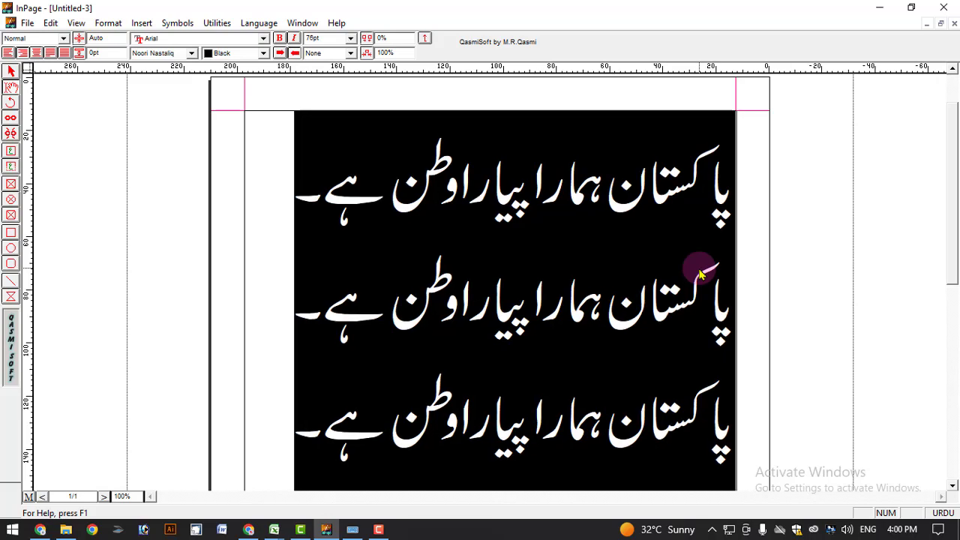
pyautogui.hotkey('ctrl', 'shift', '.')
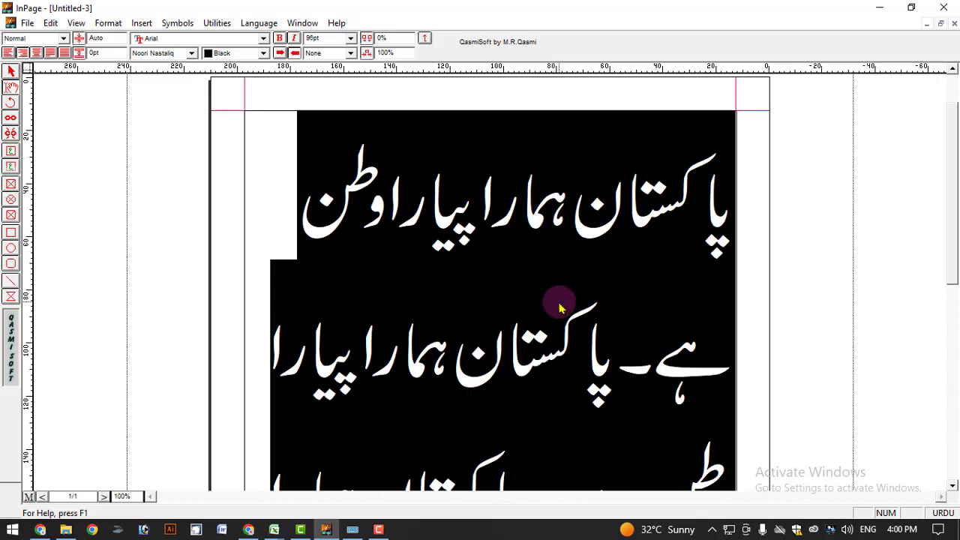
# - Toggle Story Editor on and then off to return to the layout view
pyautogui.click(50, 23)
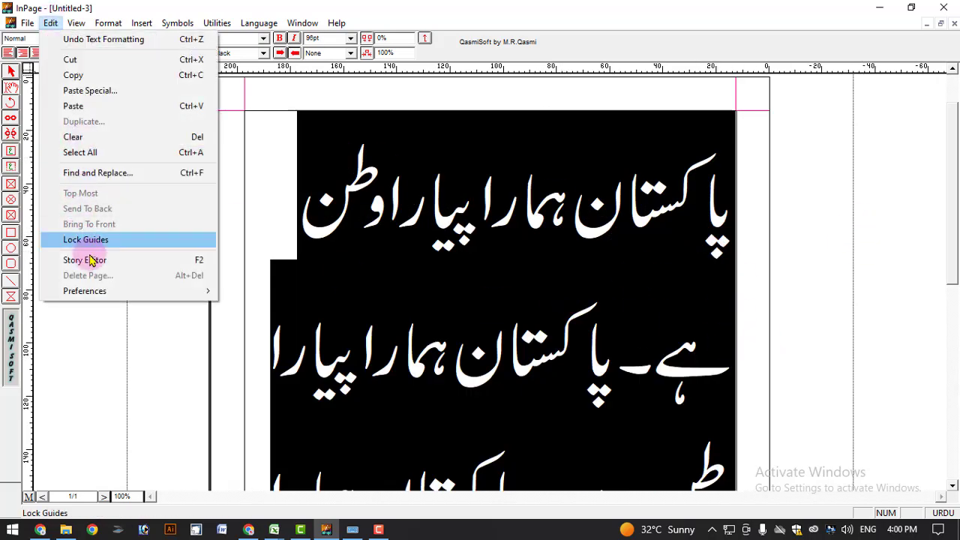
pyautogui.click(90, 257)
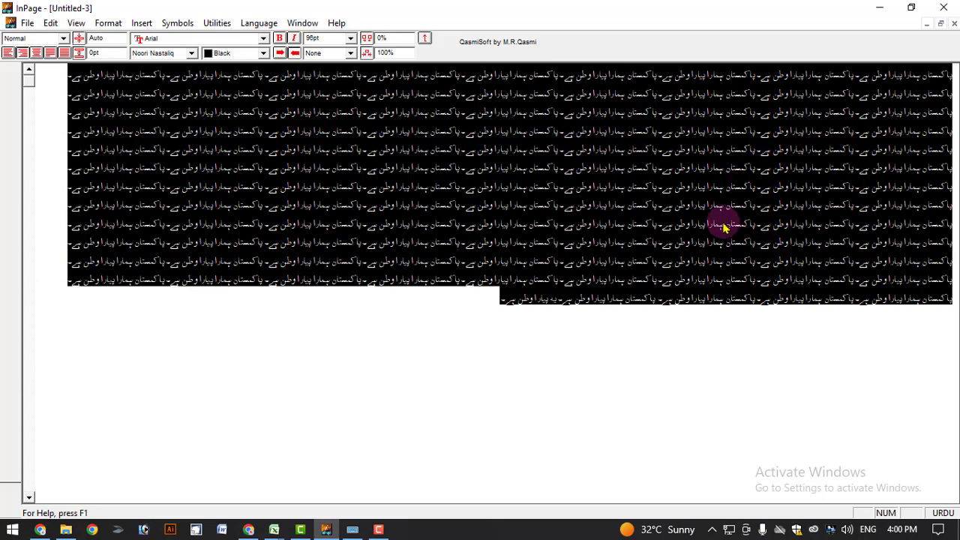
pyautogui.click(48, 23)
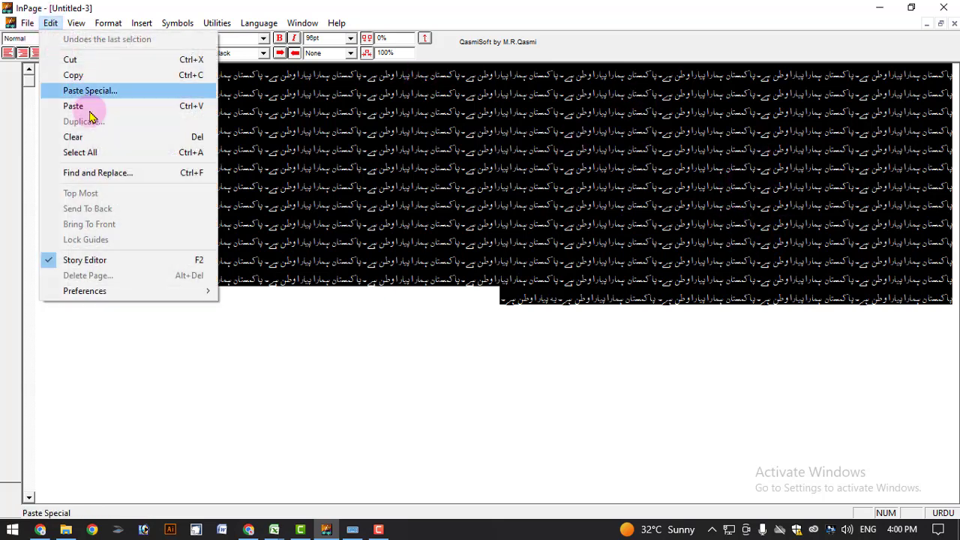
pyautogui.click(118, 258)
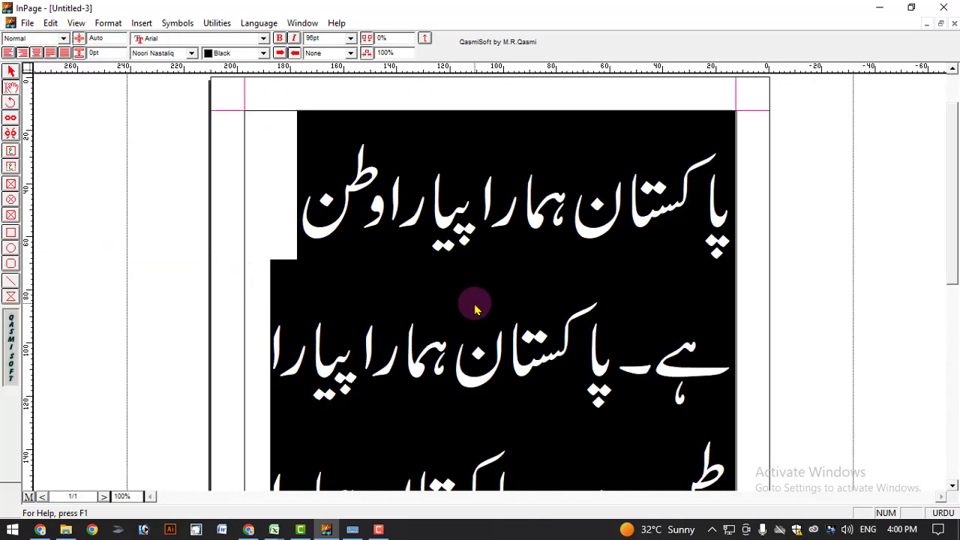
# - Delete the 96pt text and type the Urdu word 'کمپیوٹر' at 12pt
pyautogui.press('Delete')
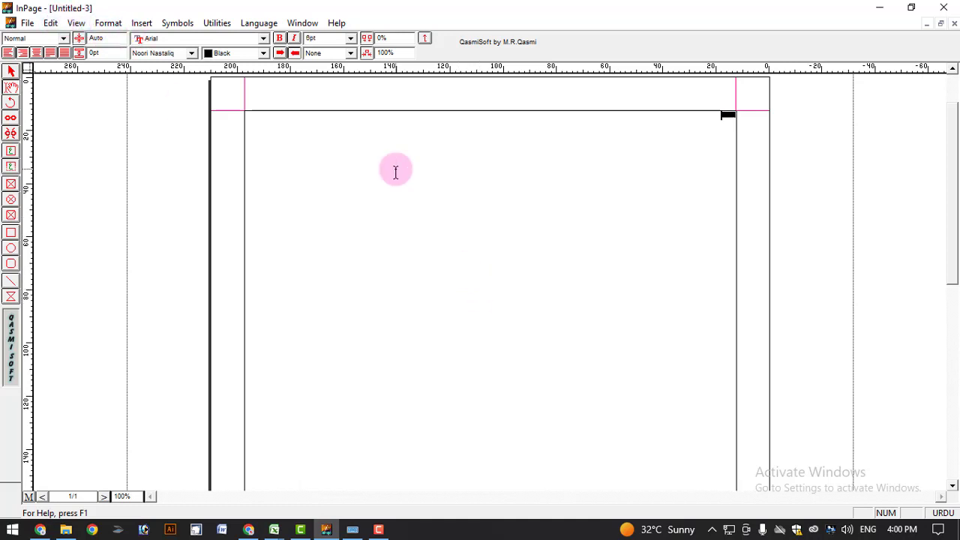
pyautogui.click(350, 38)
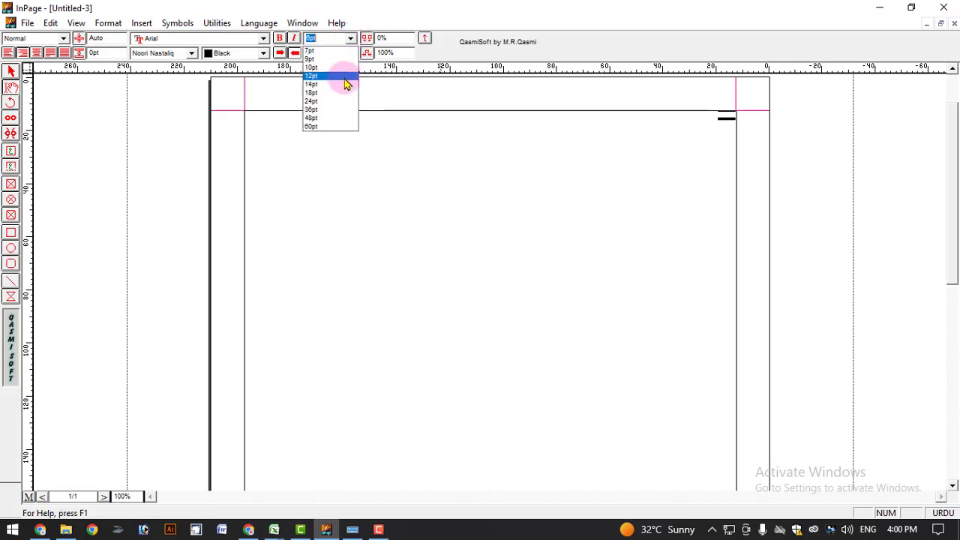
pyautogui.click(347, 84)
pyautogui.write('کمپیوٹر')
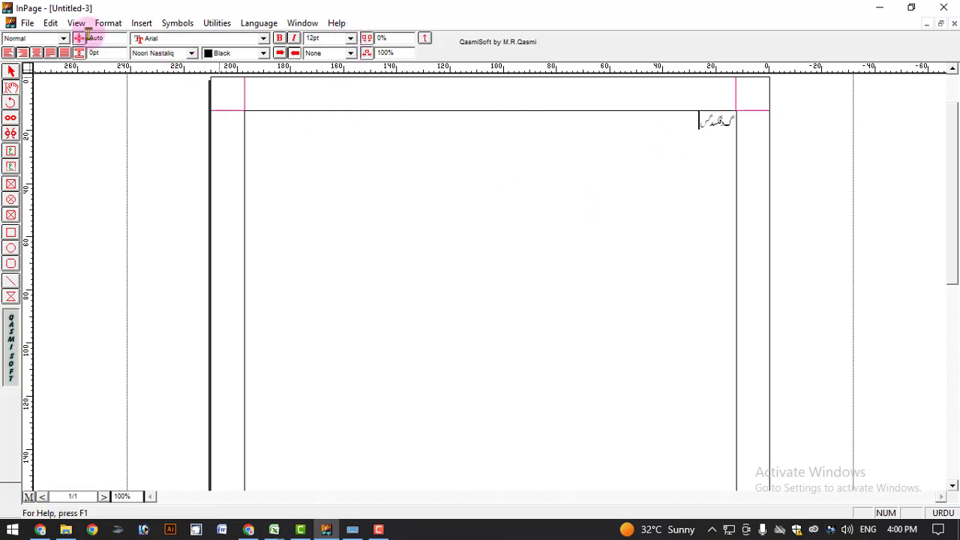
pyautogui.click(50, 22)
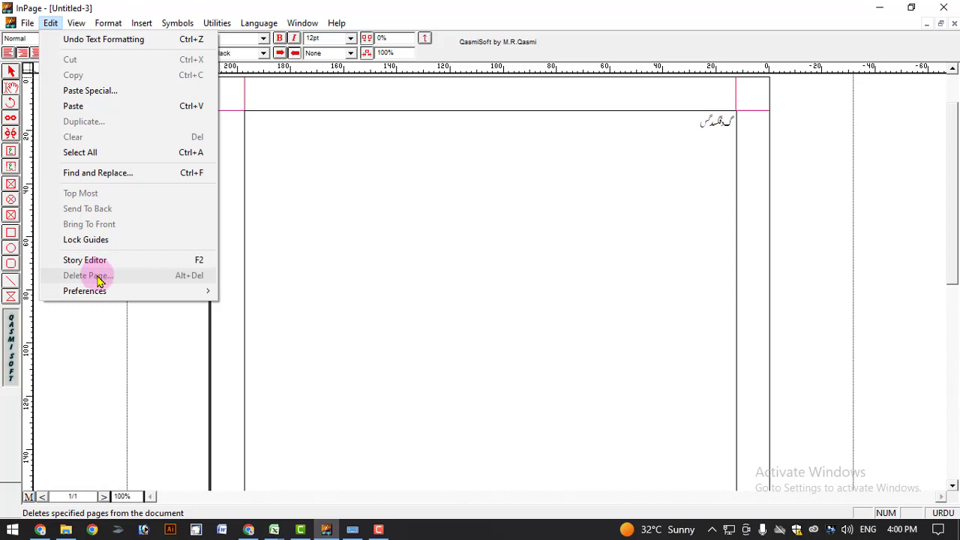
pyautogui.click(409, 264)
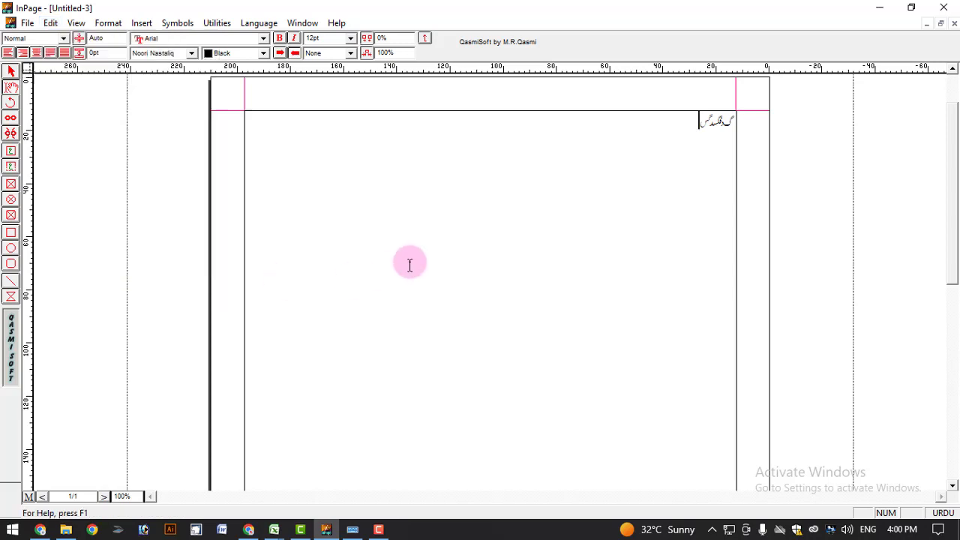
# - Insert four new pages to make a five-page document
pyautogui.click(138, 24)
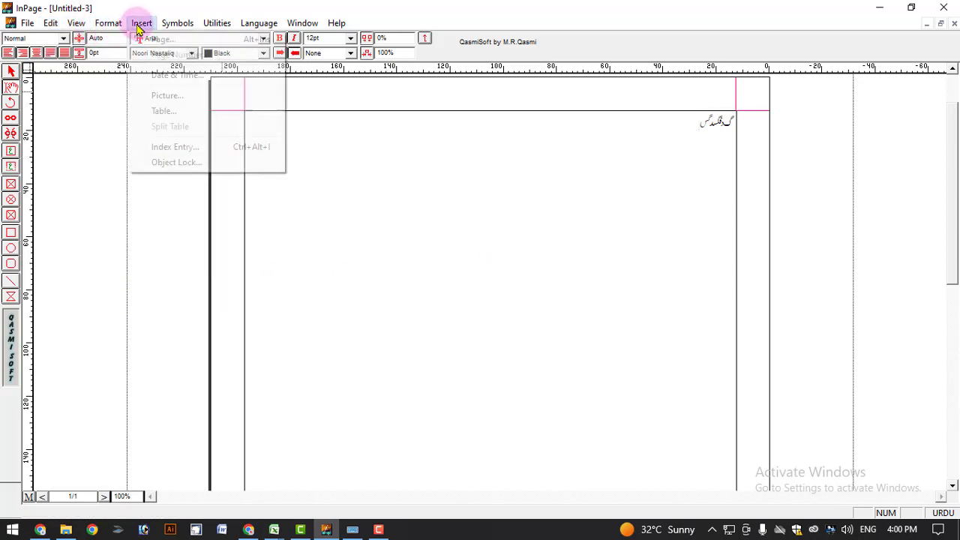
pyautogui.click(181, 43)
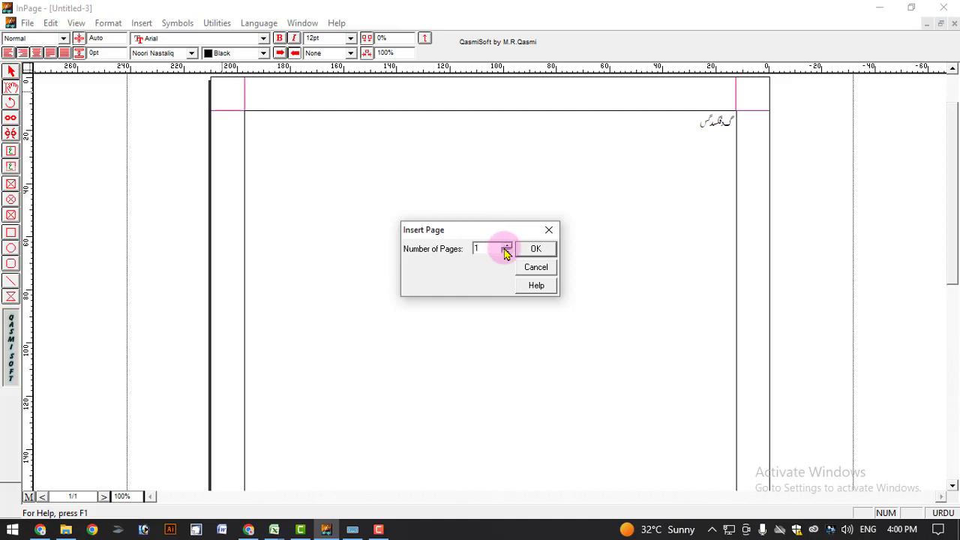
pyautogui.click(534, 248)
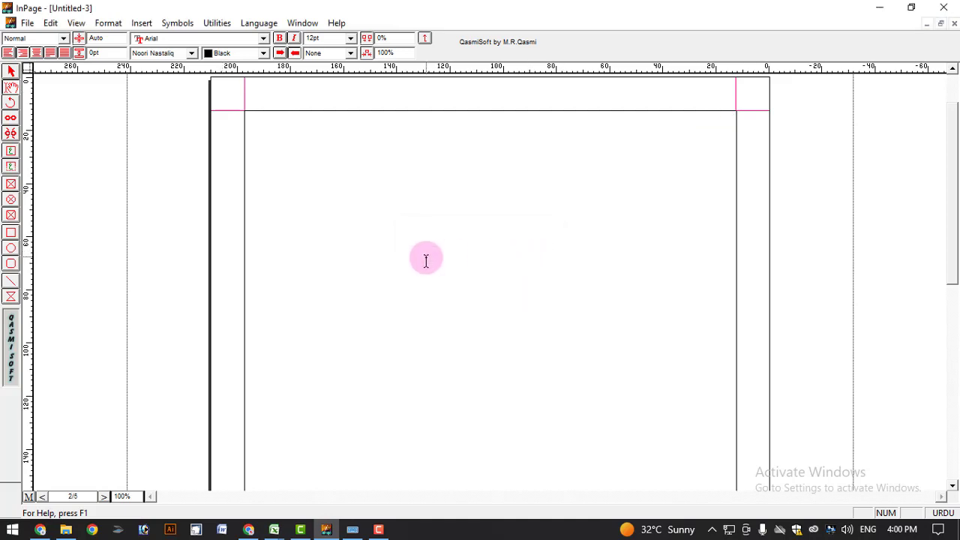
pyautogui.doubleClick(84, 496)
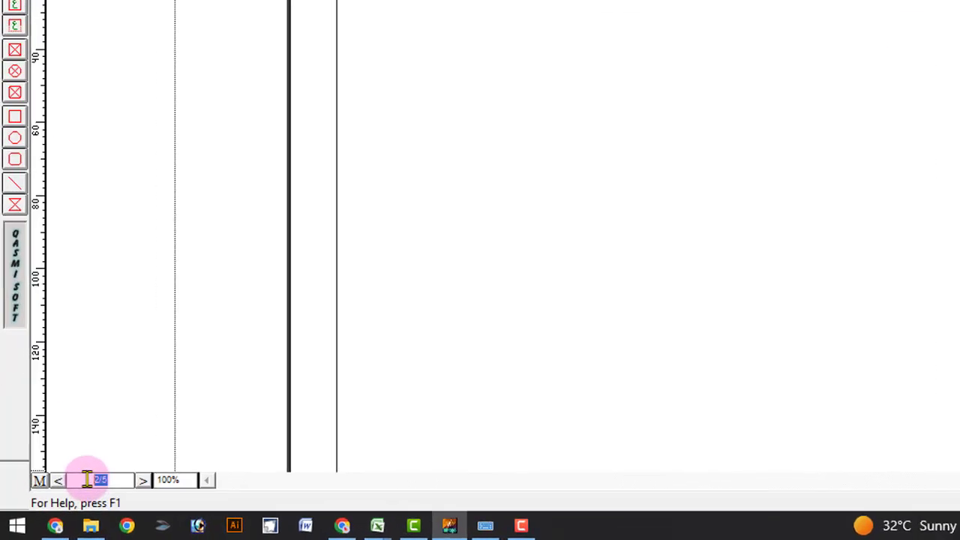
pyautogui.click(294, 381)
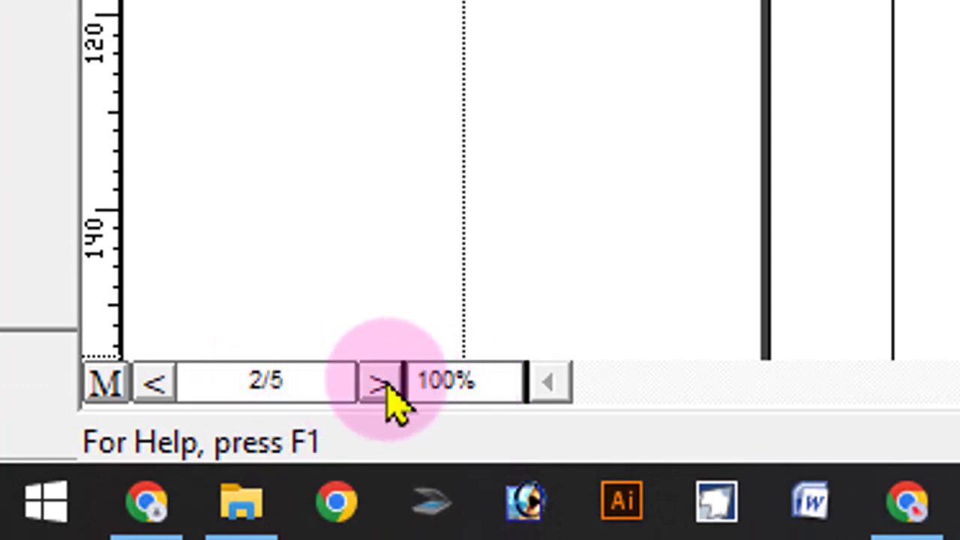
# - Step back through the pages to page 1
pyautogui.click(153, 383)
pyautogui.click(372, 385)
pyautogui.click(160, 386)
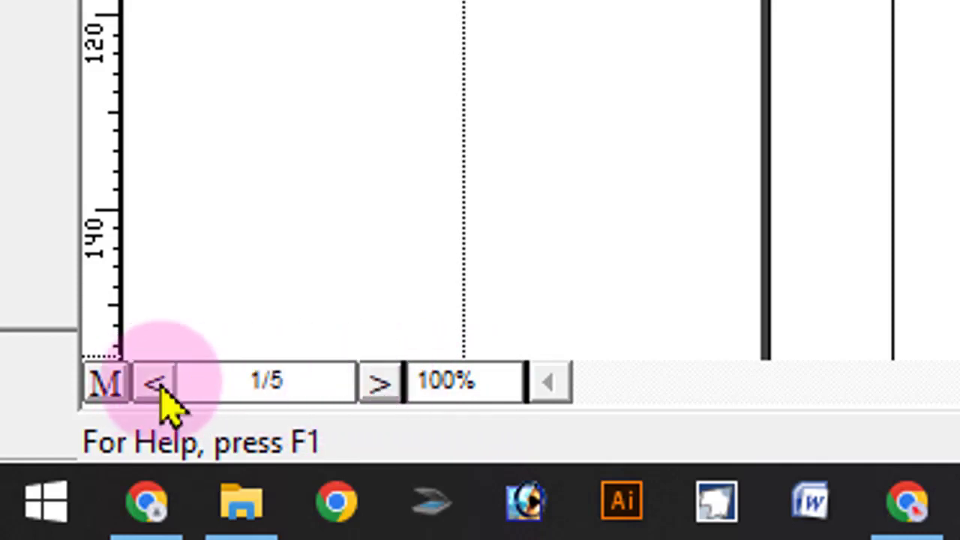
pyautogui.click(395, 384)
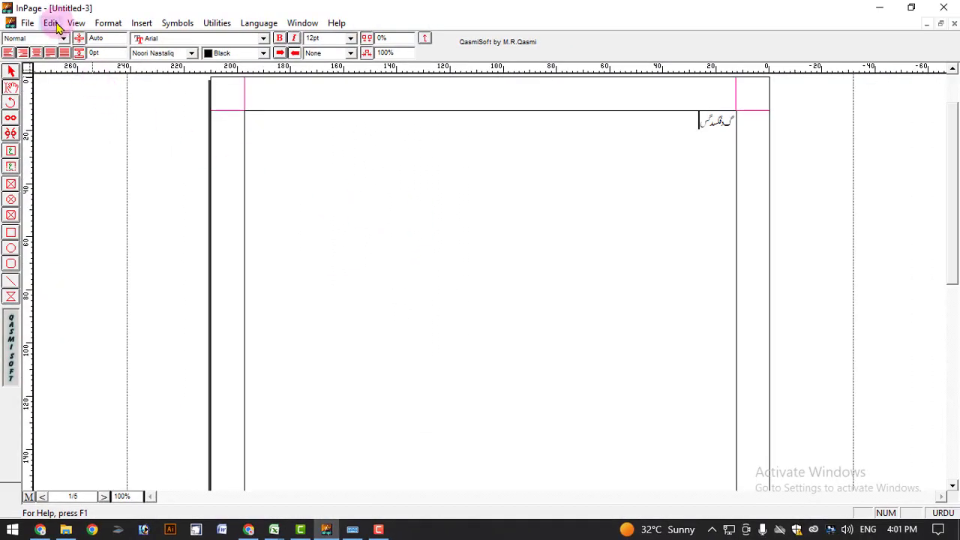
# - Delete pages 2 to 5 with Delete Page, confirming the removal to leave one page
pyautogui.click(51, 22)
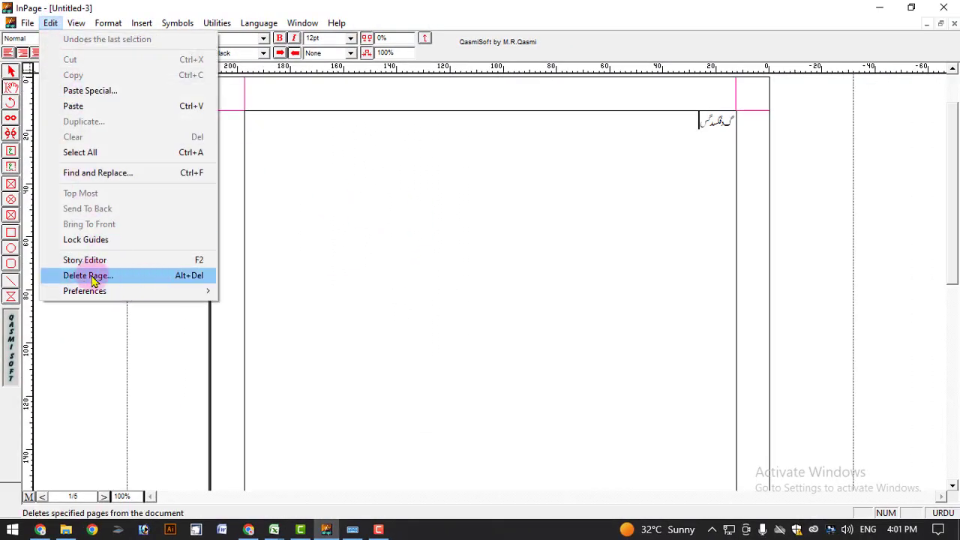
pyautogui.click(132, 279)
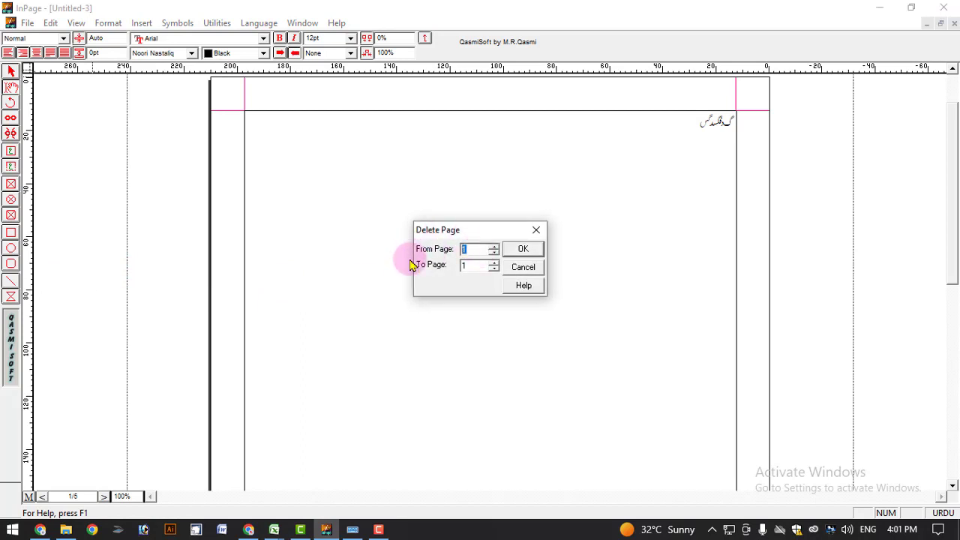
pyautogui.click(493, 246)
pyautogui.moveTo(488, 267); pyautogui.dragTo(429, 264)
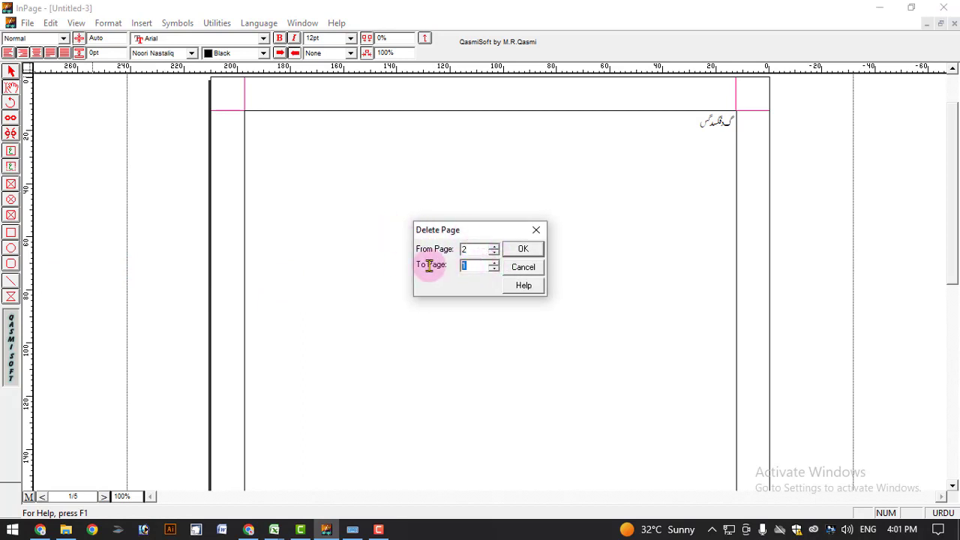
pyautogui.write('5')
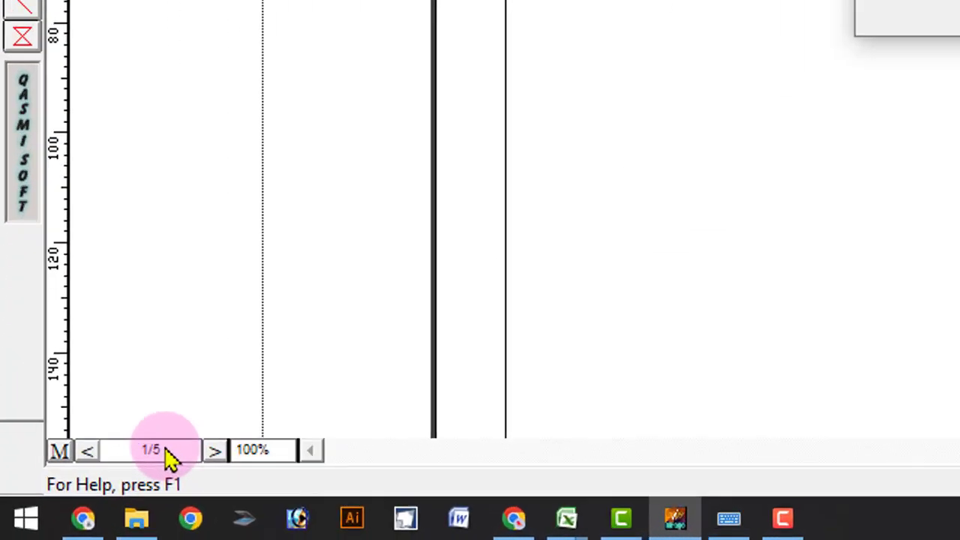
pyautogui.click(592, 210)
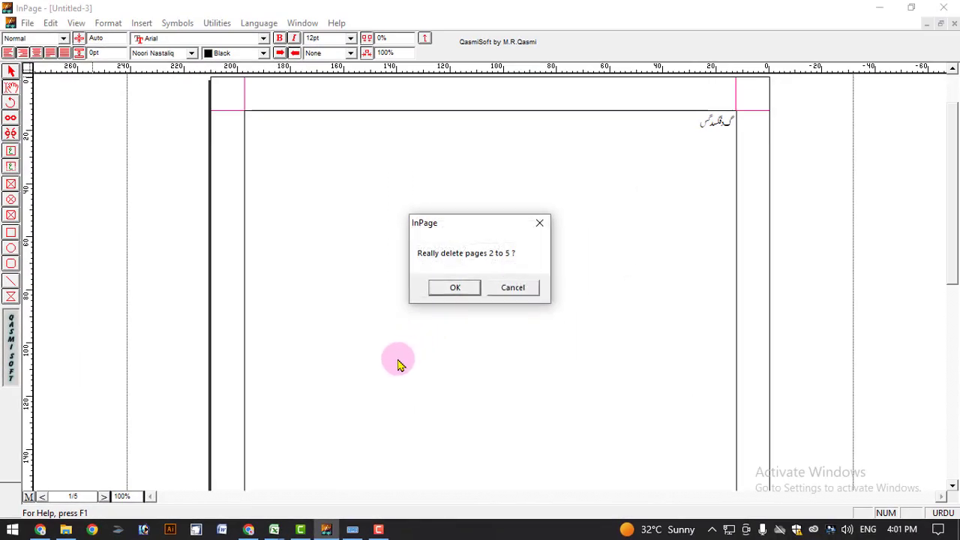
pyautogui.click(455, 287)
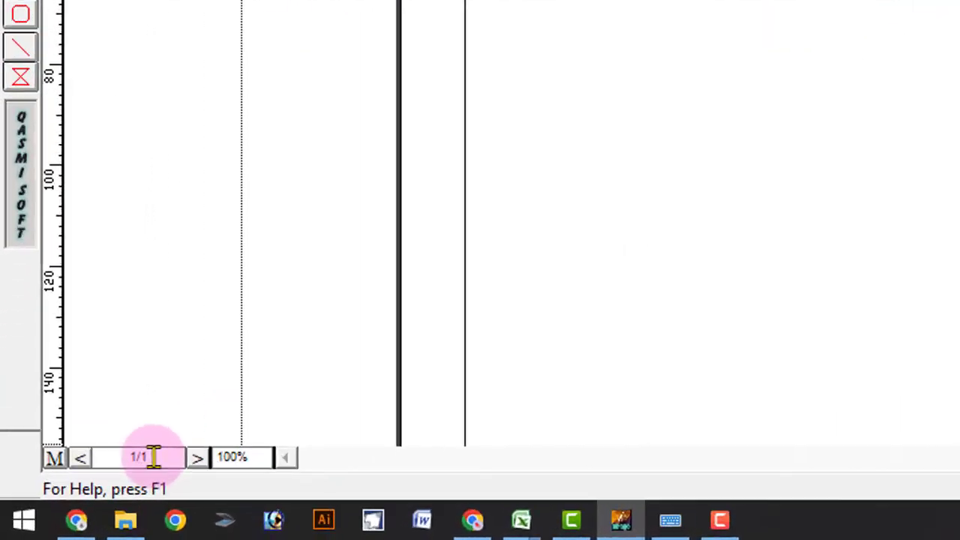
pyautogui.click(63, 493)
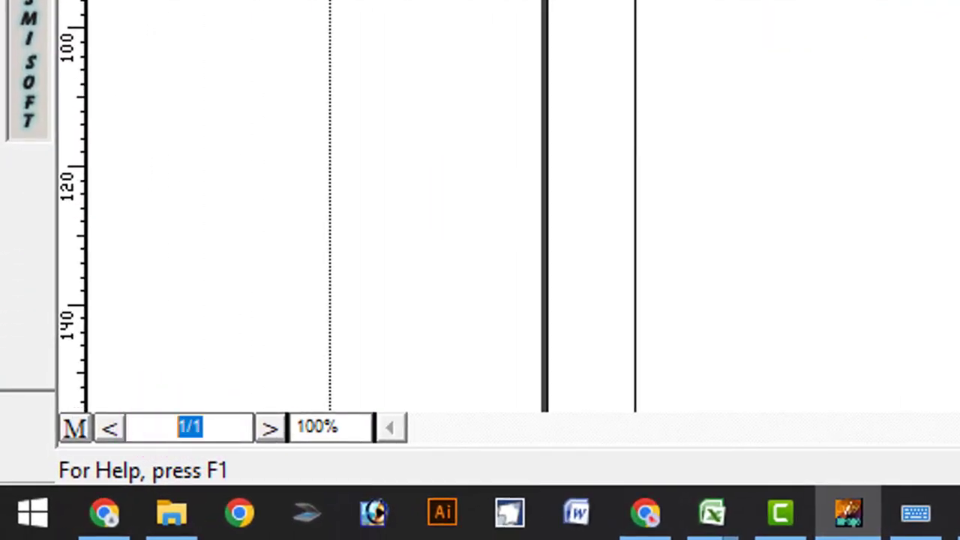
pyautogui.click(51, 22)
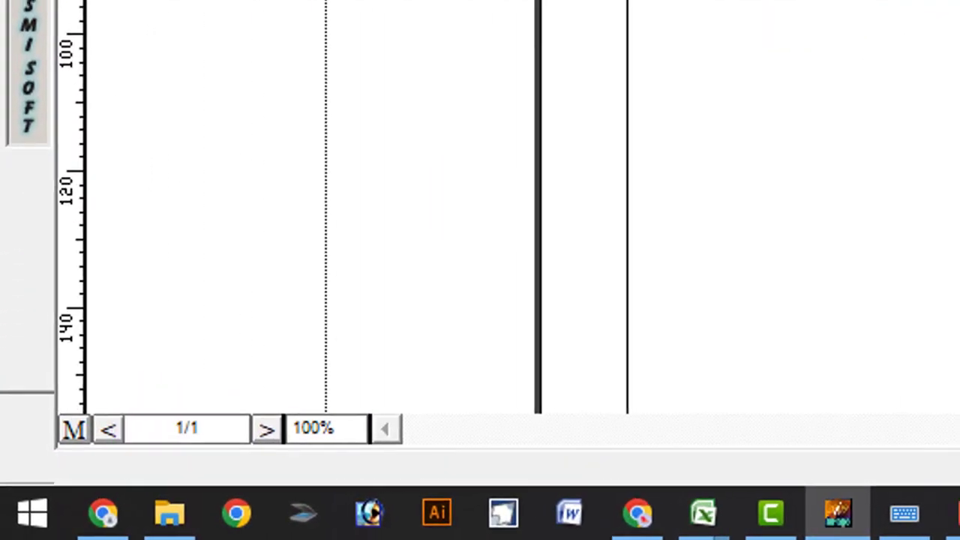
pyautogui.moveTo(79, 296)
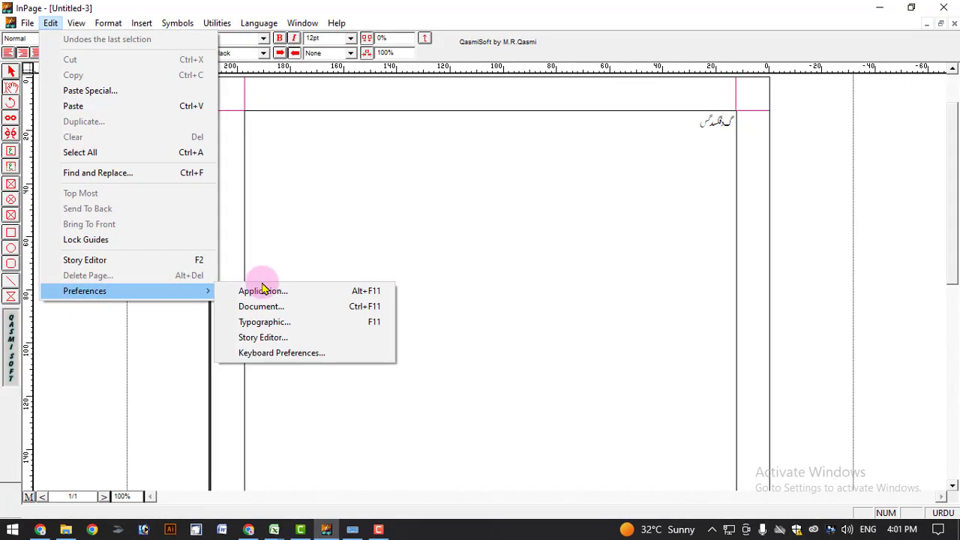
# - In Application Preferences, choose Right To Left as the application type and confirm with OK
pyautogui.click(267, 292)
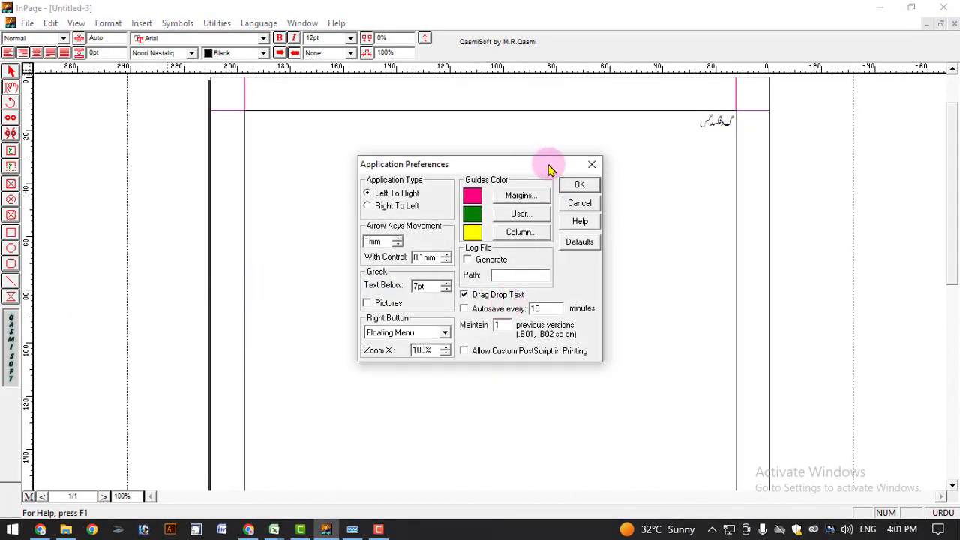
pyautogui.moveTo(548, 165); pyautogui.dragTo(812, 144)
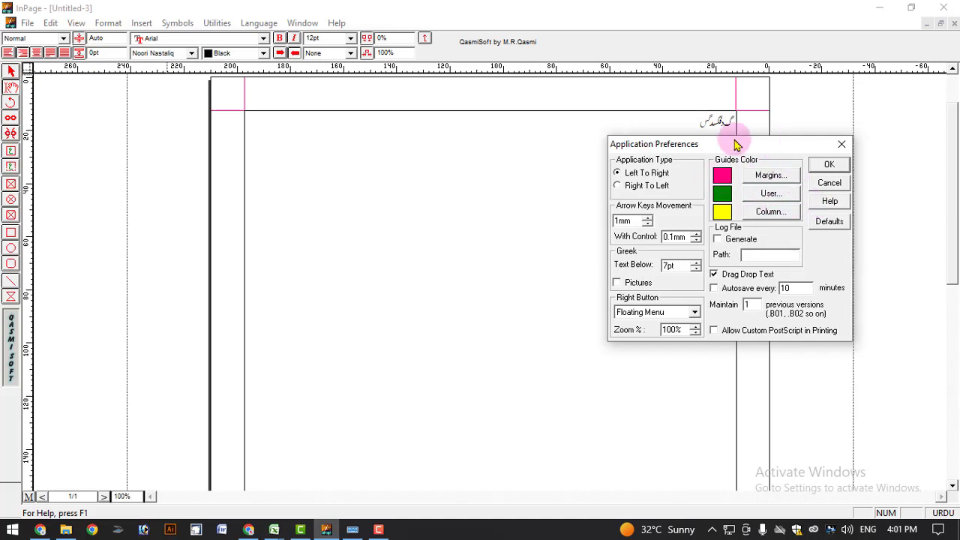
pyautogui.moveTo(735, 142); pyautogui.dragTo(678, 138)
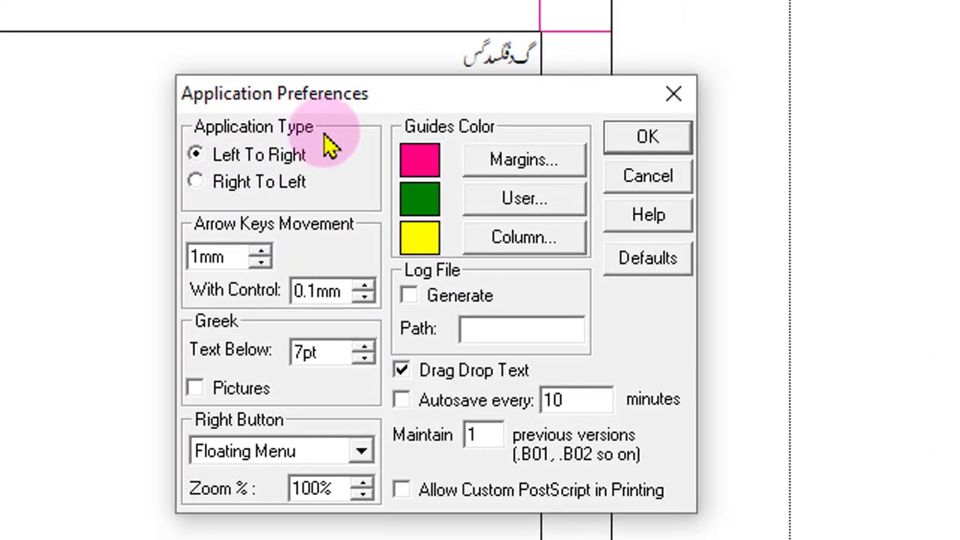
pyautogui.moveTo(315, 101); pyautogui.dragTo(235, 17)
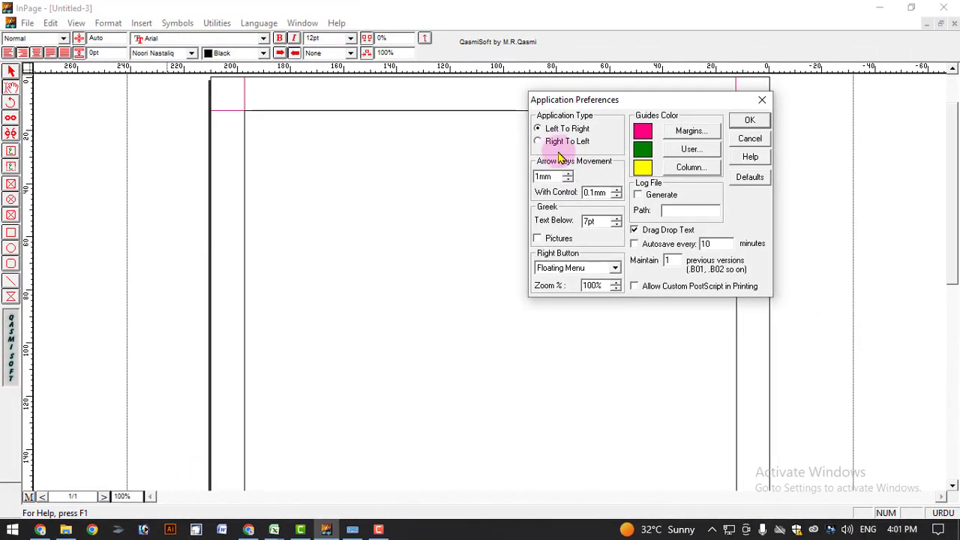
pyautogui.click(610, 166)
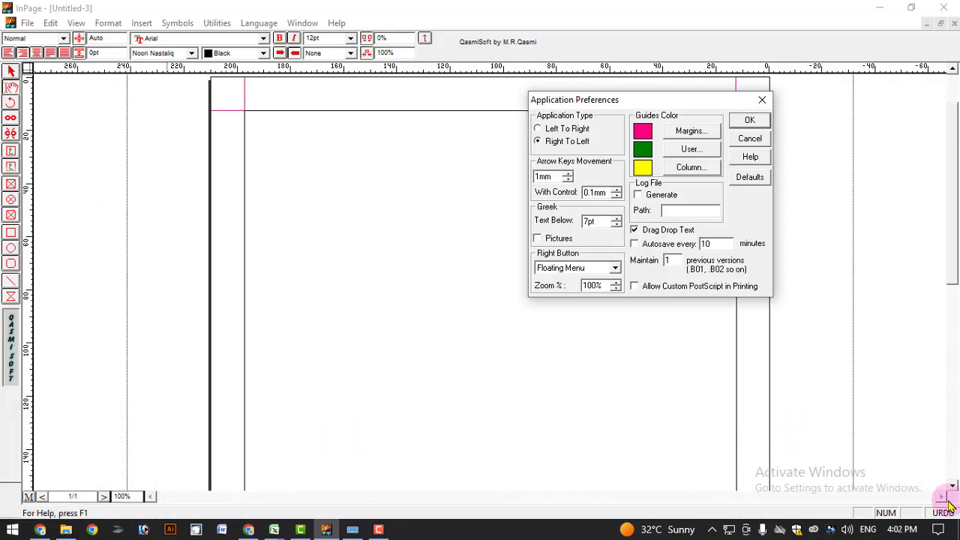
pyautogui.click(749, 122)
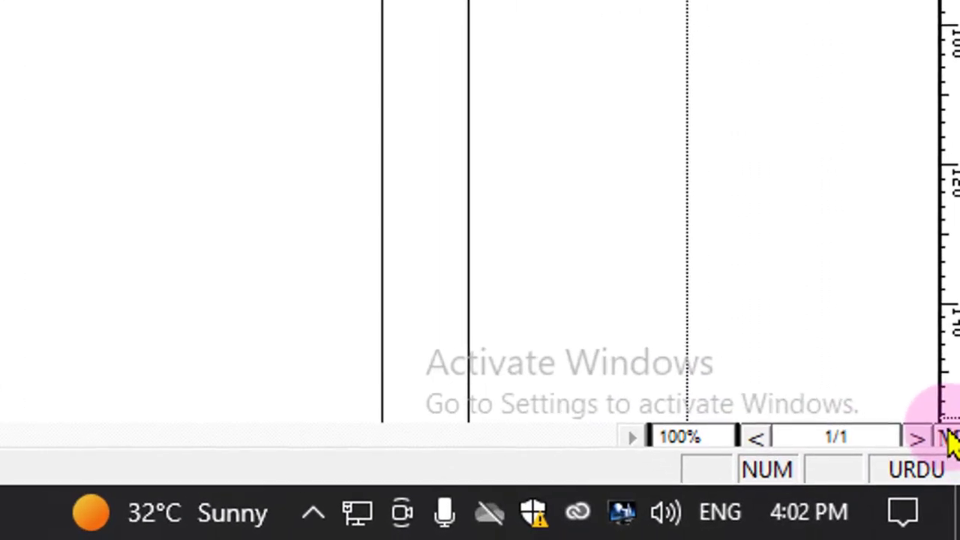
pyautogui.click(810, 436)
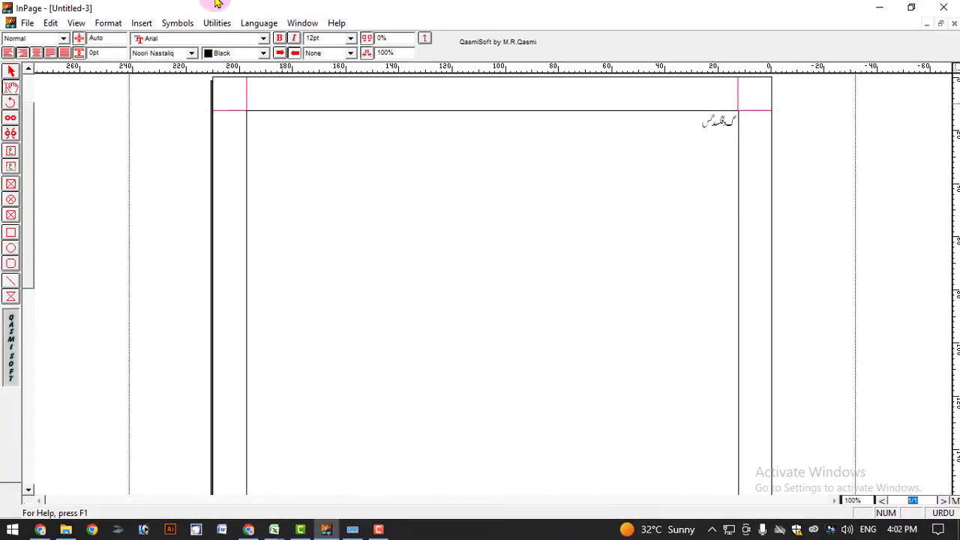
# - Reopen Application Preferences and cancel without changes
pyautogui.click(50, 23)
pyautogui.moveTo(199, 294)
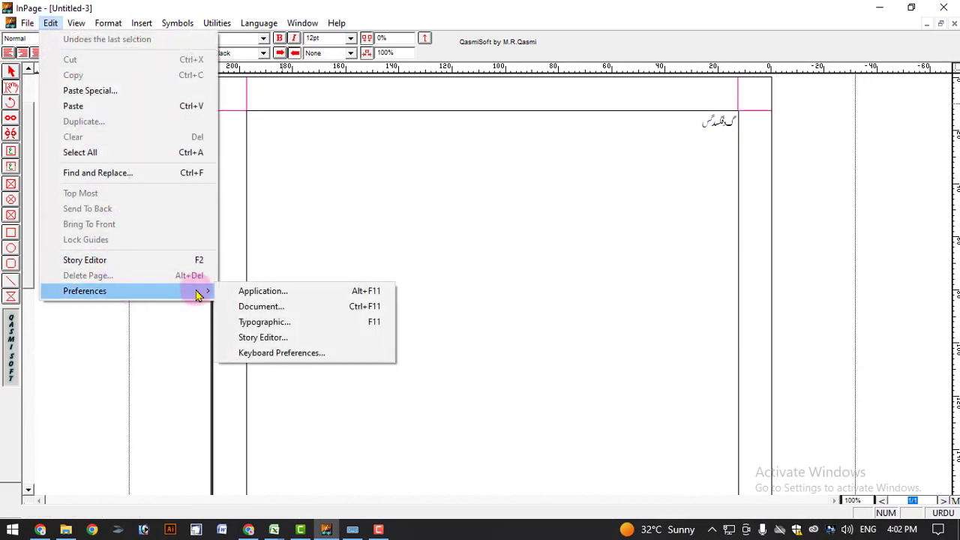
pyautogui.click(322, 291)
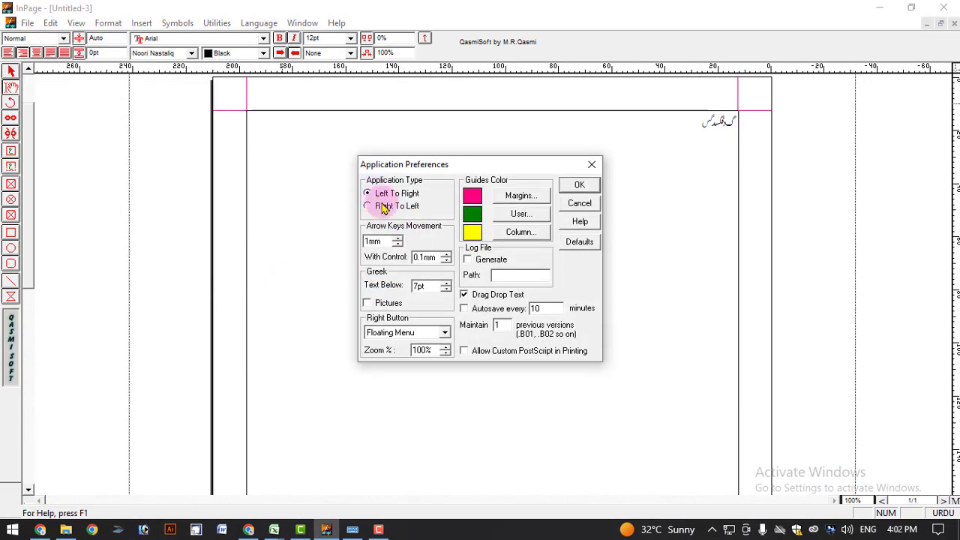
pyautogui.click(584, 200)
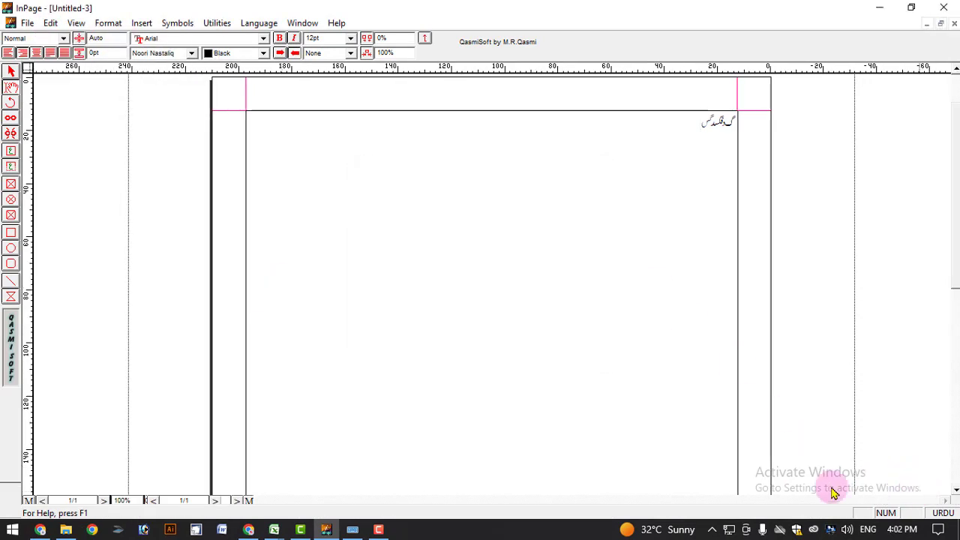
# - Draw a rectangular frame about 46.83mm by 56.62mm below the Urdu phrase
pyautogui.moveTo(40, 526)
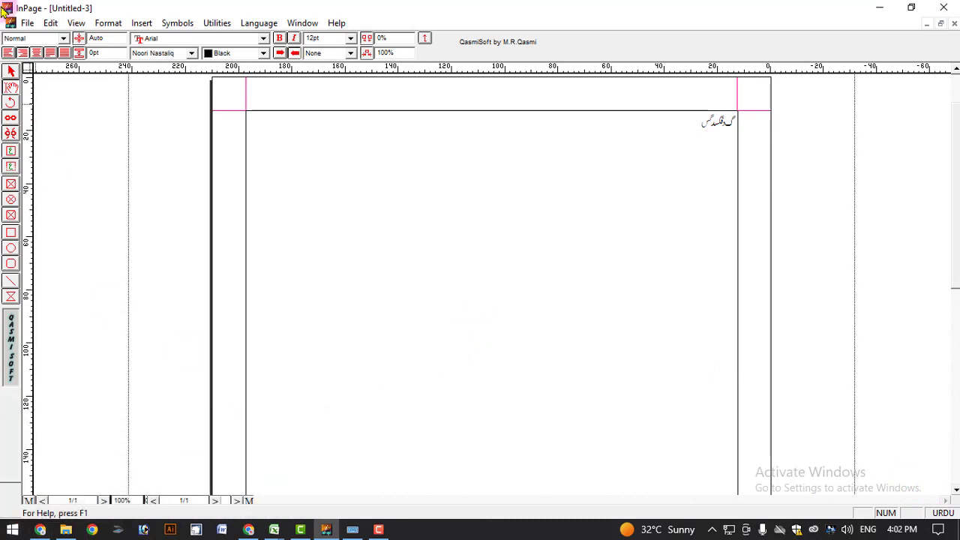
pyautogui.click(50, 23)
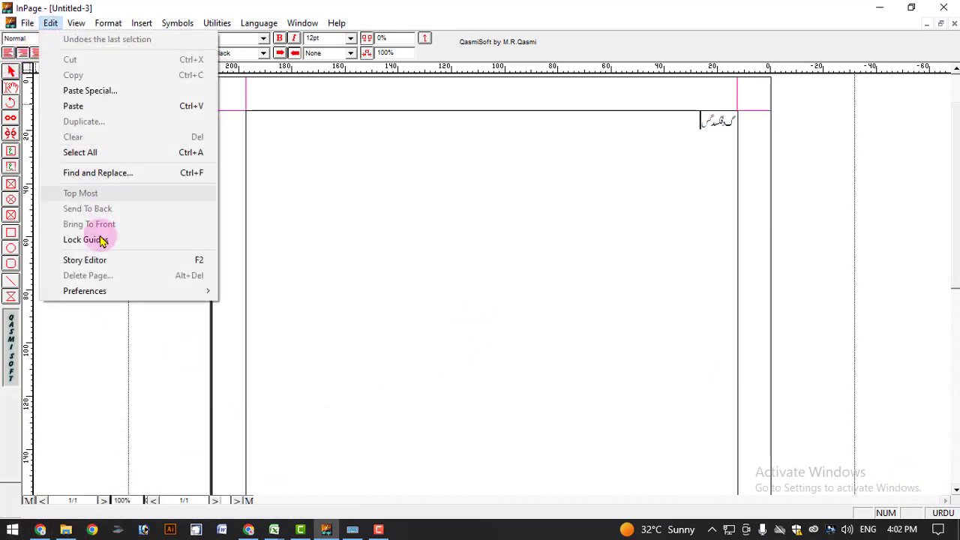
pyautogui.moveTo(123, 293)
pyautogui.click(275, 293)
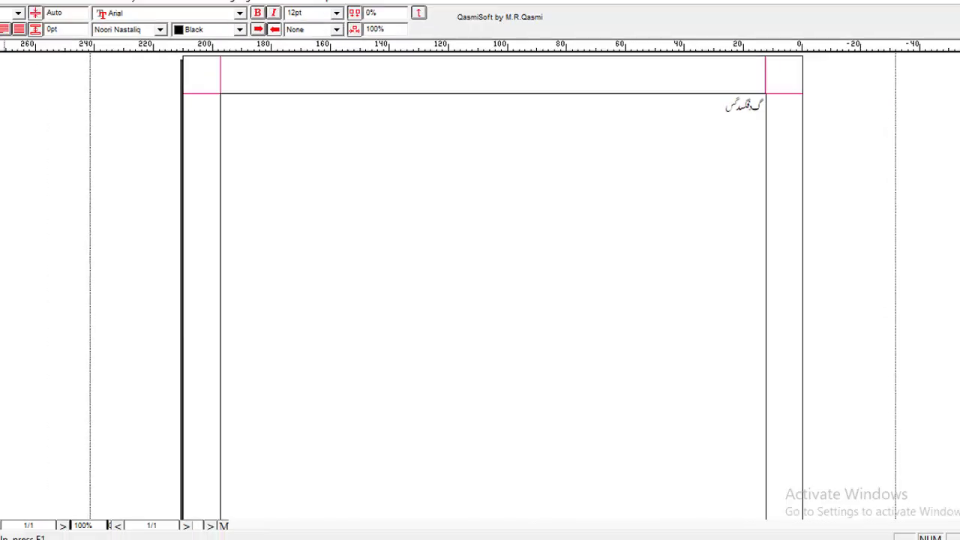
pyautogui.moveTo(338, 200); pyautogui.dragTo(462, 349)
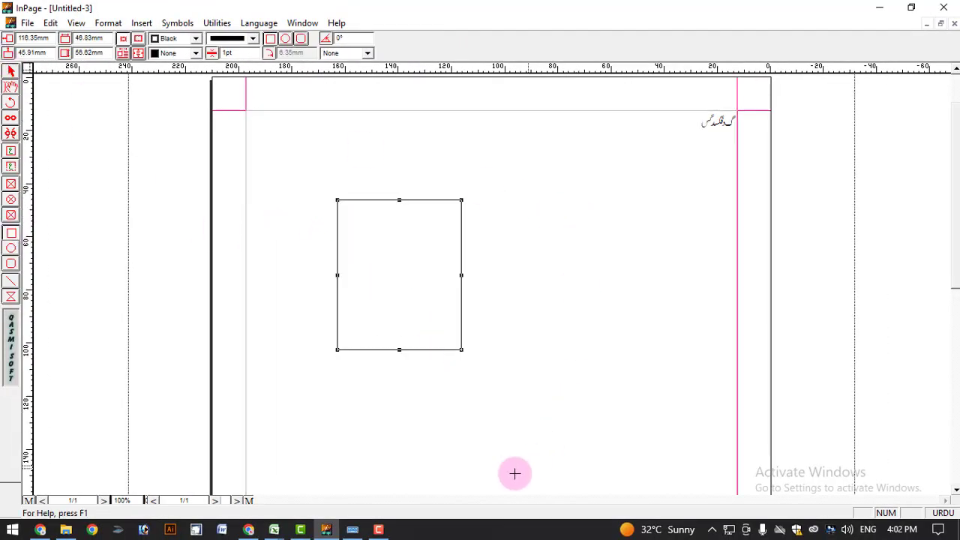
# - Nudge the empty rectangular frame right twice with the Right arrow, to 67.35mm horizontal position
pyautogui.moveTo(352, 529)
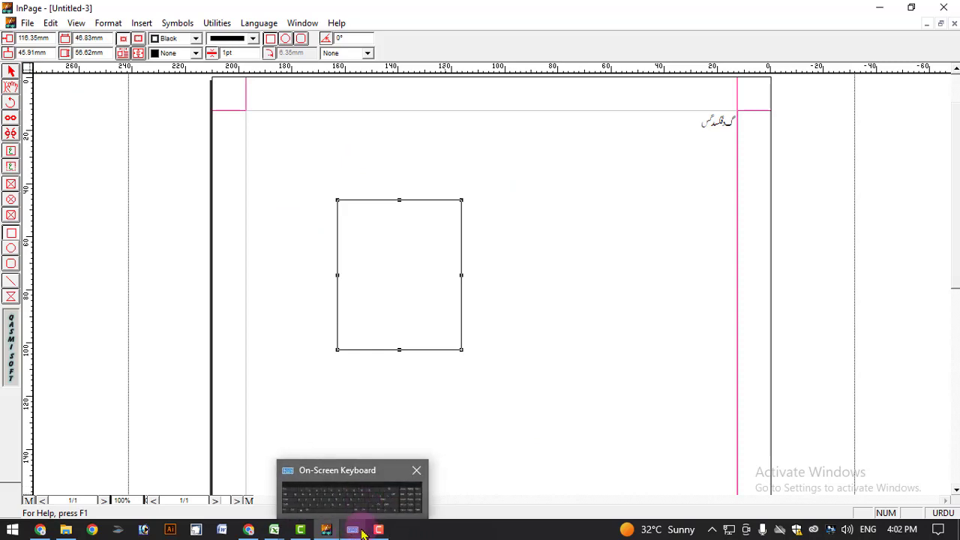
pyautogui.click(360, 498)
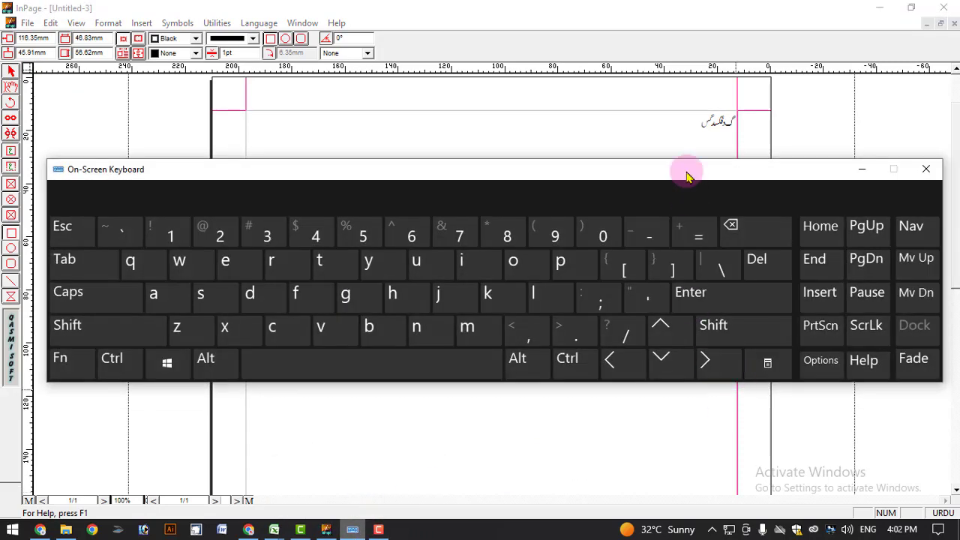
pyautogui.moveTo(685, 171); pyautogui.dragTo(756, 263)
pyautogui.click(755, 255)
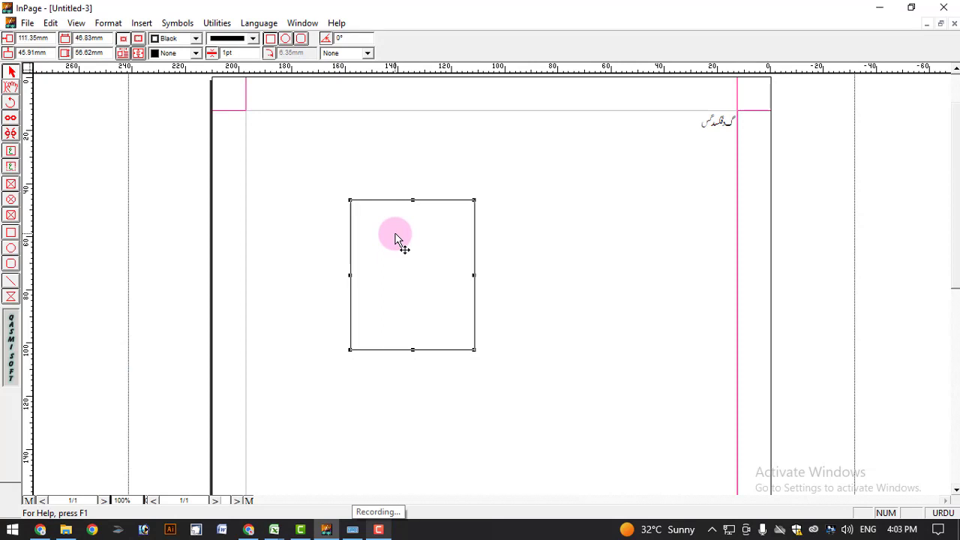
pyautogui.press('Right')
pyautogui.press('Right')
pyautogui.press('Right')
pyautogui.press('Right')
pyautogui.press('Right')
pyautogui.press('Right')
pyautogui.press('Right')
pyautogui.press('Right')
pyautogui.press('Right')
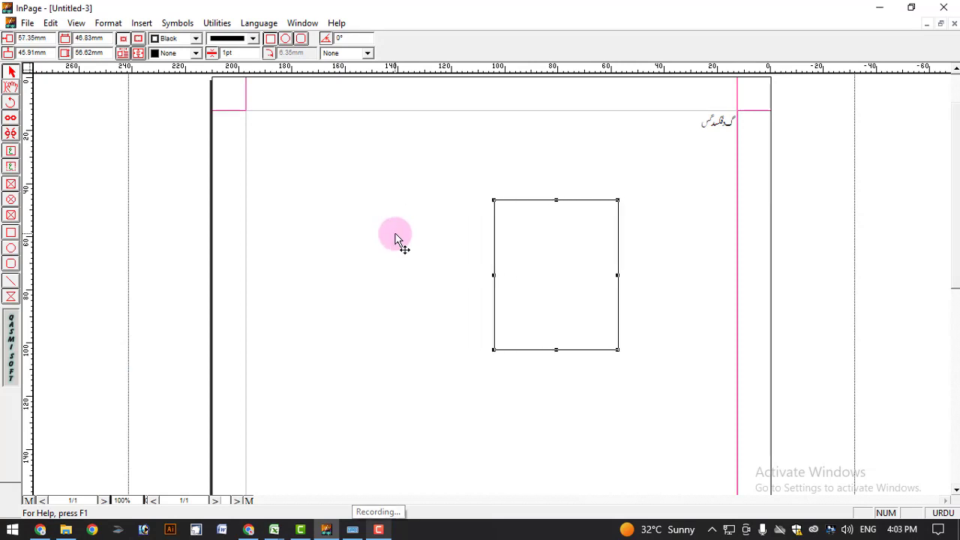
pyautogui.press('Right')
pyautogui.press('Right')
# - Lower the arrow-key nudge distance to 0.3mm and nudge the frame left twice
pyautogui.click(51, 23)
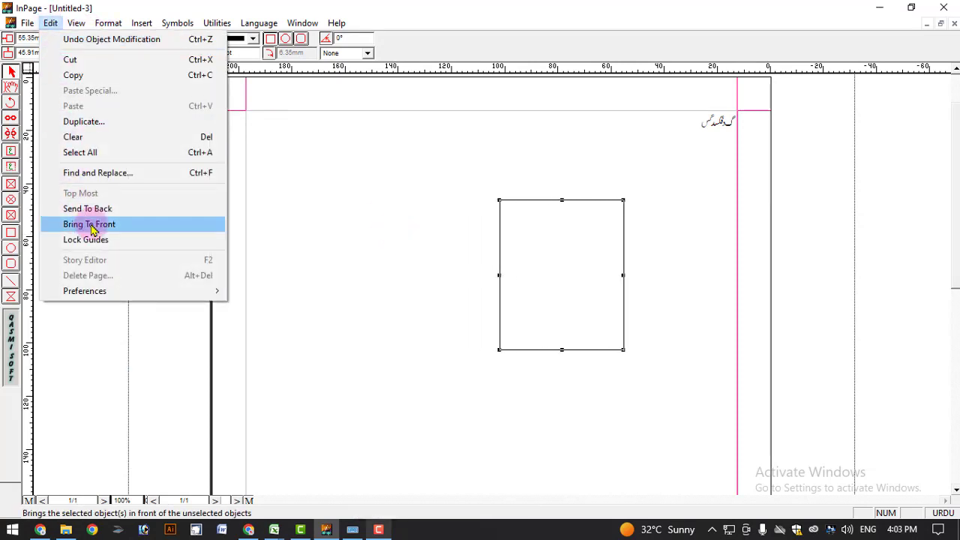
pyautogui.moveTo(118, 291)
pyautogui.click(270, 291)
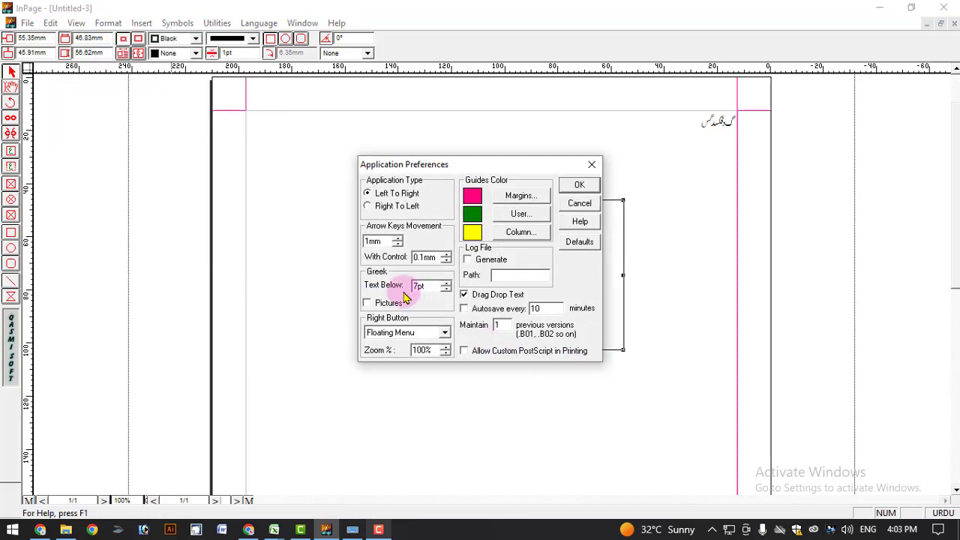
pyautogui.click(398, 244)
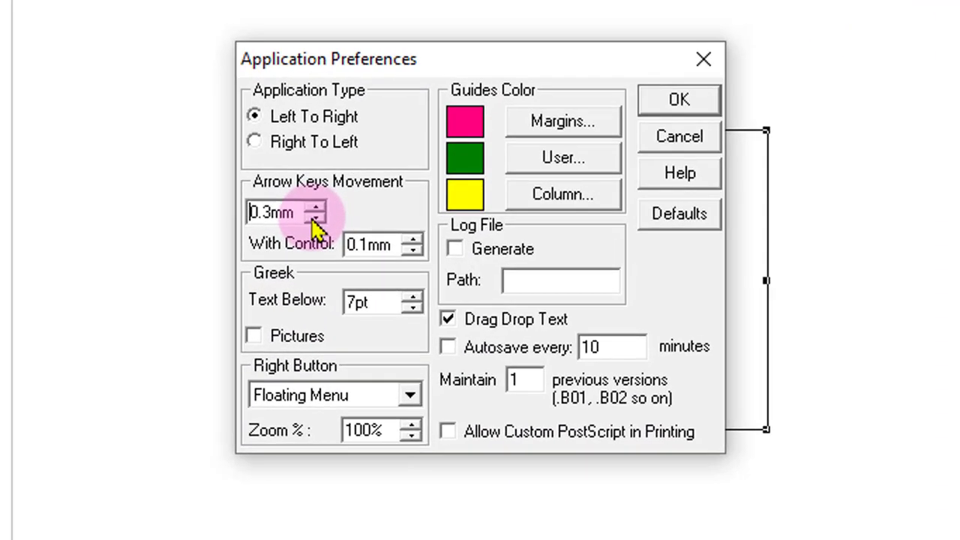
pyautogui.click(680, 104)
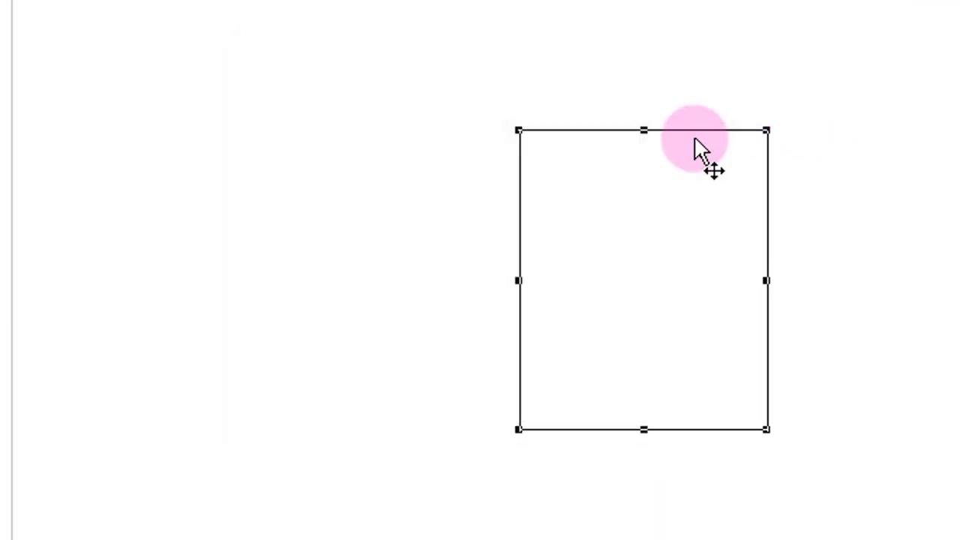
pyautogui.press('Left')
pyautogui.press('Left')
pyautogui.press('Left')
pyautogui.press('Left')
pyautogui.press('Left')
pyautogui.press('Left')
pyautogui.press('Left')
pyautogui.press('Left')
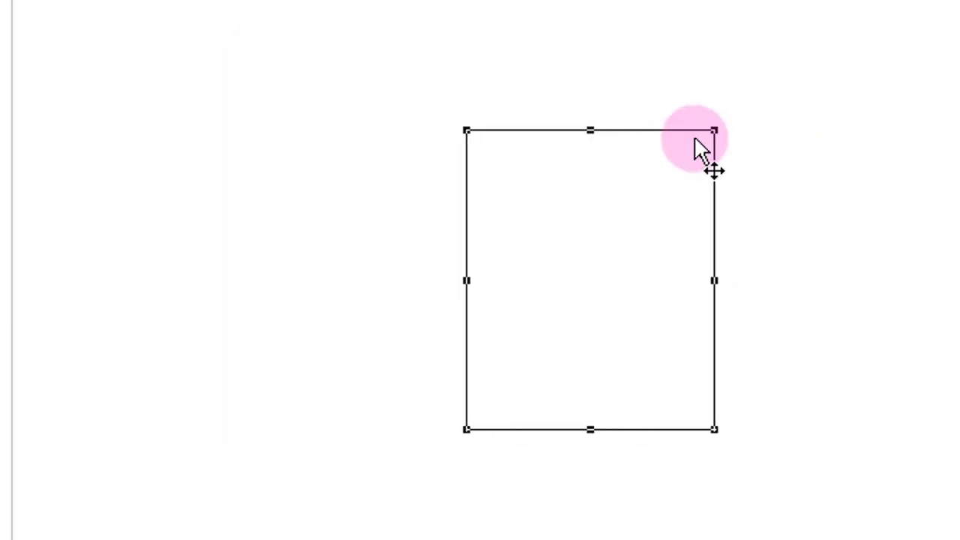
pyautogui.press('Left')
pyautogui.press('Left')
pyautogui.press('Left')
pyautogui.press('Left')
pyautogui.press('Left')
pyautogui.press('Left')
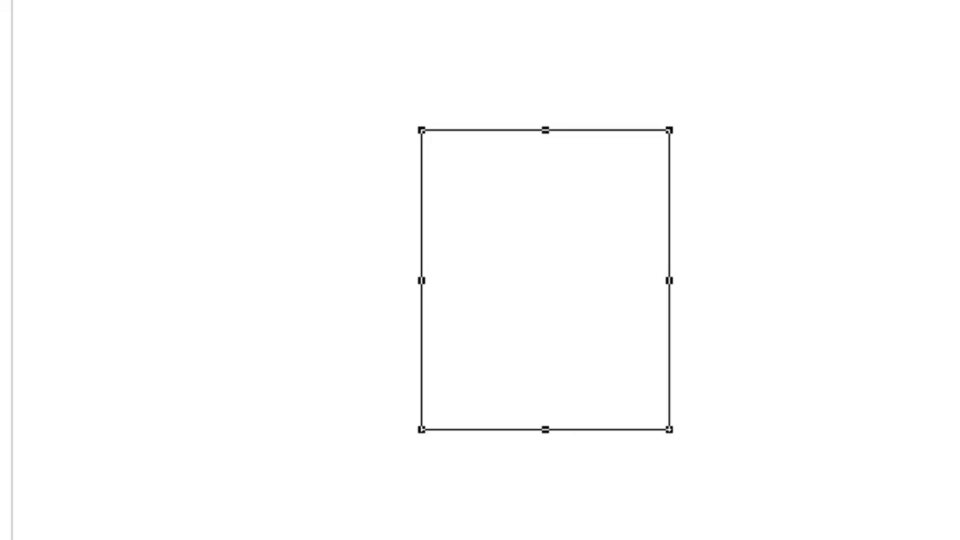
# - Restore default nudge preferences, then nudge the frame right twice and left once
pyautogui.click(4, 310)
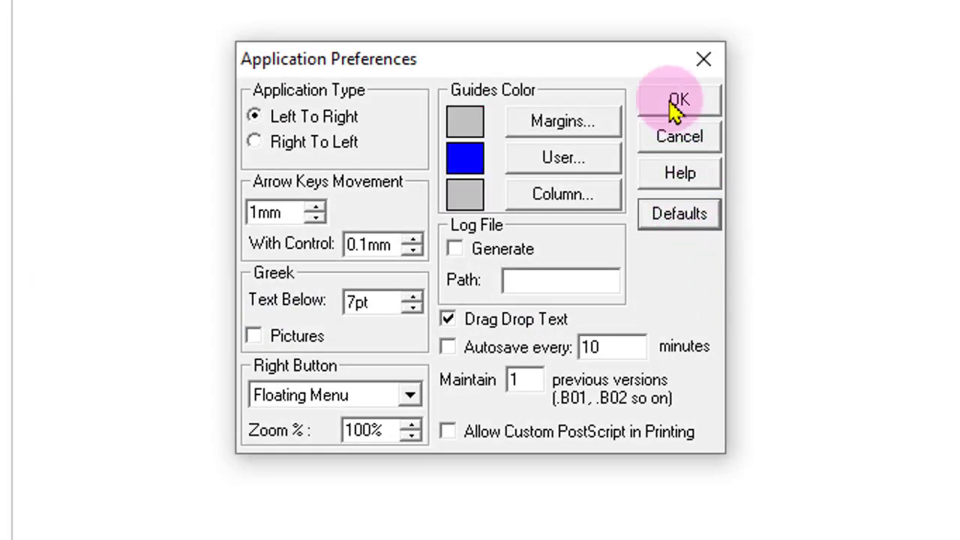
pyautogui.click(674, 102)
pyautogui.press('Right')
pyautogui.press('Right')
pyautogui.press('Right')
pyautogui.press('Right')
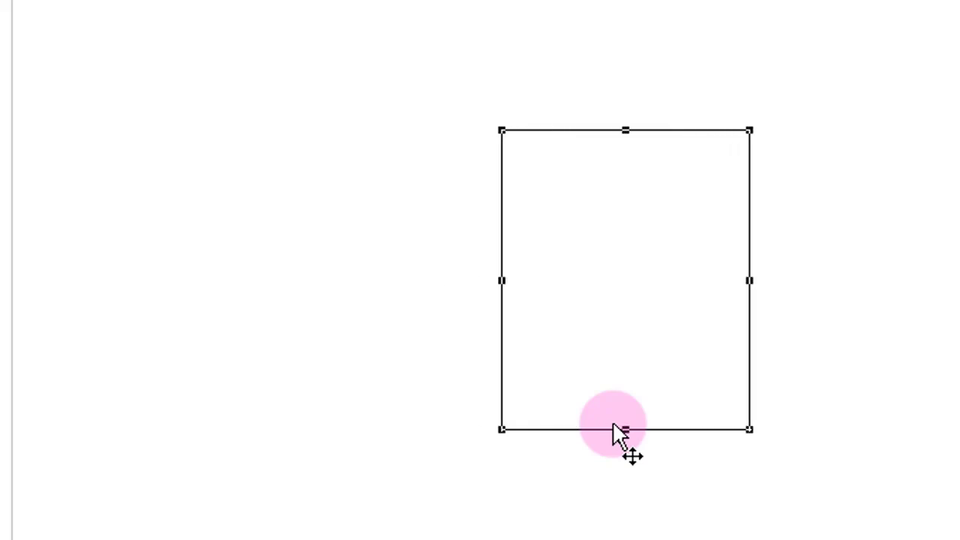
pyautogui.press('Right')
pyautogui.press('Right')
pyautogui.press('Right')
pyautogui.press('Left')
pyautogui.press('Left')
pyautogui.press('Left')
pyautogui.press('Left')
pyautogui.press('Left')
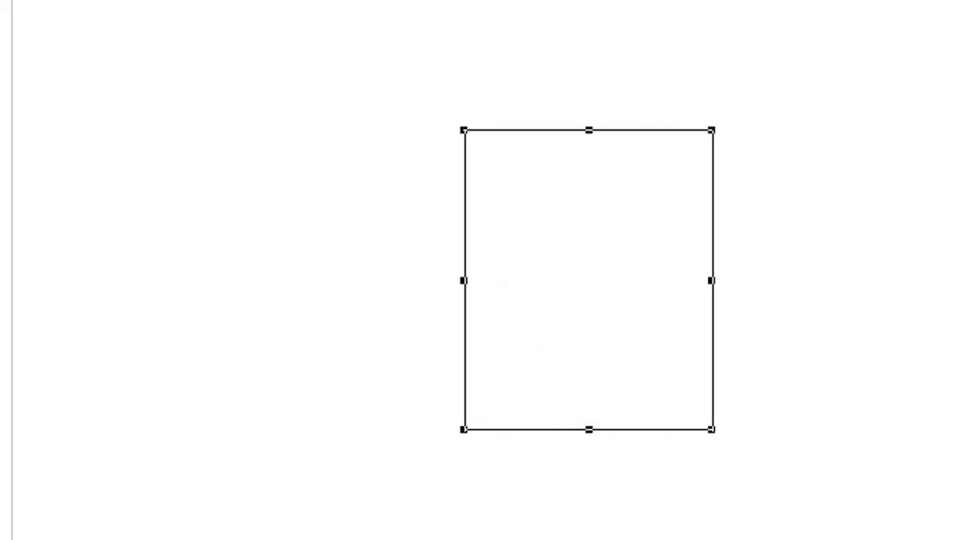
# - Close the Application Preferences unchanged and nudge the frame left four more times
pyautogui.click(36, 322)
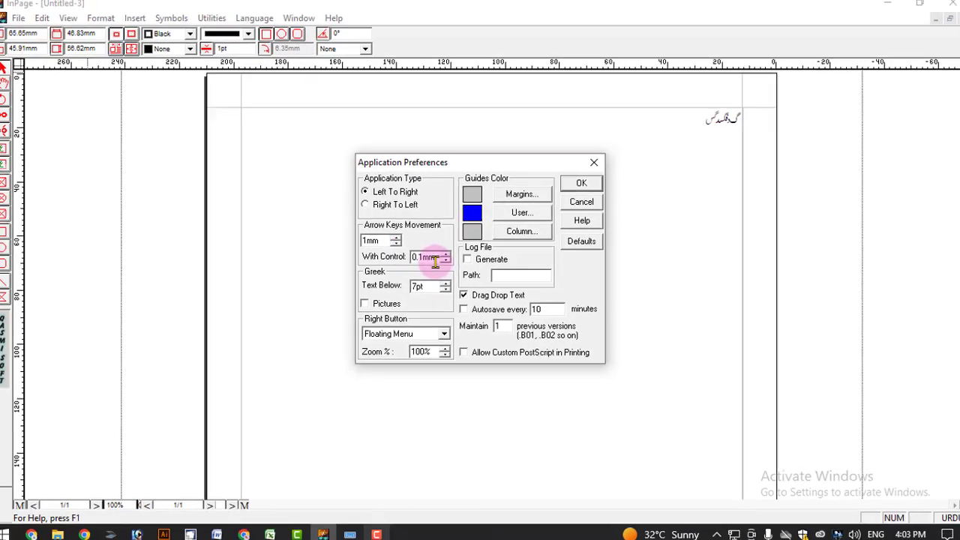
pyautogui.click(576, 185)
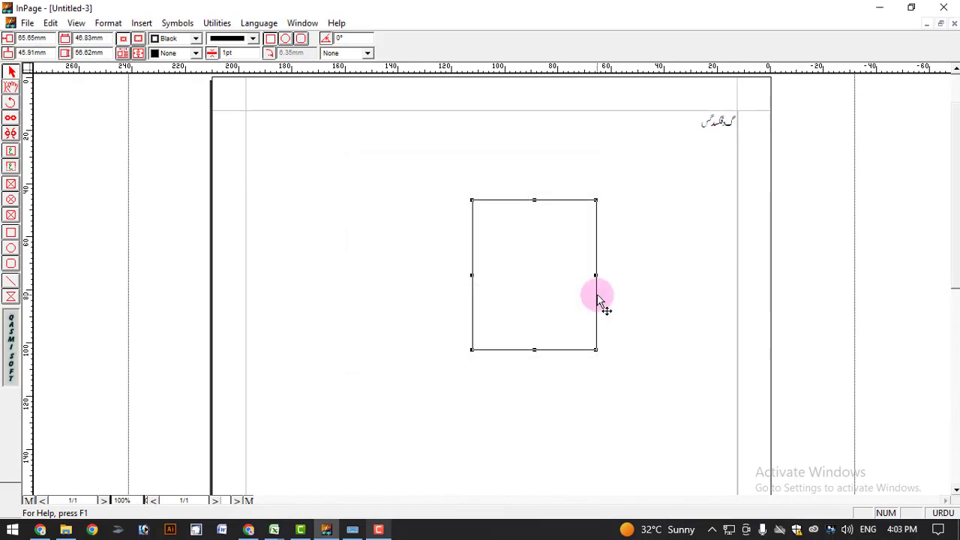
pyautogui.press('Left')
pyautogui.press('Left')
pyautogui.press('Left')
pyautogui.press('Left')
pyautogui.press('Left')
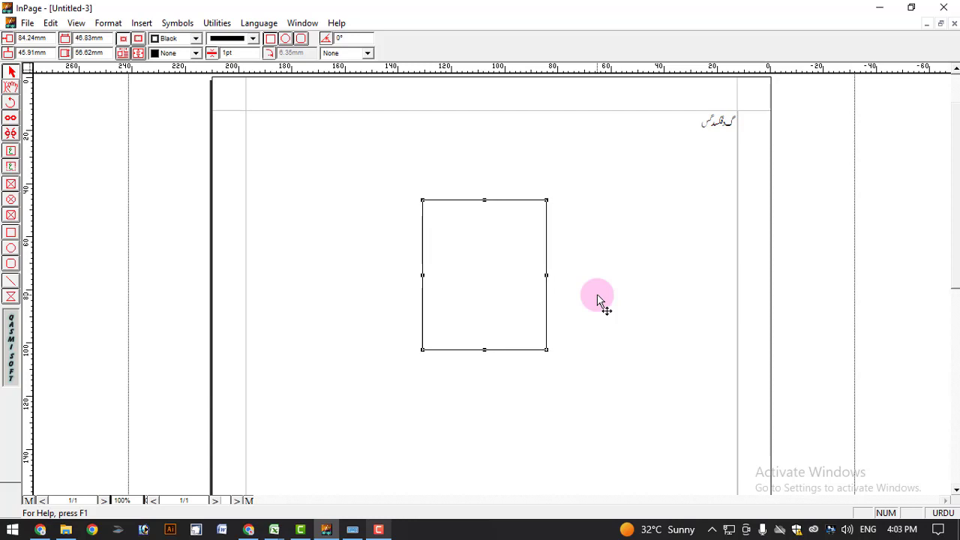
pyautogui.press('Left')
pyautogui.press('Left')
pyautogui.press('Left')
pyautogui.press('Left')
pyautogui.press('Left')
pyautogui.press('Left')
pyautogui.press('Left')
pyautogui.press('Left')
pyautogui.press('Left')
pyautogui.press('Left')
pyautogui.press('Left')
pyautogui.press('Left')
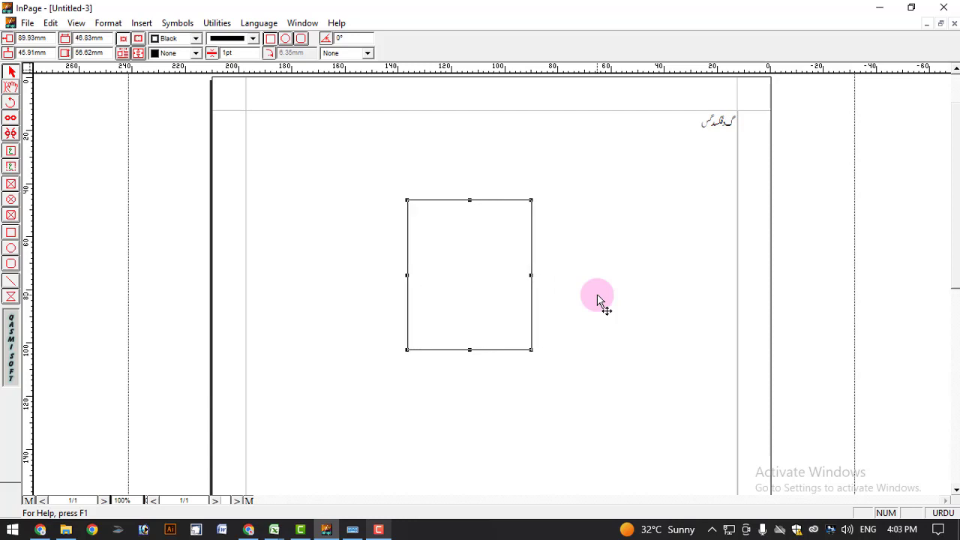
pyautogui.press('Left')
pyautogui.press('Left')
pyautogui.press('Left')
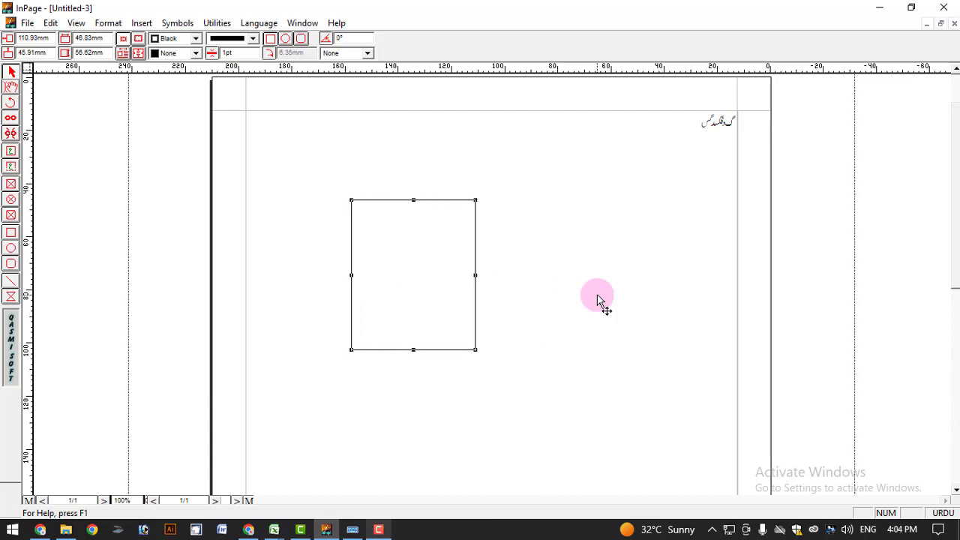
pyautogui.press('Left')
pyautogui.press('Left')
pyautogui.press('Left')
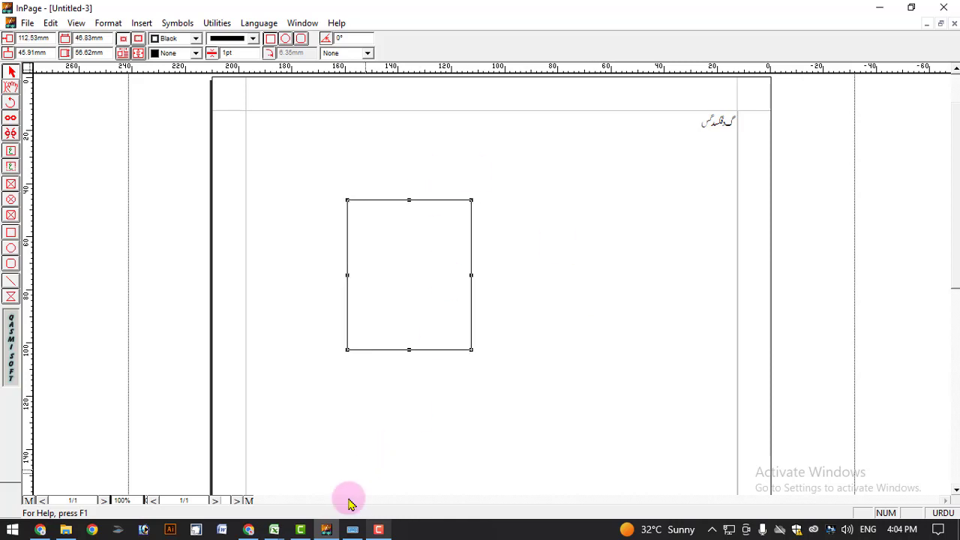
# - Fine-nudge the frame down and left with Ctrl+Down and Ctrl+Left, reaching 112.53mm
pyautogui.click(352, 529)
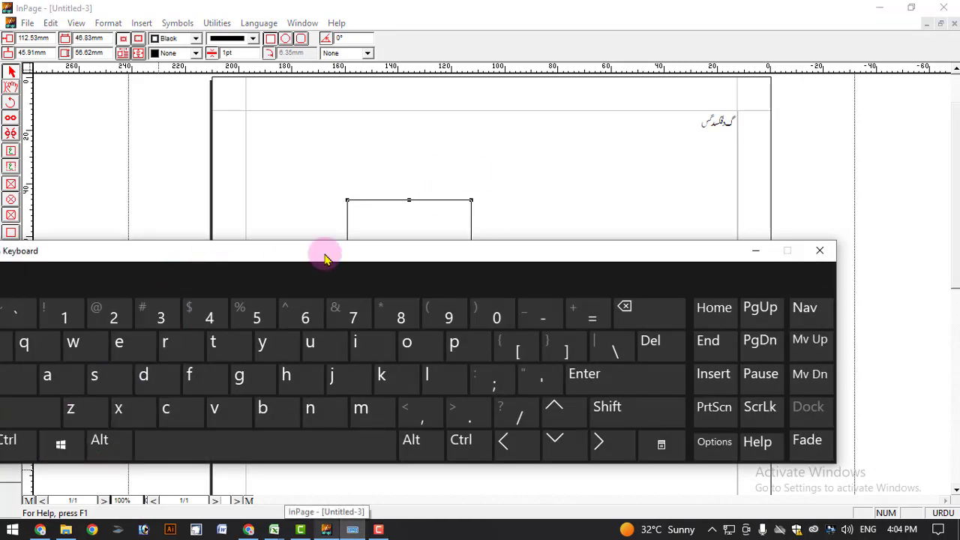
pyautogui.moveTo(302, 255); pyautogui.dragTo(480, 250)
pyautogui.click(182, 435)
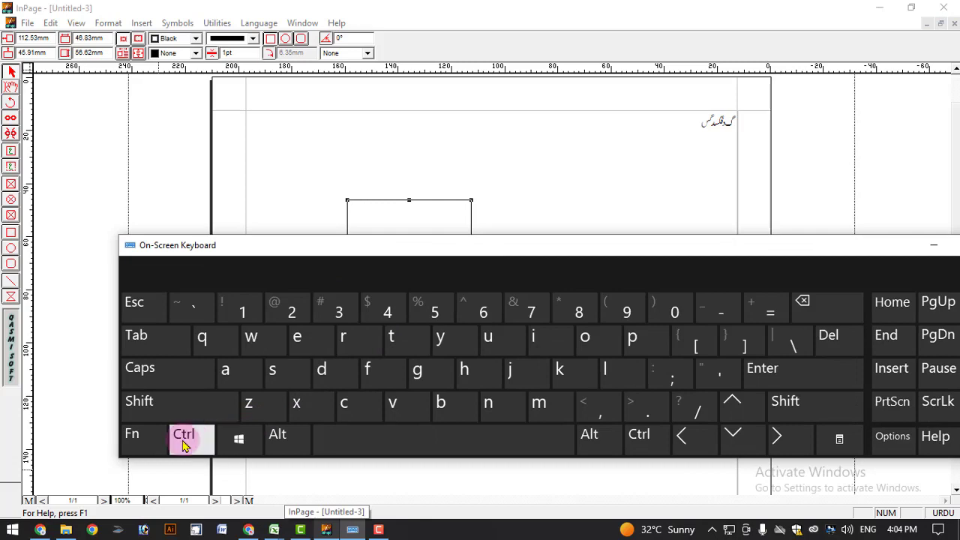
pyautogui.click(740, 440)
pyautogui.click(710, 442)
pyautogui.moveTo(799, 263); pyautogui.dragTo(556, 327)
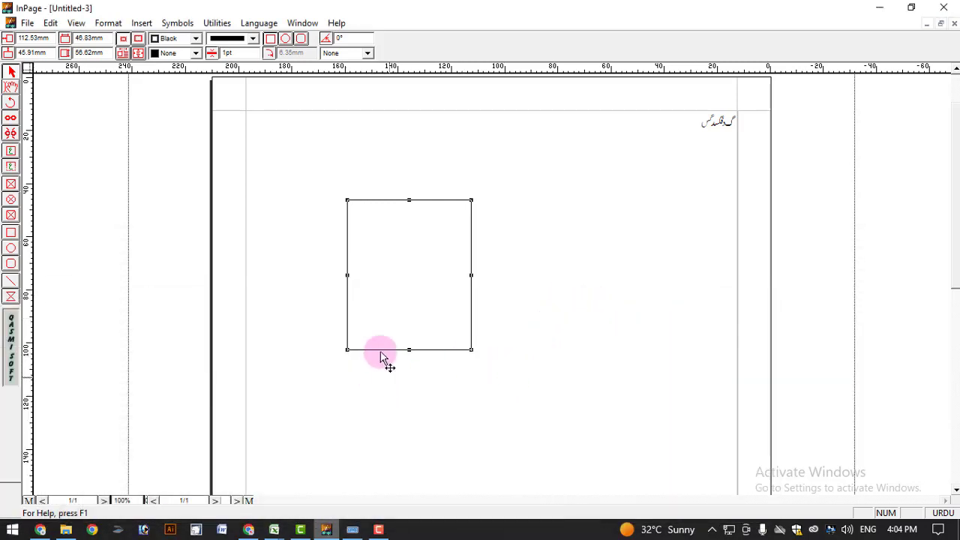
# - Set the 'With Control' nudge distance to 1.85mm in Application Preferences
pyautogui.click(50, 23)
pyautogui.moveTo(118, 295)
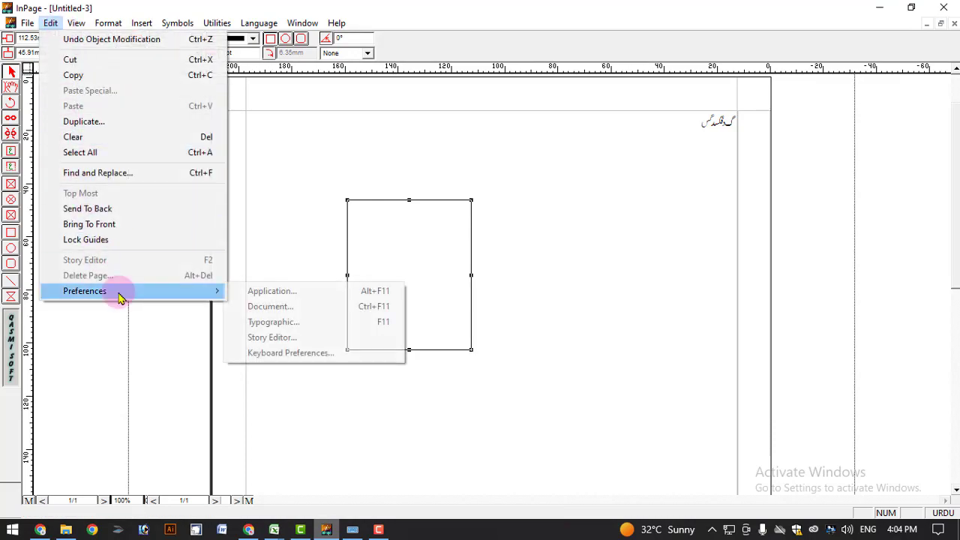
pyautogui.click(276, 291)
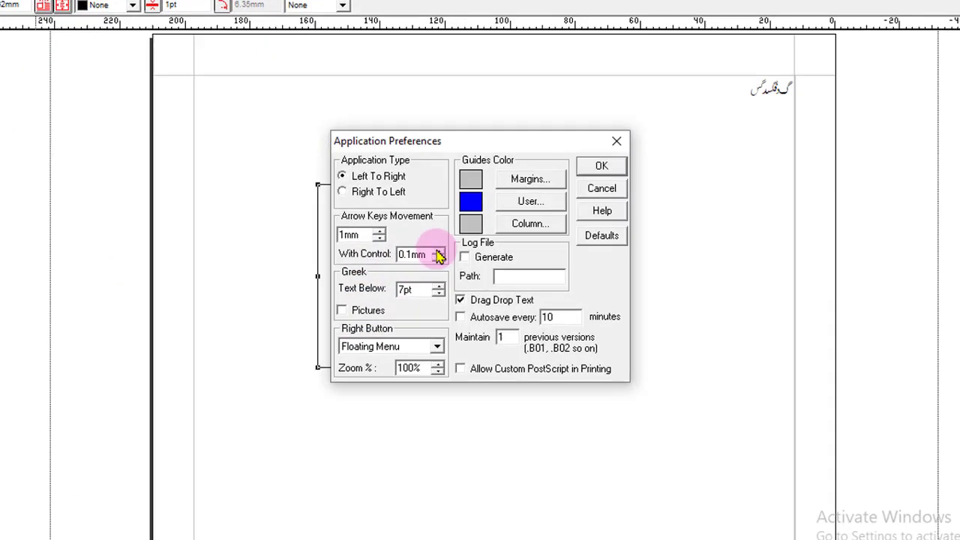
pyautogui.click(446, 254)
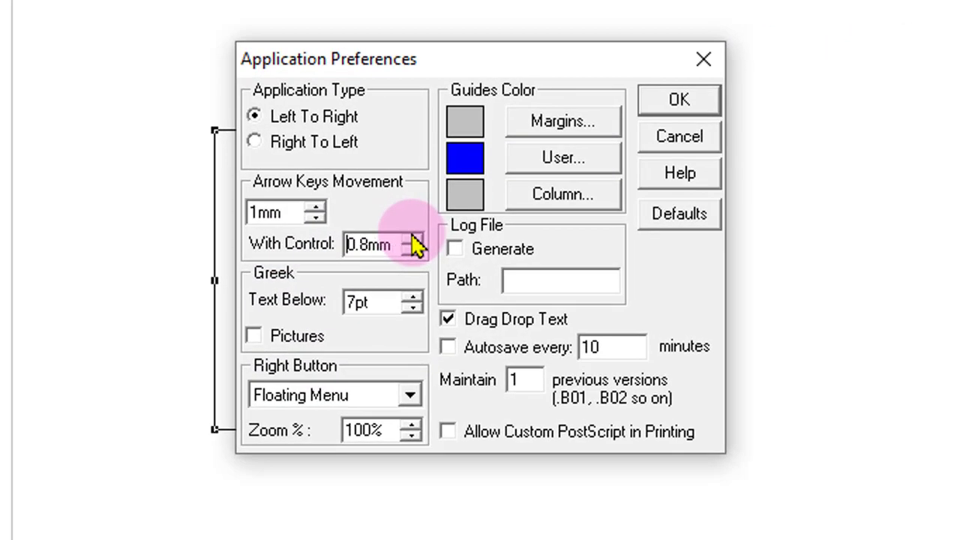
pyautogui.click(415, 240)
pyautogui.click(670, 101)
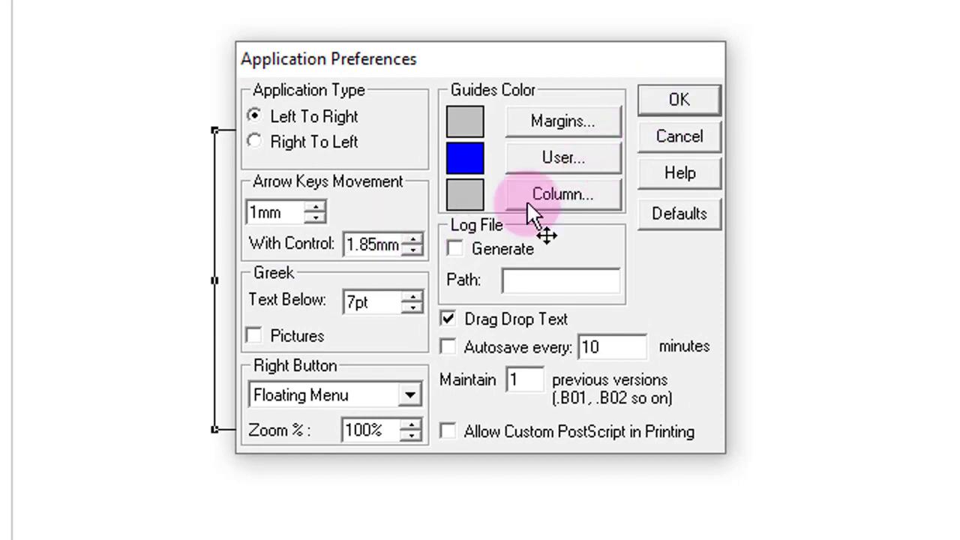
# - Nudge the rectangle frame right twice and left three times with Ctrl+arrow keys
pyautogui.hotkey('ctrl', 'Right')
pyautogui.hotkey('ctrl', 'Right')
pyautogui.hotkey('ctrl', 'Right')
pyautogui.hotkey('ctrl', 'Right')
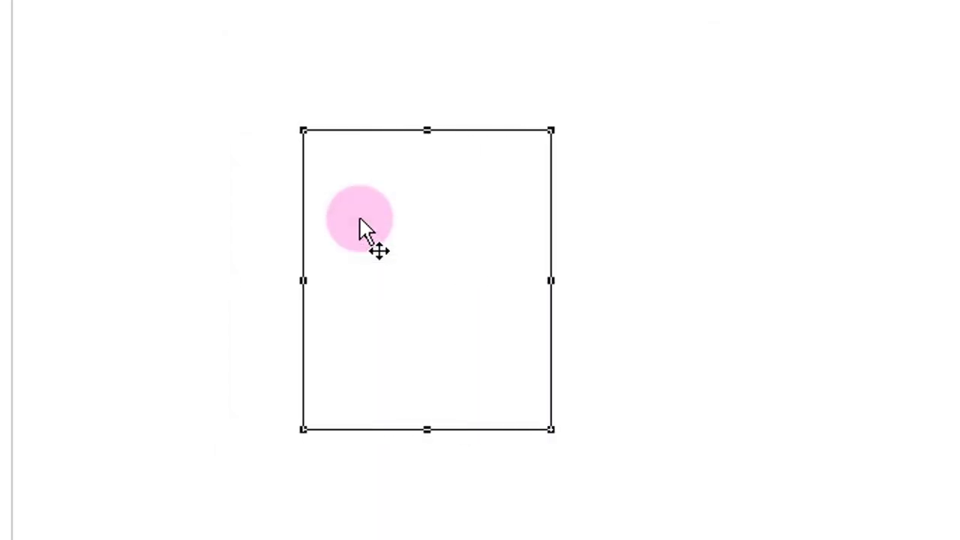
pyautogui.hotkey('ctrl', 'Right')
pyautogui.hotkey('ctrl', 'Right')
pyautogui.hotkey('ctrl', 'Right')
pyautogui.hotkey('ctrl', 'Right')
pyautogui.hotkey('ctrl', 'Right')
pyautogui.hotkey('ctrl', 'Right')
pyautogui.hotkey('ctrl', 'Left')
pyautogui.hotkey('ctrl', 'Left')
pyautogui.hotkey('ctrl', 'Left')
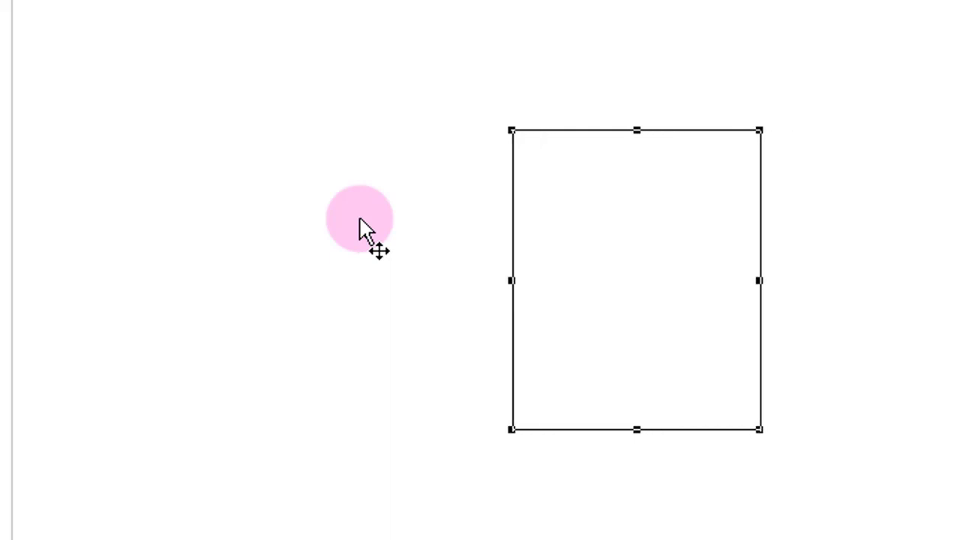
pyautogui.hotkey('ctrl', 'Left')
pyautogui.hotkey('ctrl', 'Left')
pyautogui.hotkey('ctrl', 'Left')
pyautogui.hotkey('ctrl', 'Left')
pyautogui.hotkey('ctrl', 'Left')
pyautogui.hotkey('ctrl', 'Left')
pyautogui.hotkey('ctrl', 'Left')
pyautogui.hotkey('ctrl', 'Left')
pyautogui.hotkey('ctrl', 'Left')
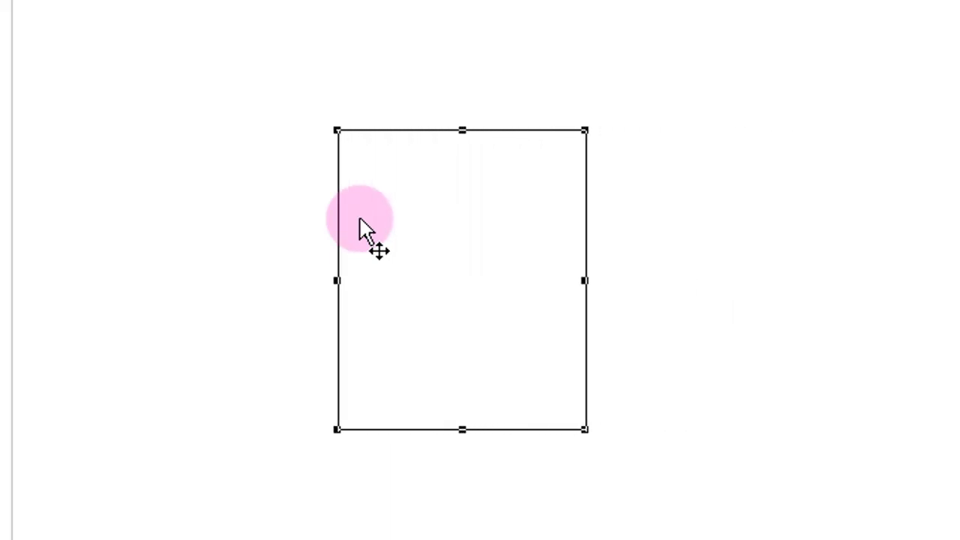
pyautogui.hotkey('ctrl', 'Left')
pyautogui.hotkey('ctrl', 'Left')
pyautogui.hotkey('ctrl', 'Left')
pyautogui.hotkey('ctrl', 'Left')
pyautogui.hotkey('ctrl', 'Left')
pyautogui.hotkey('ctrl', 'Left')
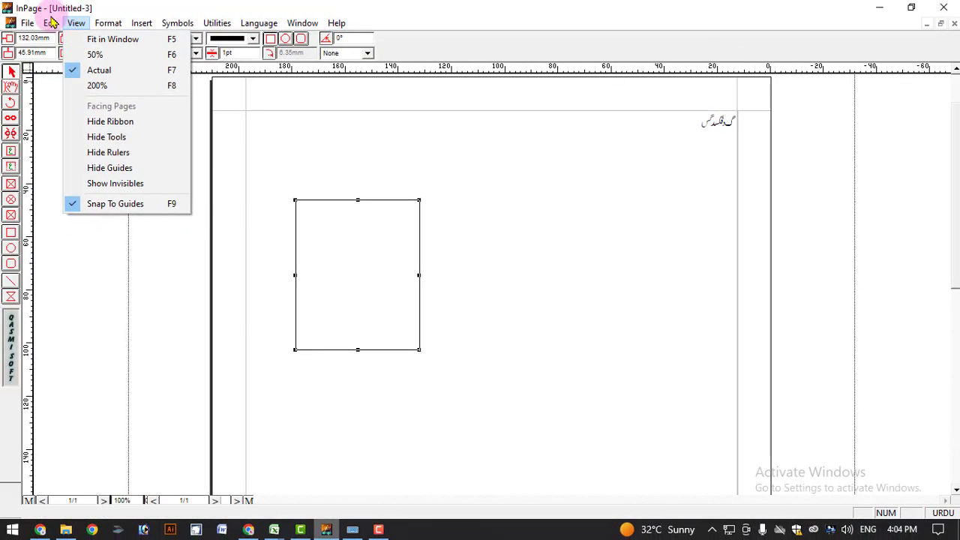
# - Tick Greek Pictures in Application Preferences, with fine nudge back at 0.1mm, and confirm
pyautogui.click(51, 22)
pyautogui.moveTo(128, 291)
pyautogui.click(255, 290)
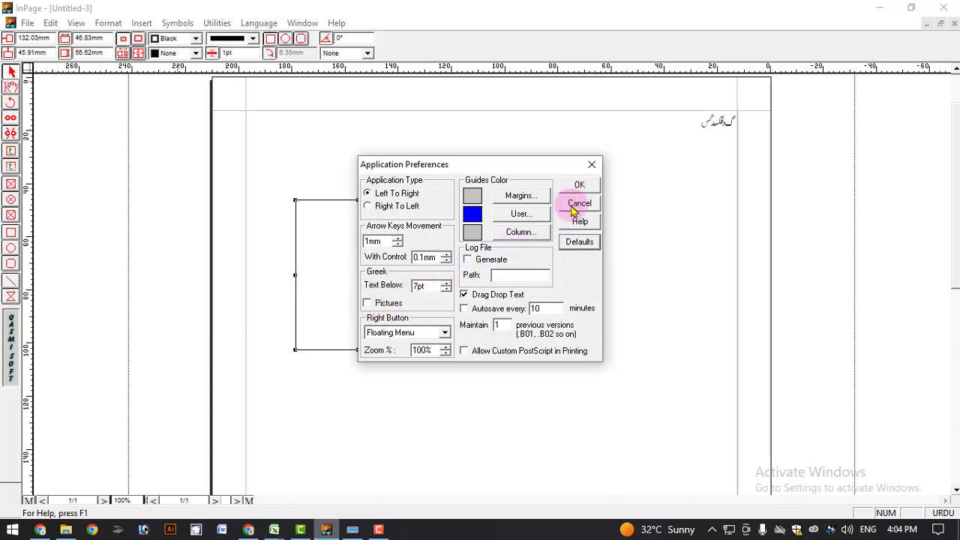
pyautogui.moveTo(515, 165); pyautogui.dragTo(586, 141)
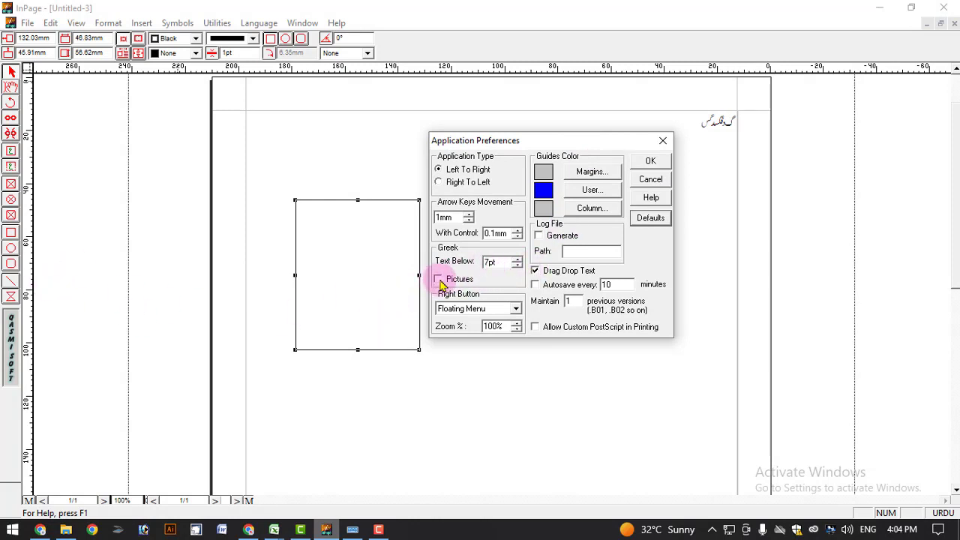
pyautogui.click(650, 161)
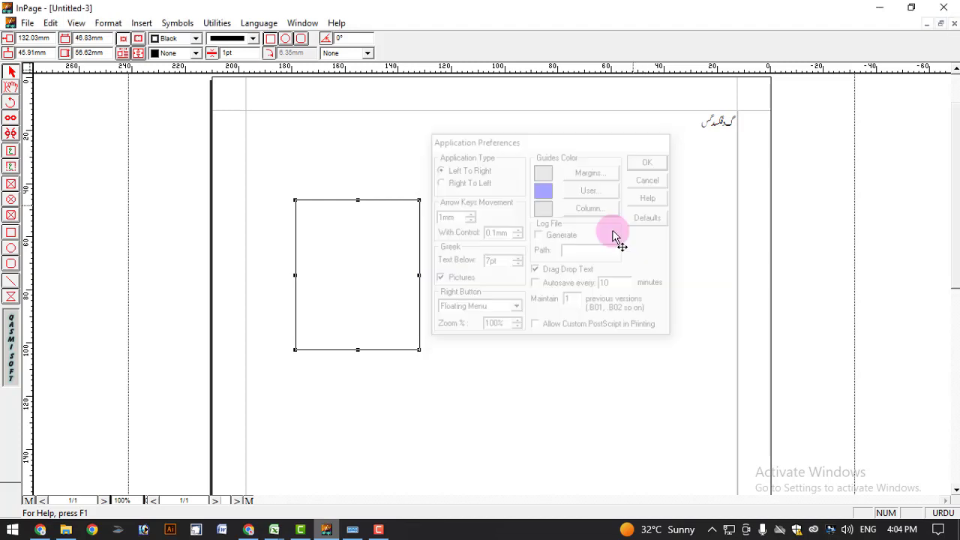
# - Draw a circular picture frame right of the rectangle and import zzz 2.JPG into it
pyautogui.moveTo(532, 255); pyautogui.dragTo(638, 366)
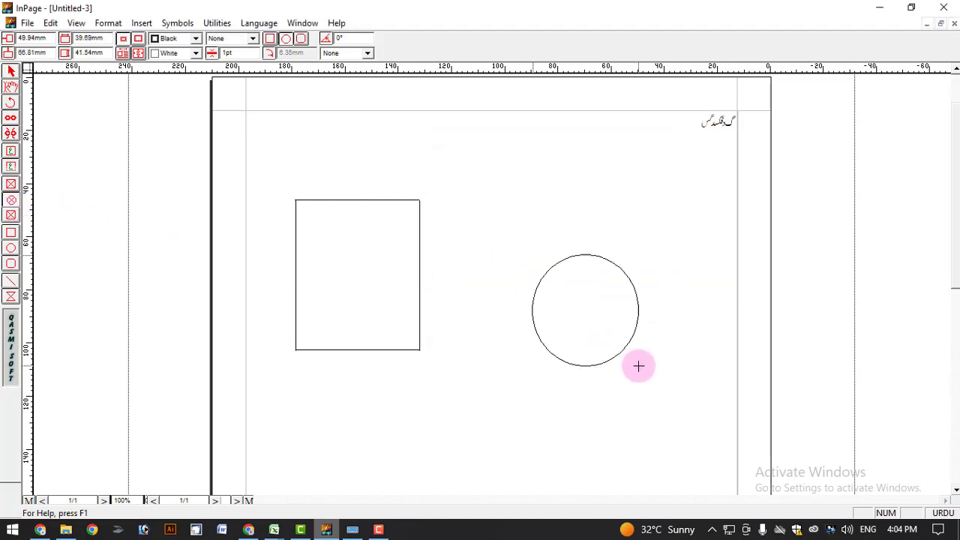
pyautogui.doubleClick(585, 304)
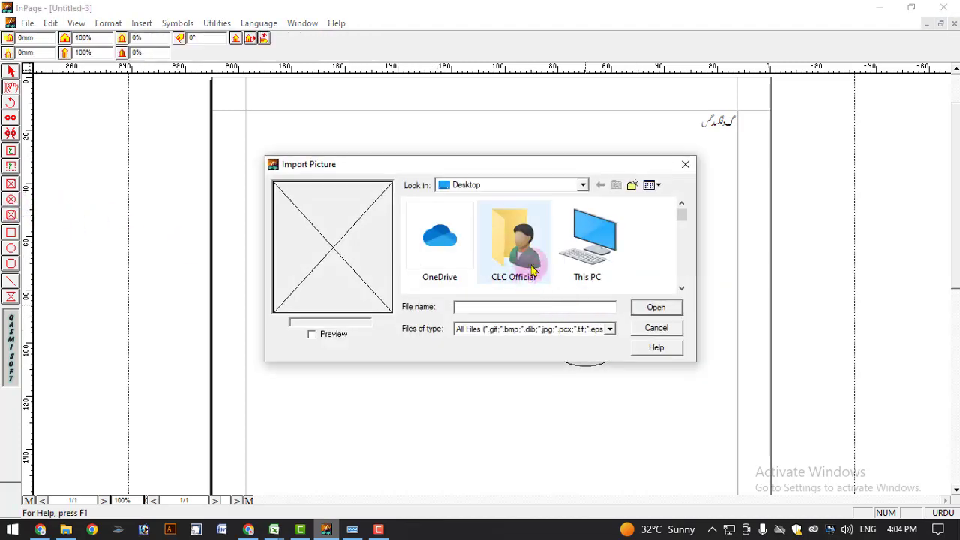
pyautogui.scroll(-2, 558, 254)
pyautogui.scroll(-2, 558, 255)
pyautogui.doubleClick(585, 272)
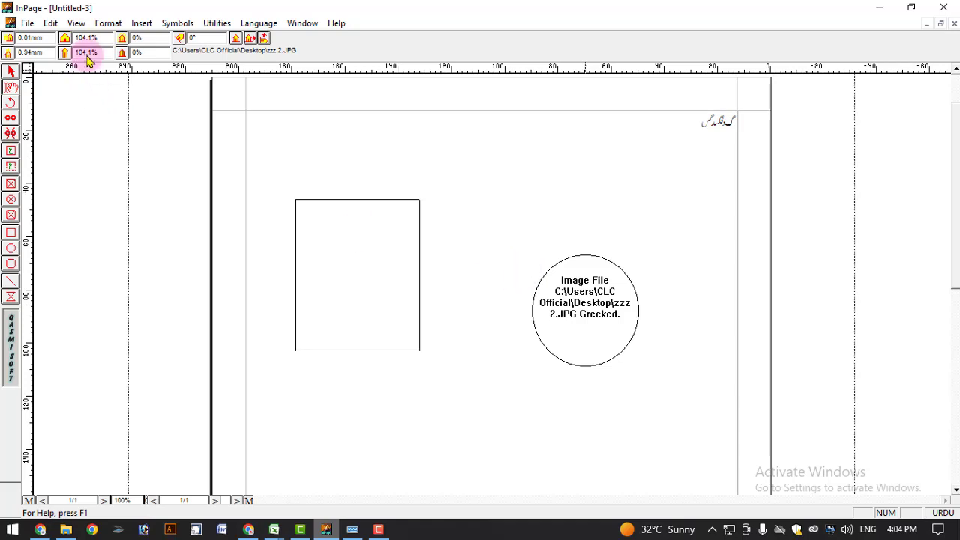
pyautogui.click(50, 22)
# - Untick Greek Pictures so the LEARN WITH ANJUM logo shows inside the circle
pyautogui.moveTo(202, 291)
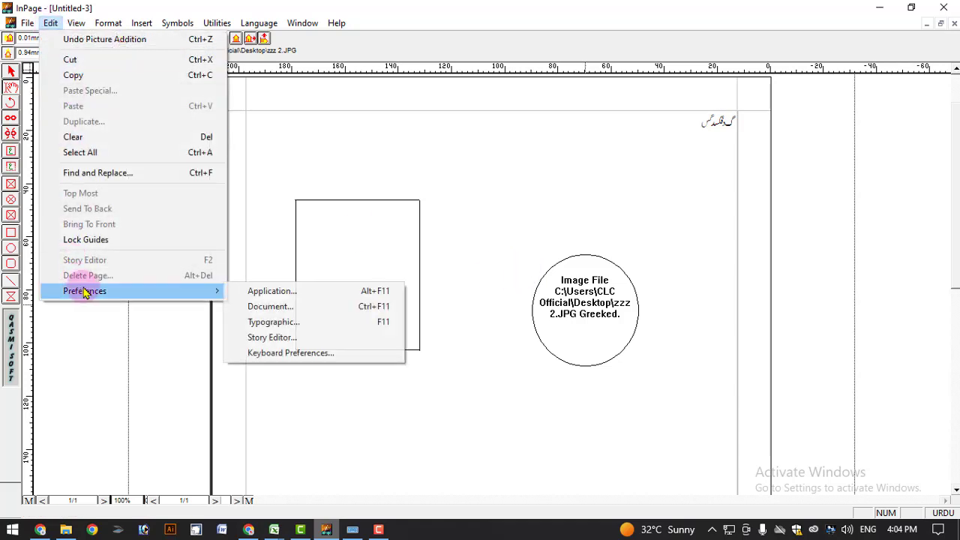
pyautogui.click(237, 292)
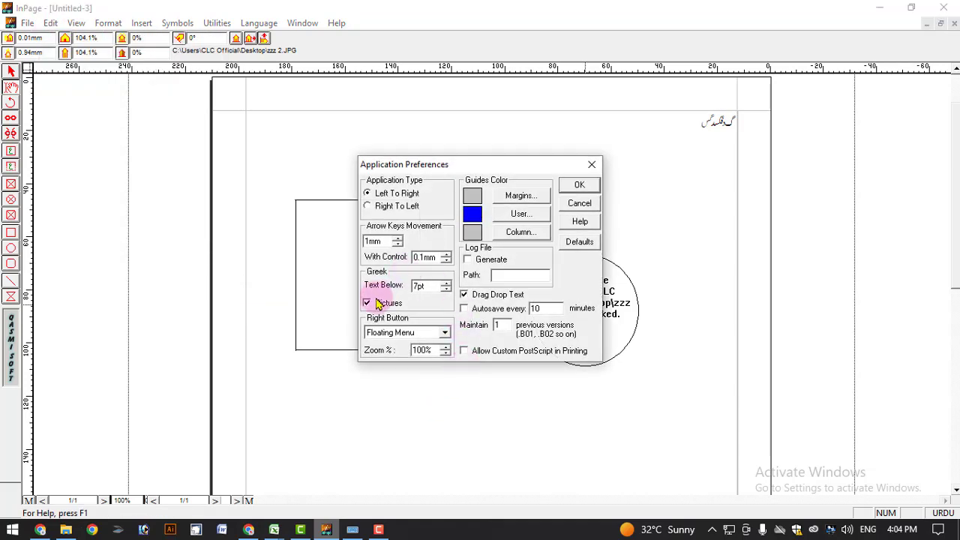
pyautogui.click(576, 191)
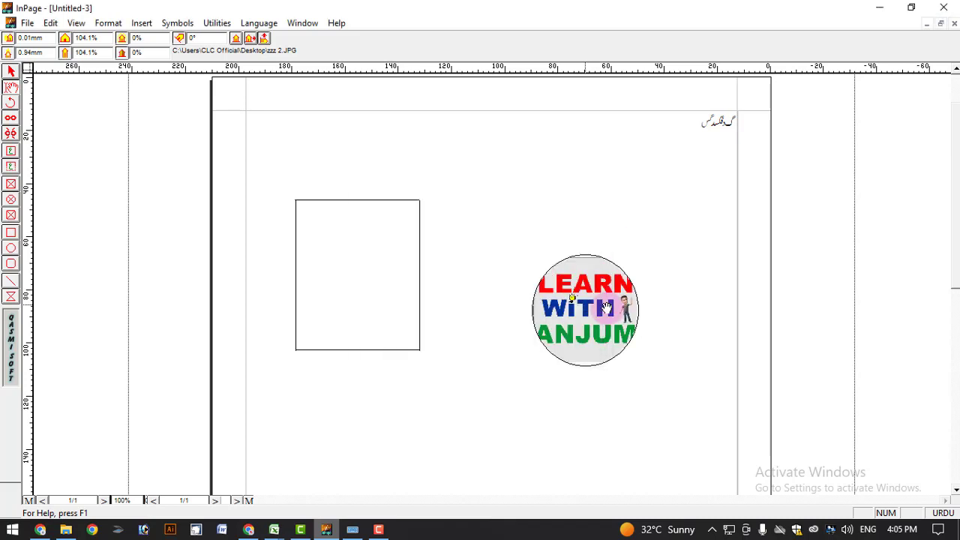
# - Reopen Application Preferences, cancel without changes, and select the Urdu header text
pyautogui.click(50, 22)
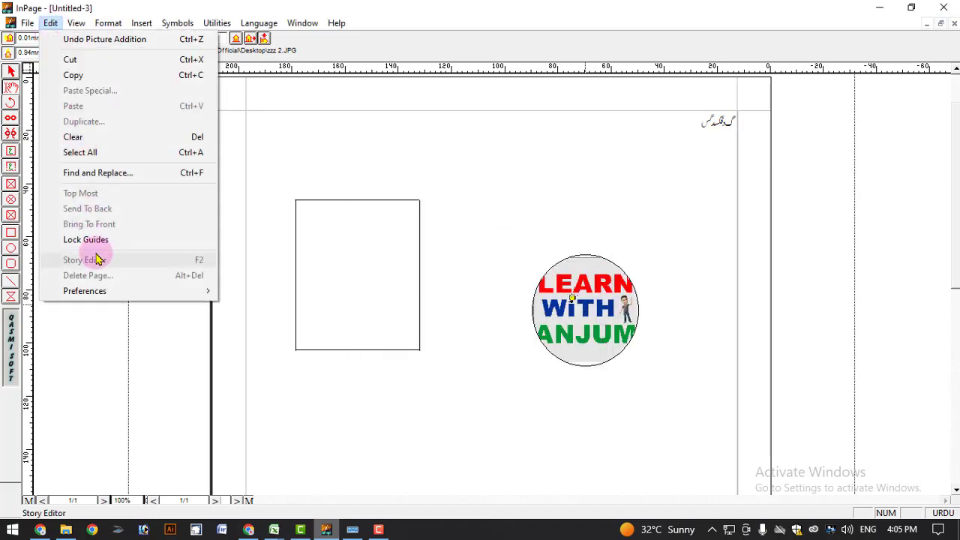
pyautogui.moveTo(102, 292)
pyautogui.click(232, 291)
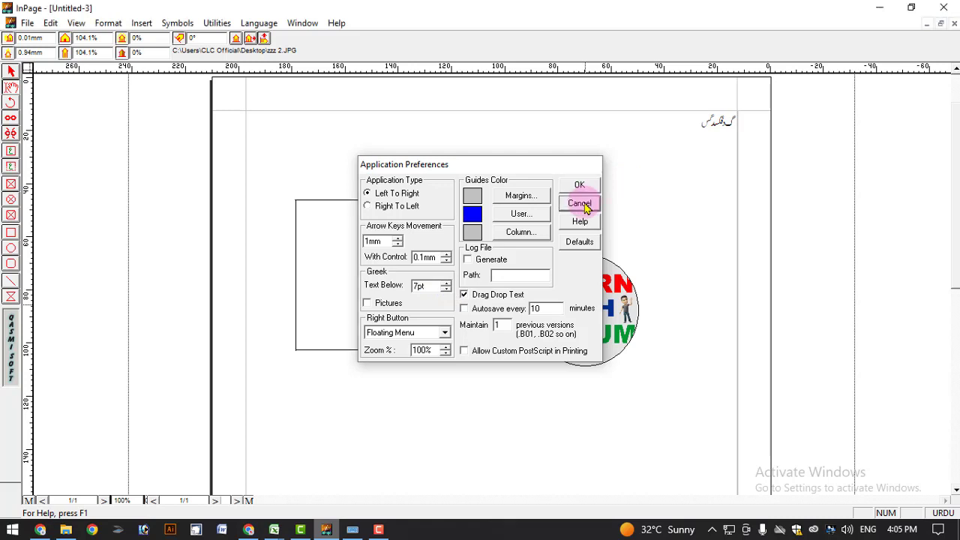
pyautogui.click(581, 204)
pyautogui.moveTo(680, 120); pyautogui.dragTo(762, 121)
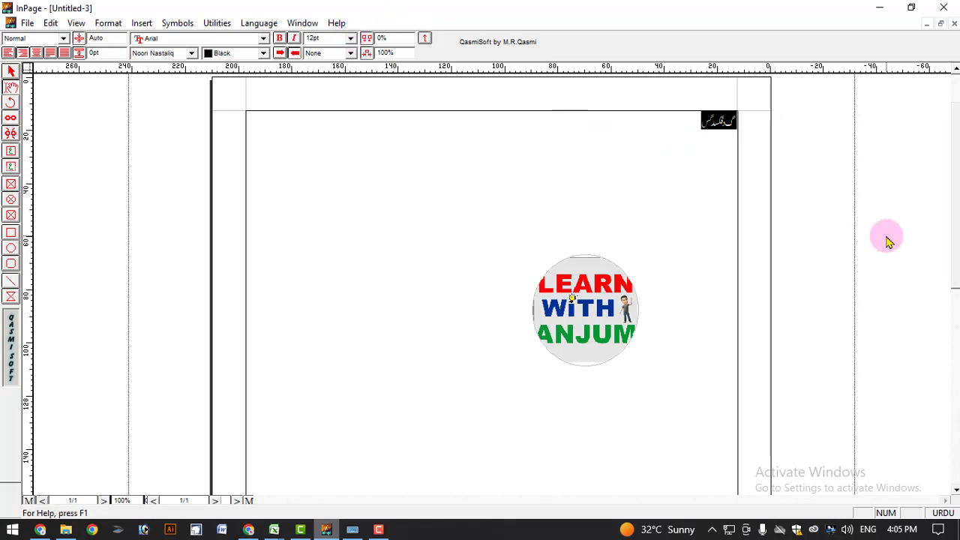
# - Set the Urdu header text to 10pt, then shrink it to 9pt and reselect it
pyautogui.click(350, 38)
pyautogui.click(324, 66)
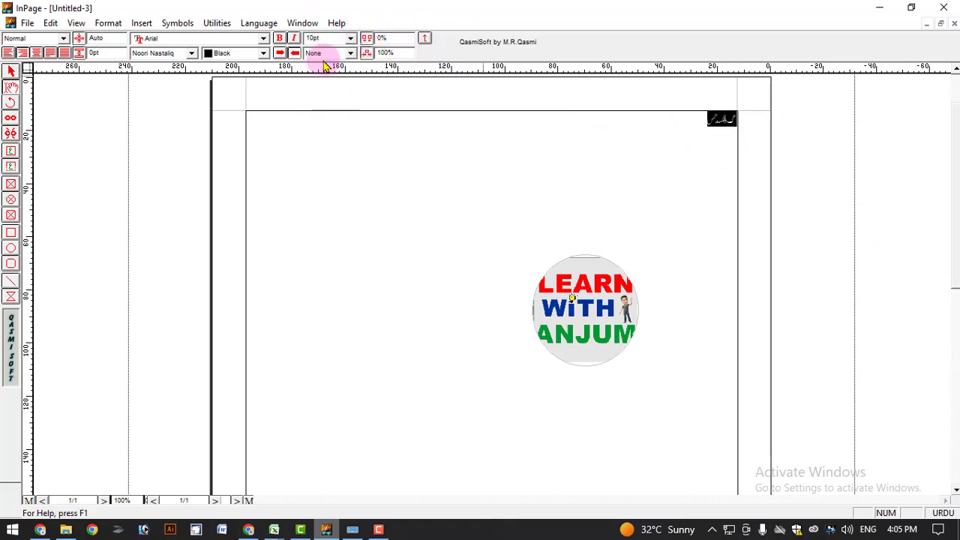
pyautogui.click(363, 64)
pyautogui.click(349, 38)
pyautogui.click(325, 59)
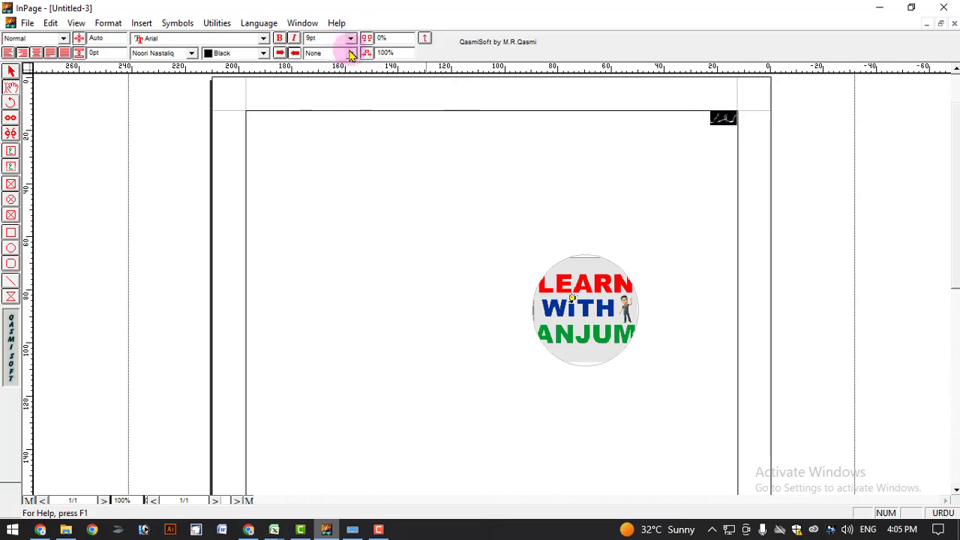
pyautogui.moveTo(658, 143); pyautogui.dragTo(431, 133)
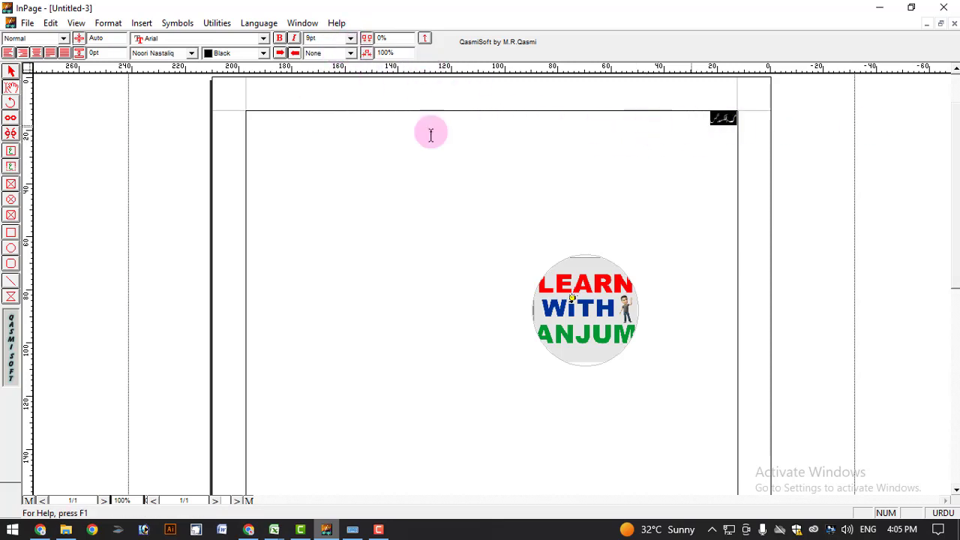
# - Review Application Preferences (greek text below 4pt), then reselect the top-right Urdu text's size list
pyautogui.click(50, 24)
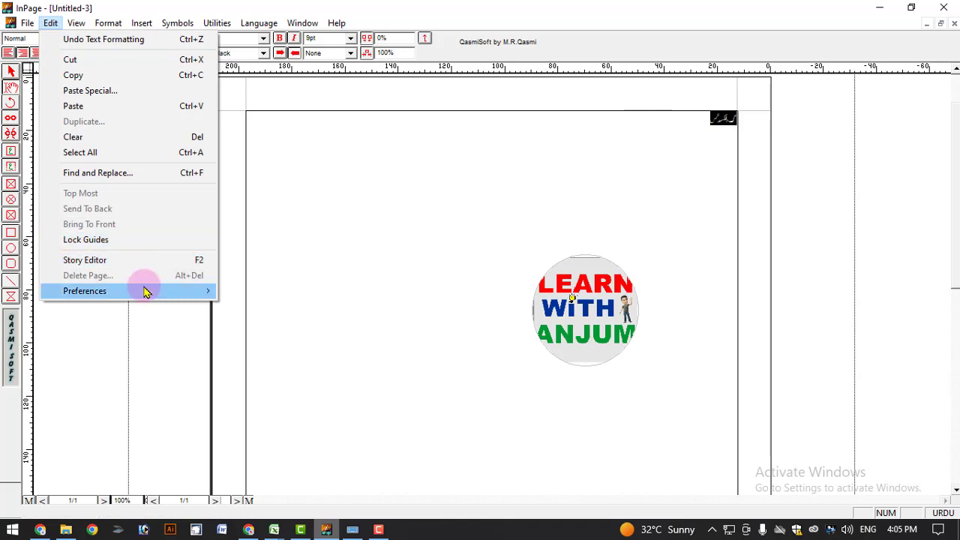
pyautogui.moveTo(142, 289)
pyautogui.click(240, 290)
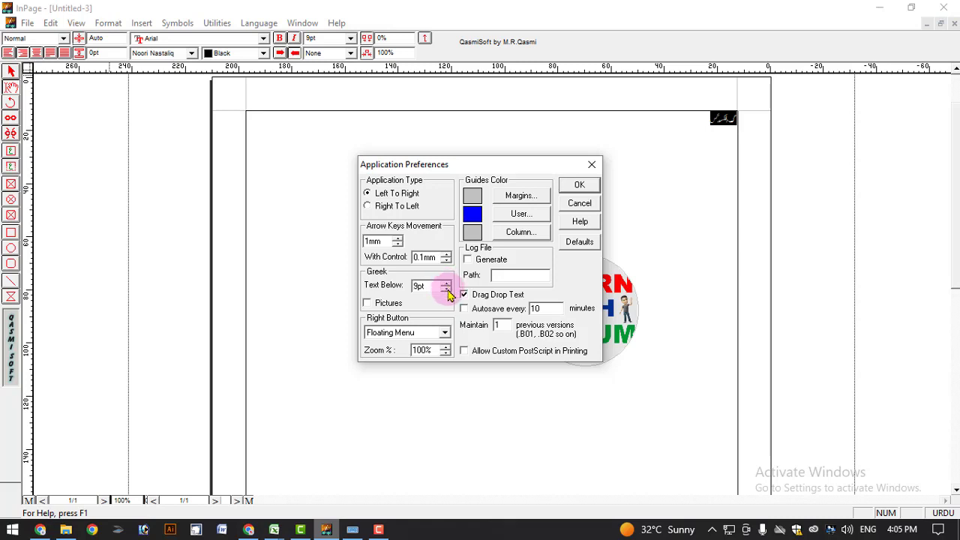
pyautogui.click(575, 183)
pyautogui.moveTo(676, 137); pyautogui.dragTo(793, 122)
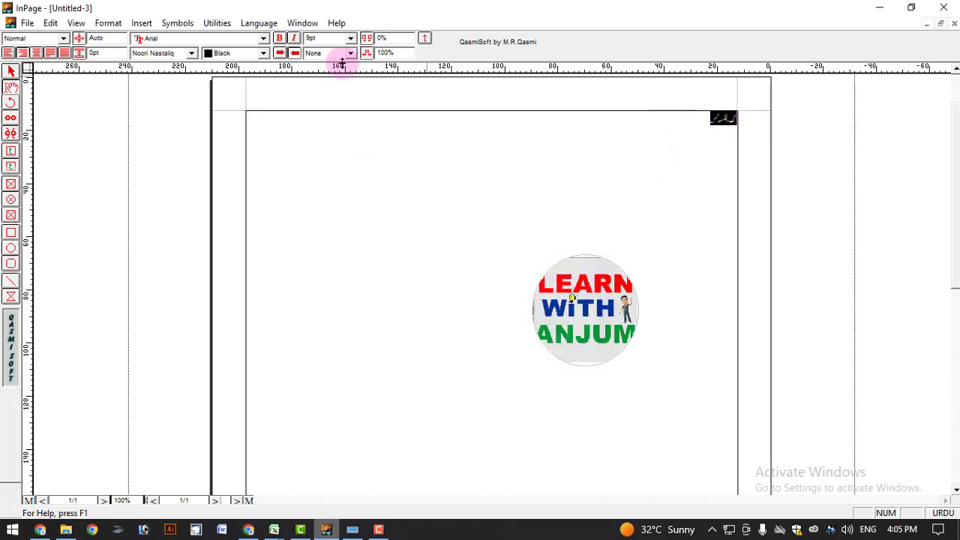
pyautogui.click(350, 37)
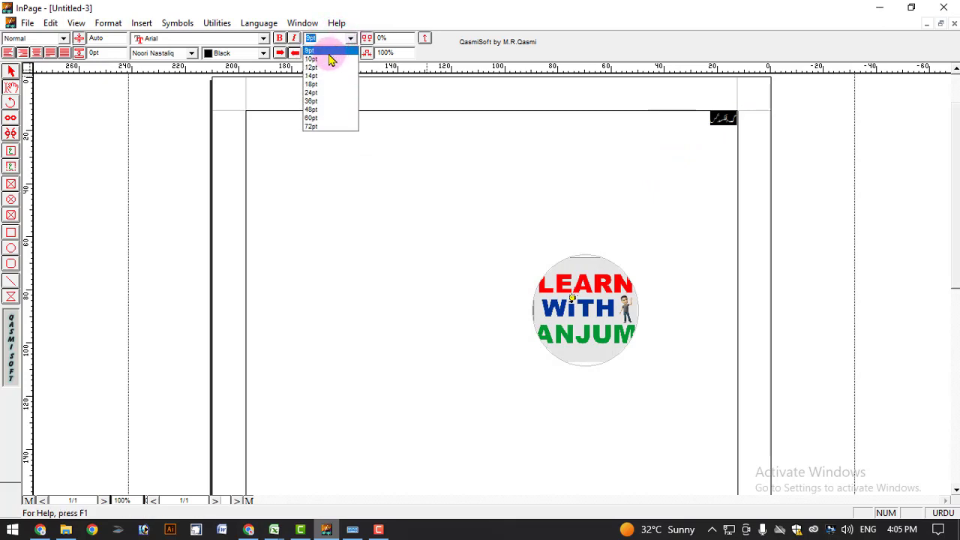
pyautogui.click(332, 57)
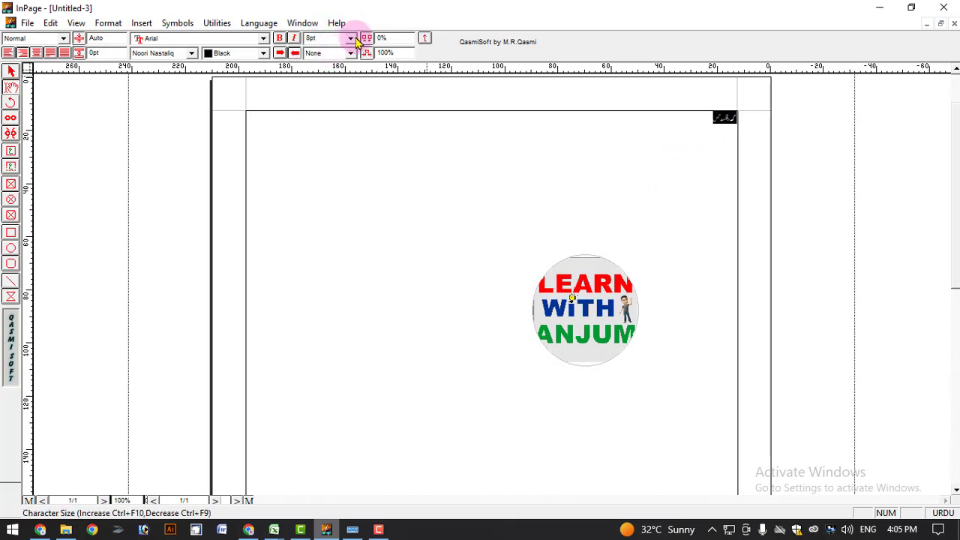
# - Apply Greek Text Below 7pt and resize the selected Urdu text to 12pt
pyautogui.hotkey('ctrl', 'F9')
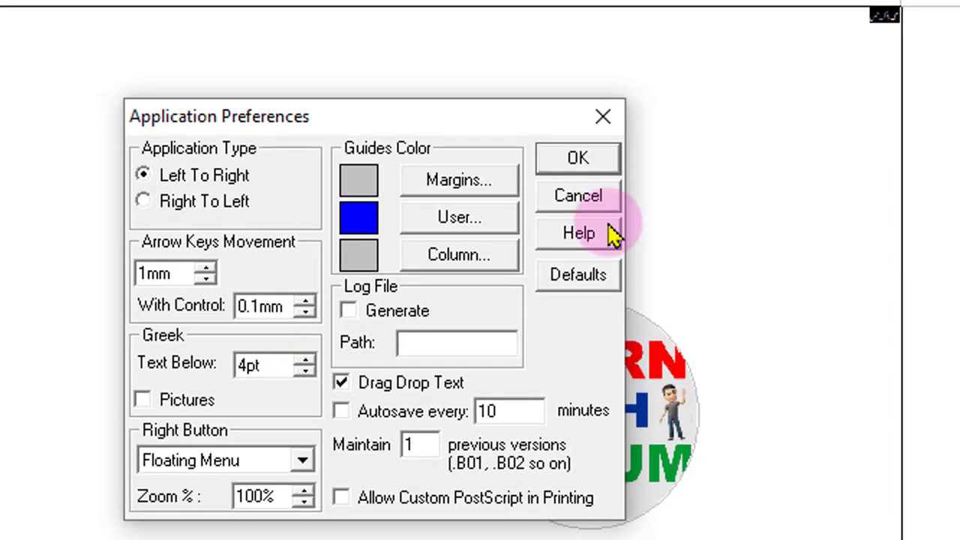
pyautogui.click(613, 150)
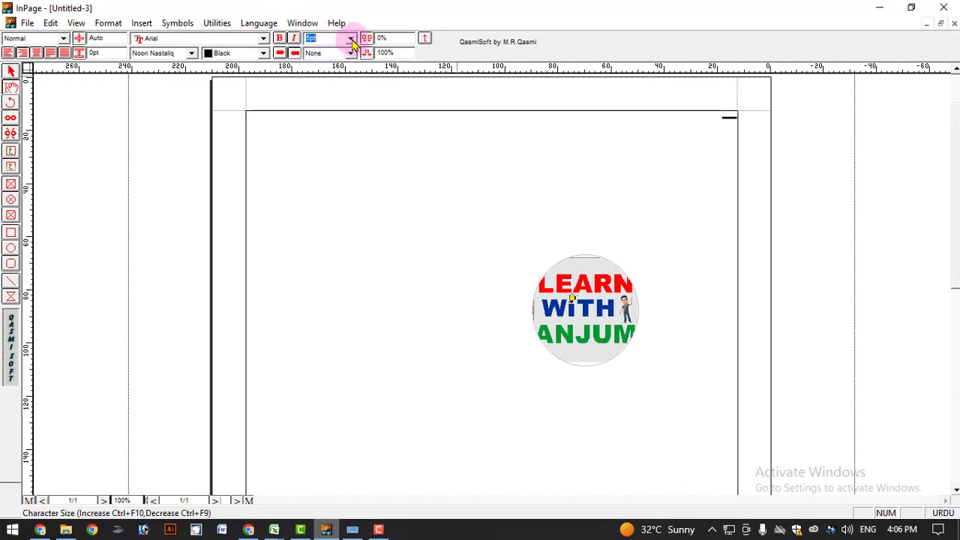
pyautogui.click(350, 38)
pyautogui.click(332, 80)
# - Shrink the top-right Urdu text to 8pt and reopen Application Preferences
pyautogui.moveTo(640, 126); pyautogui.dragTo(765, 120)
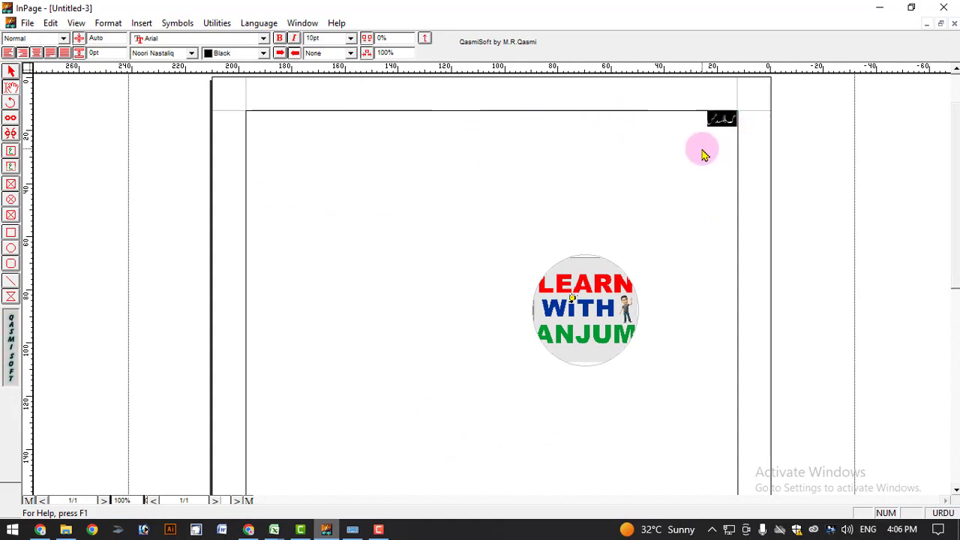
pyautogui.hotkey('ctrl', 'shift', ',')
pyautogui.hotkey('ctrl', 'shift', ',')
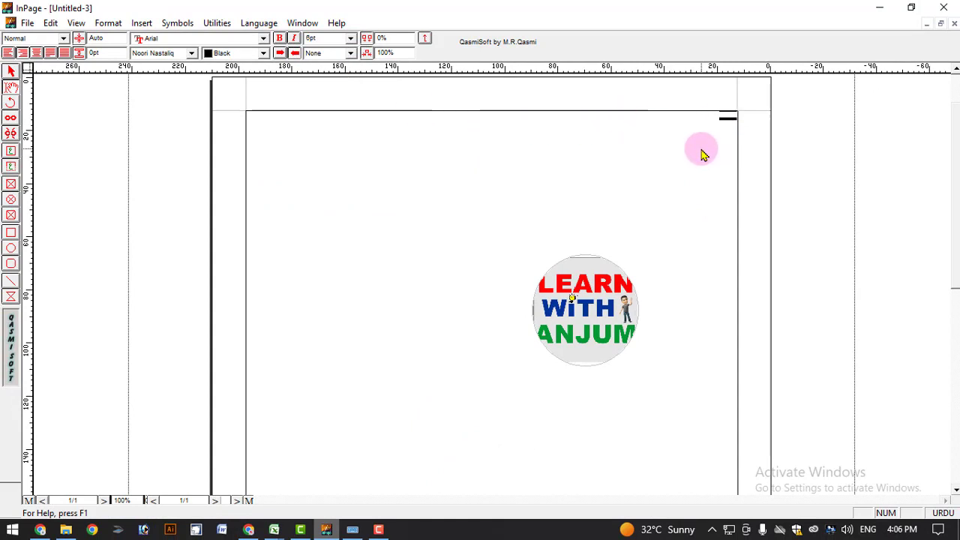
pyautogui.click(50, 23)
pyautogui.moveTo(97, 290)
pyautogui.click(250, 291)
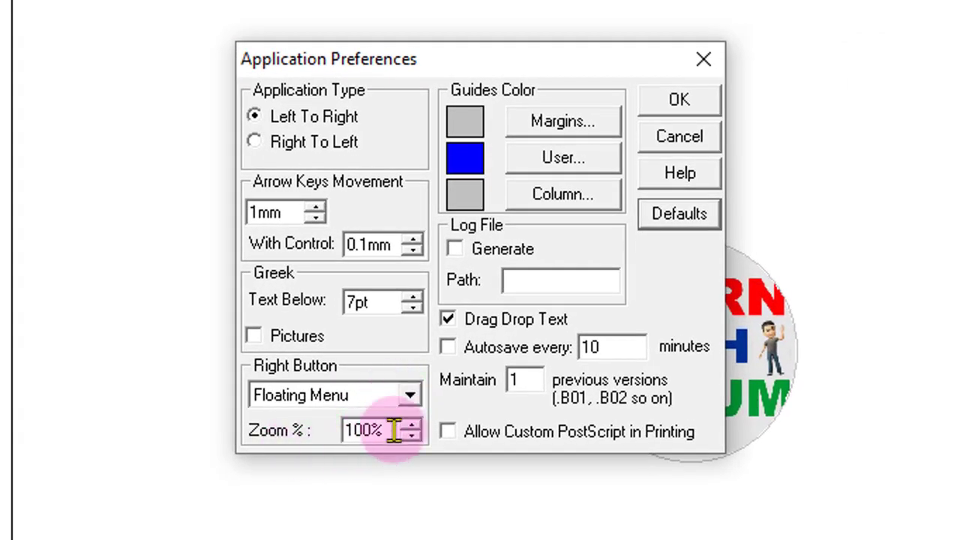
# - Close preferences and check that right-clicking the page shows the floating menu
pyautogui.click(679, 101)
pyautogui.rightClick(433, 111)
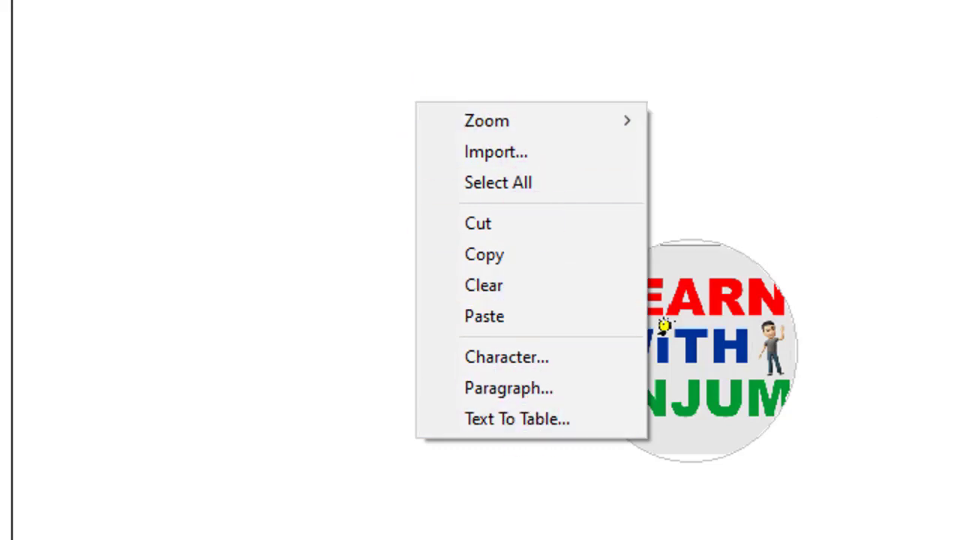
pyautogui.click(664, 325)
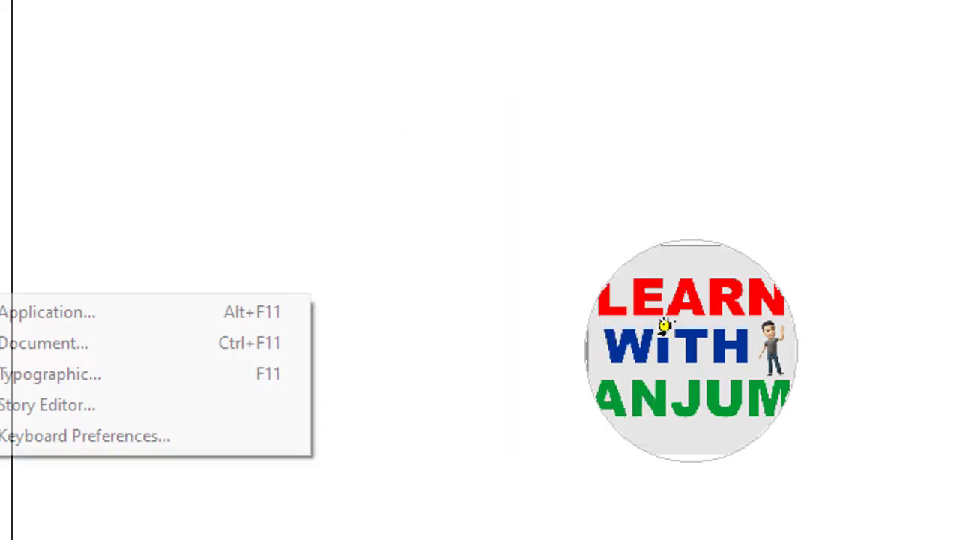
# - Set Right Button to Zoom in Application Preferences and test right-click zooming twice
pyautogui.click(7, 317)
pyautogui.click(411, 398)
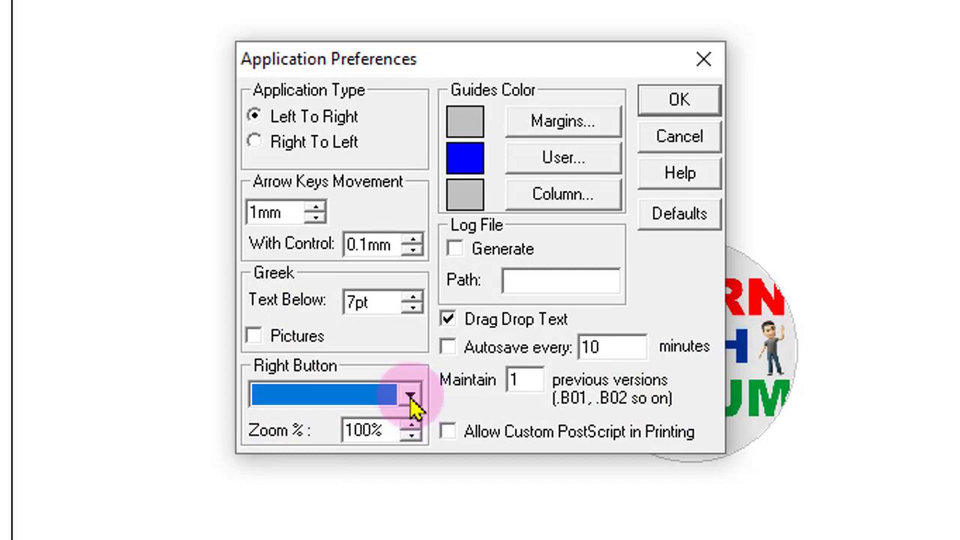
pyautogui.click(390, 440)
pyautogui.click(678, 95)
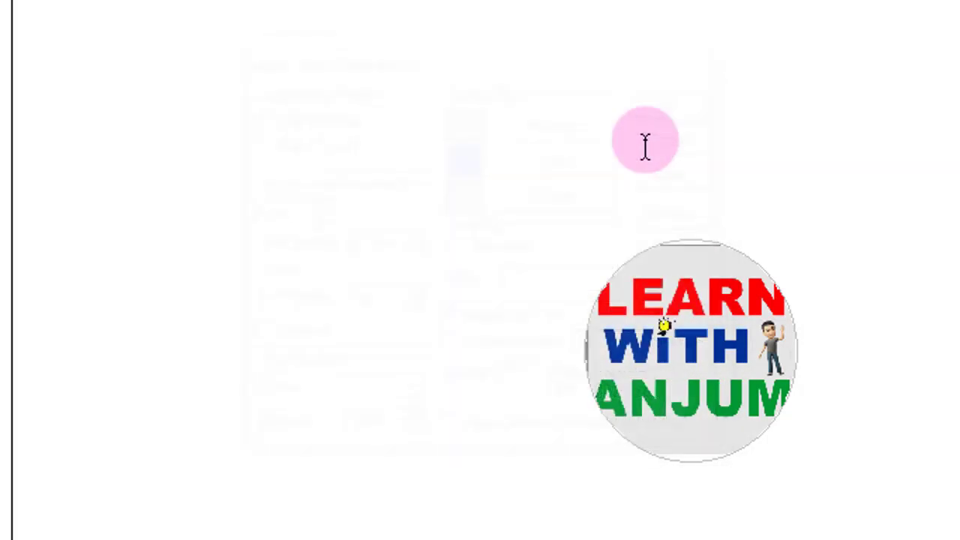
pyautogui.rightClick(574, 324)
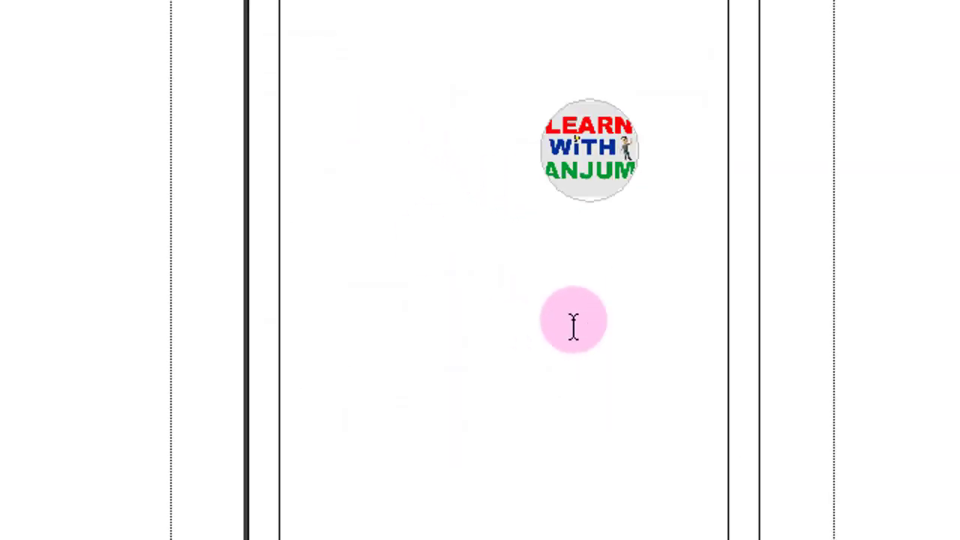
pyautogui.rightClick(492, 132)
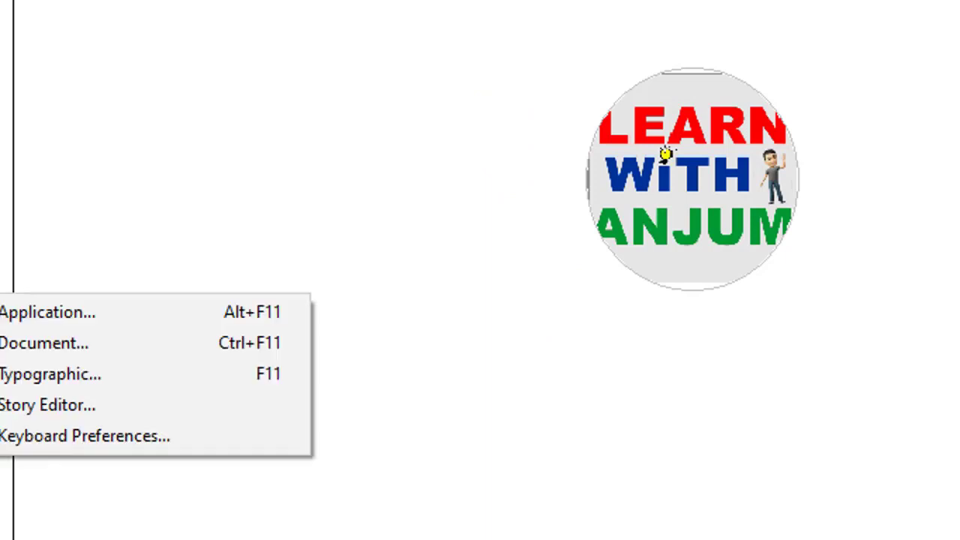
# - Switch Right Button from Zoom back to Floating Menu, then move the dialog slightly up-right
pyautogui.click(17, 317)
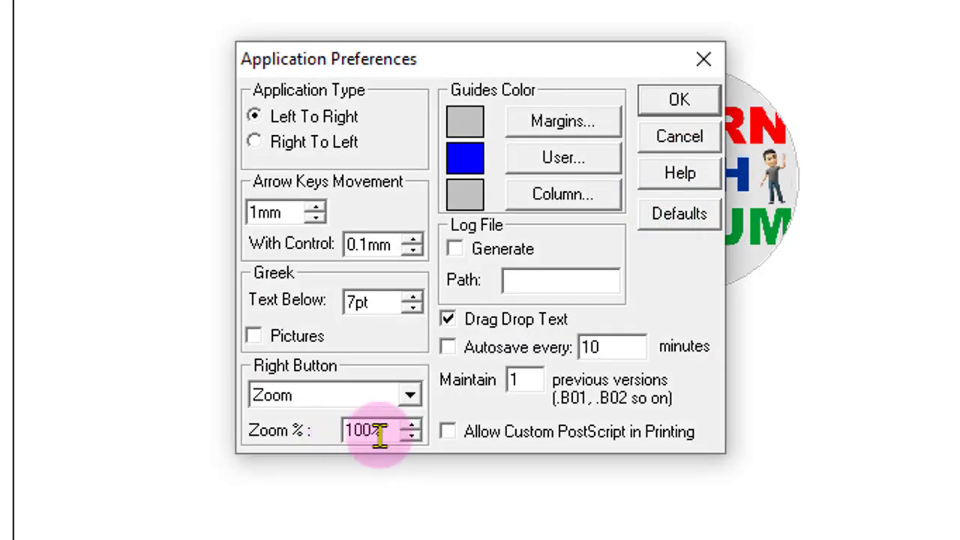
pyautogui.moveTo(379, 435); pyautogui.dragTo(303, 446)
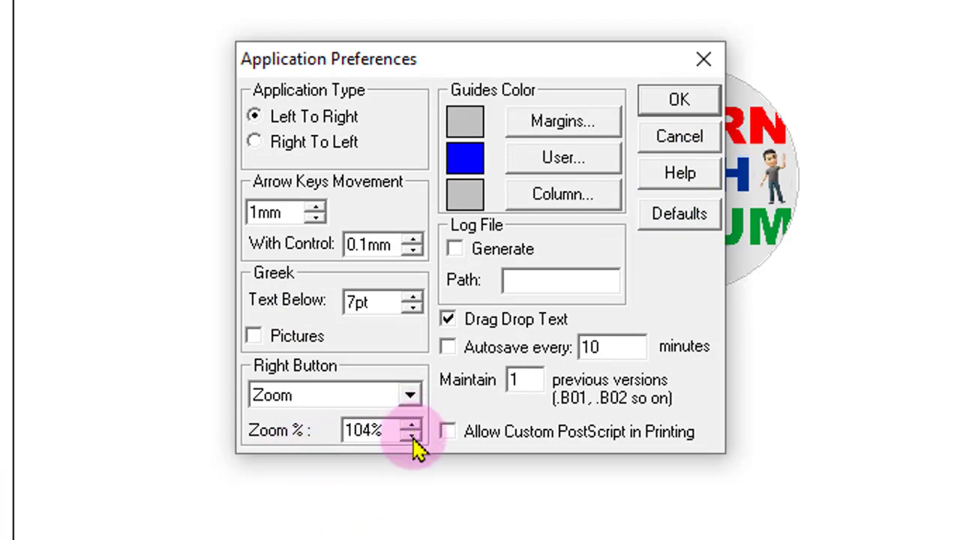
pyautogui.click(353, 395)
pyautogui.click(337, 420)
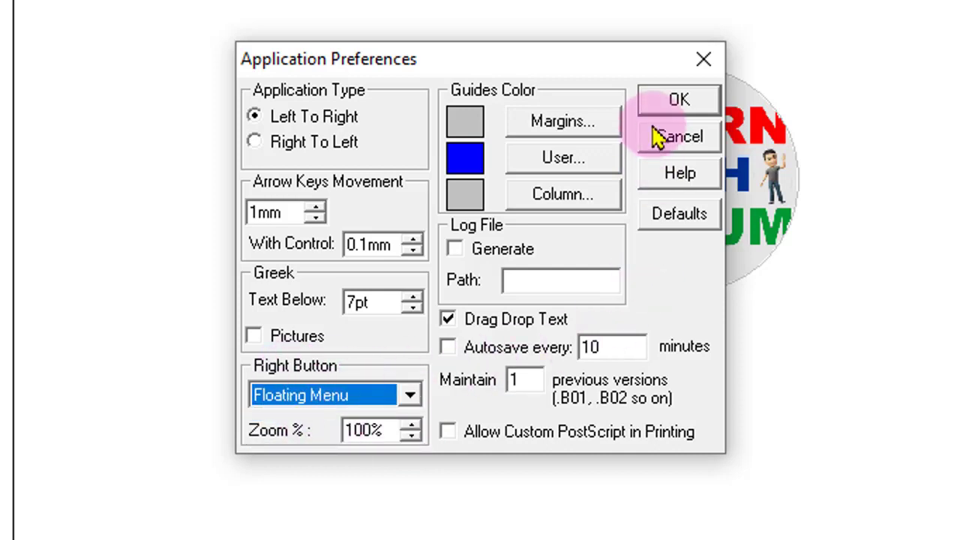
pyautogui.moveTo(559, 56); pyautogui.dragTo(581, 41)
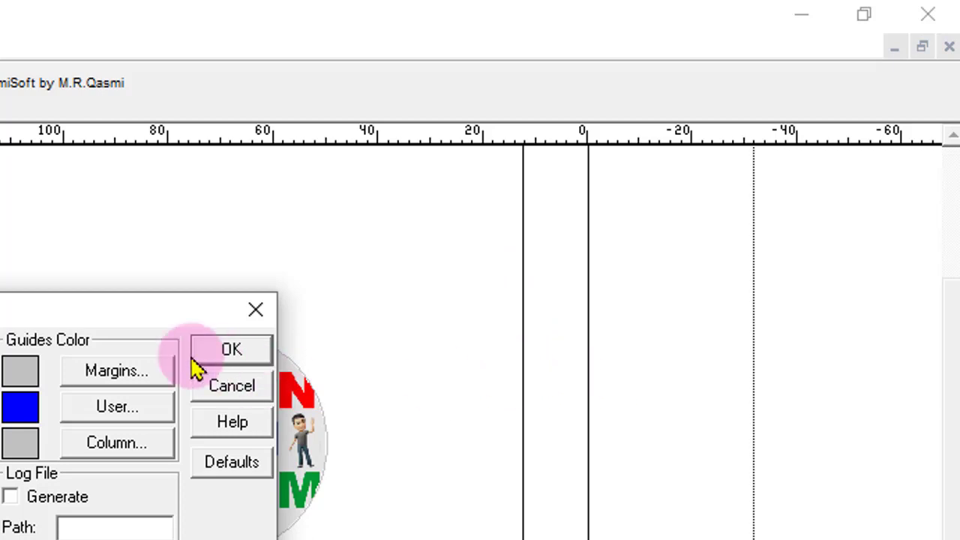
# - Set the margin guide colour to red and apply the preferences
pyautogui.click(139, 367)
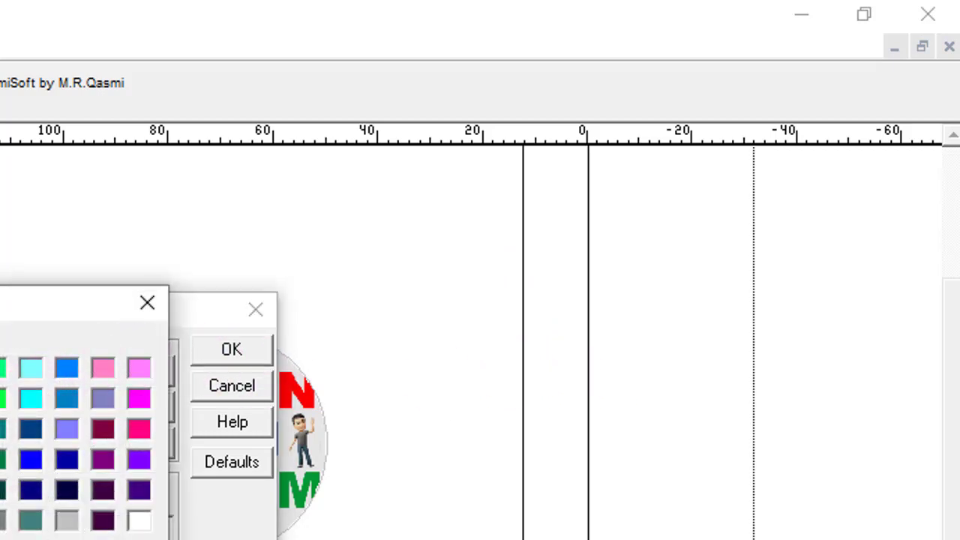
pyautogui.press('Escape')
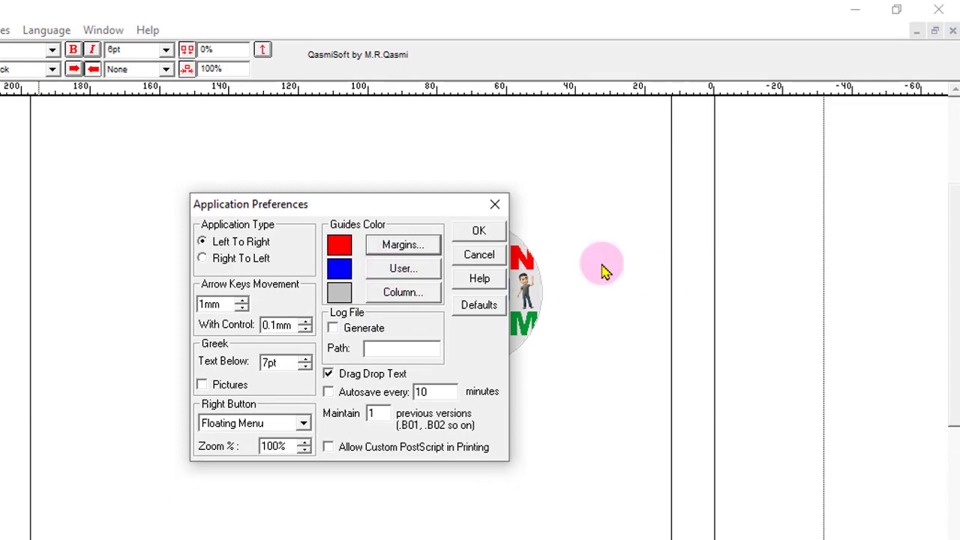
pyautogui.click(480, 233)
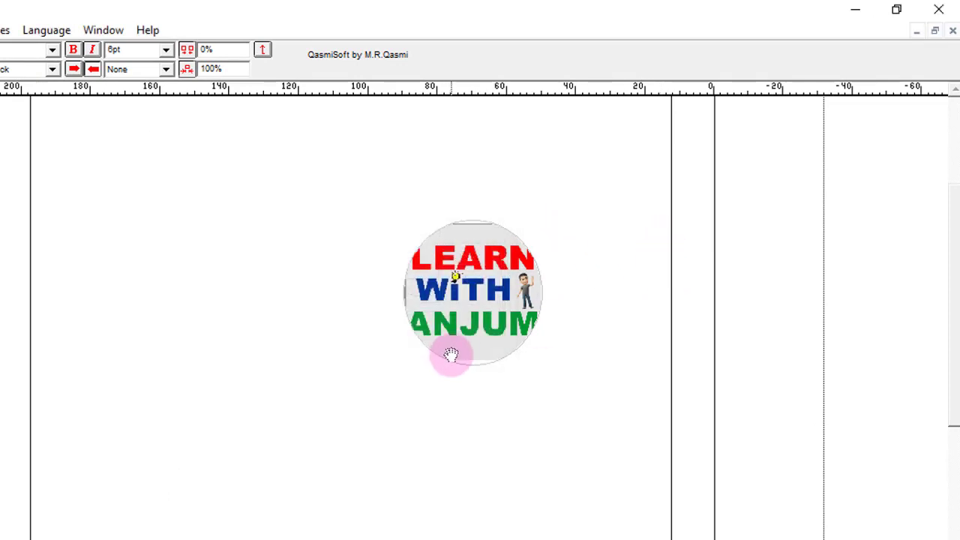
pyautogui.click(952, 112)
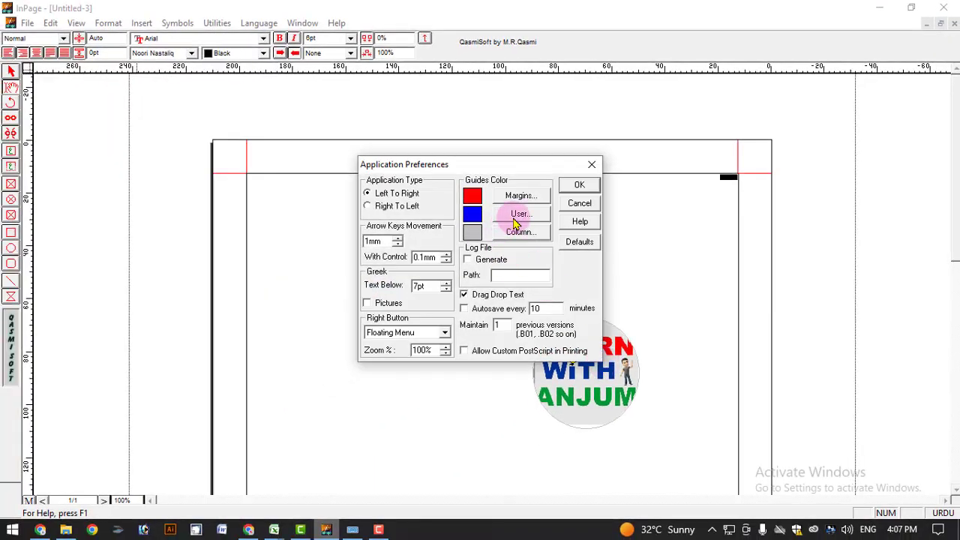
# - Close the preferences and drag two horizontal user guides near the page top
pyautogui.click(579, 204)
pyautogui.moveTo(508, 69); pyautogui.dragTo(508, 191)
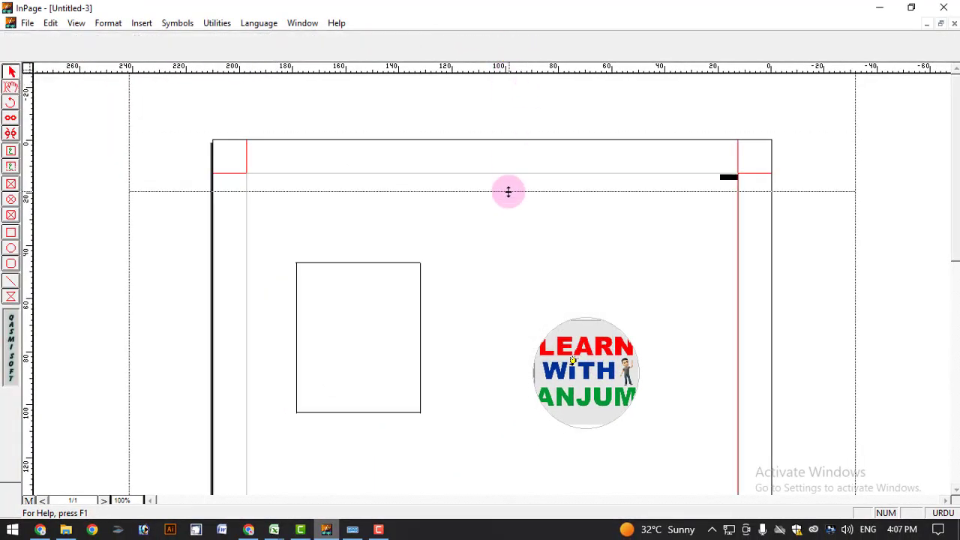
pyautogui.moveTo(516, 71); pyautogui.dragTo(513, 209)
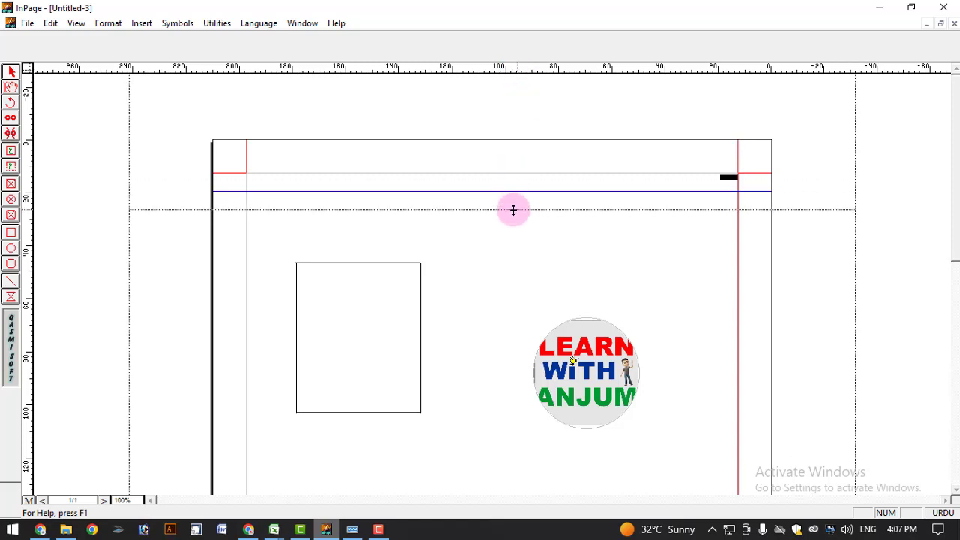
# - Set the user guide colour to dark green in Application Preferences
pyautogui.click(46, 27)
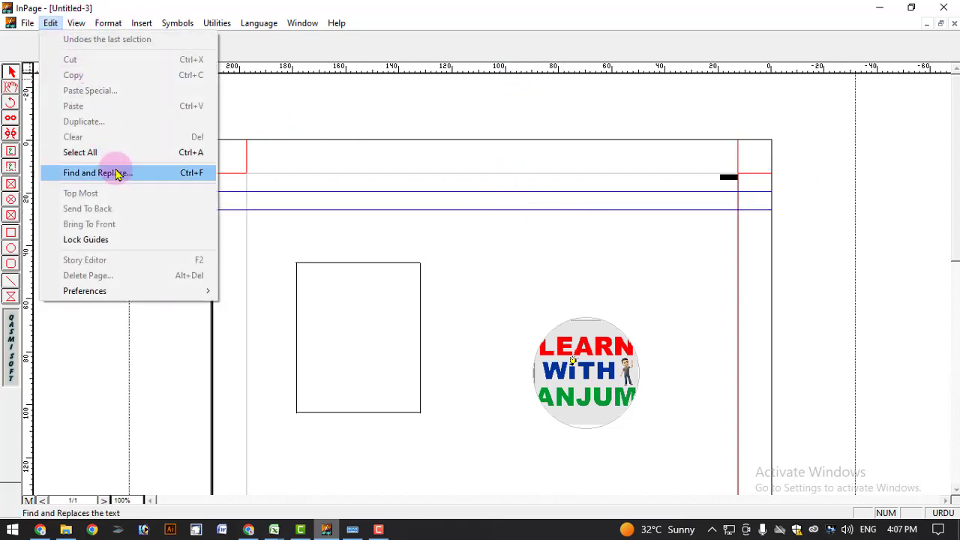
pyautogui.moveTo(122, 298)
pyautogui.click(273, 289)
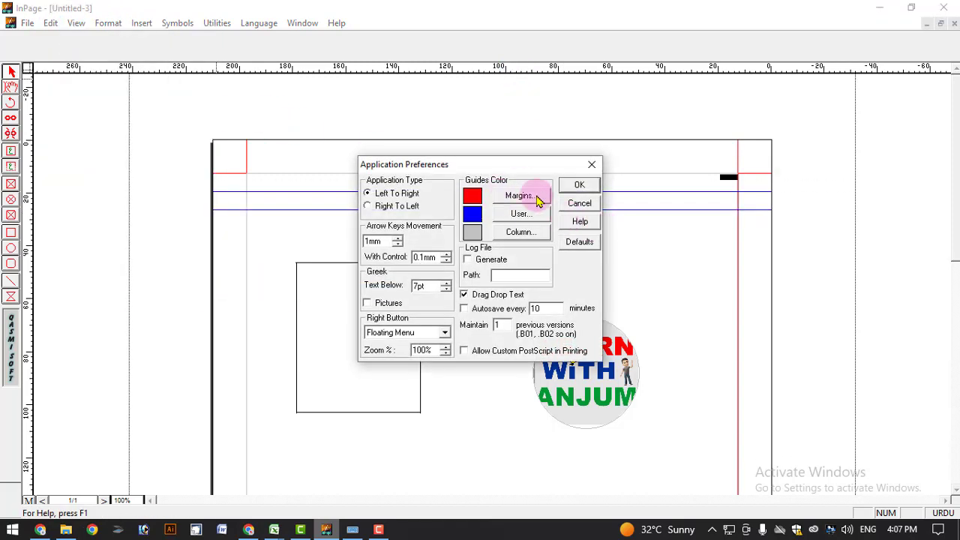
pyautogui.click(518, 213)
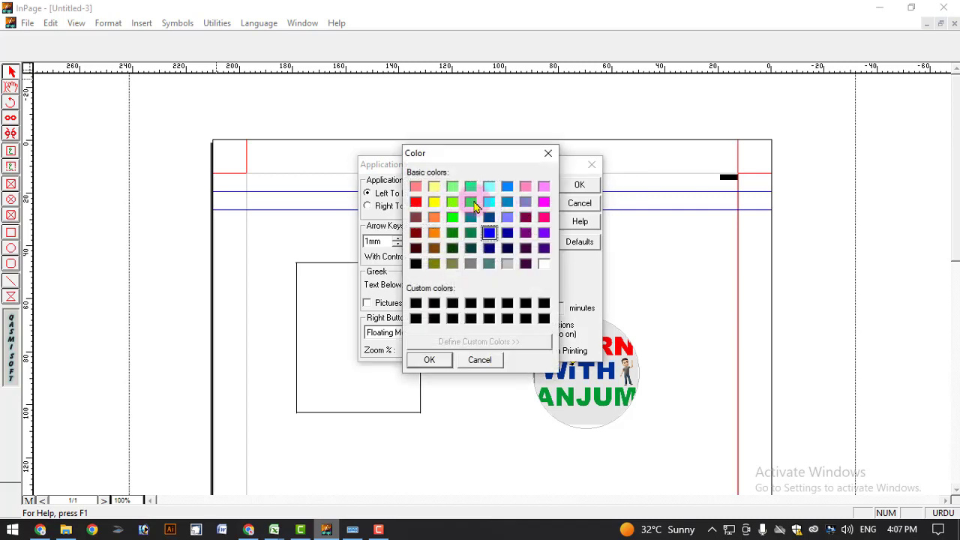
pyautogui.click(438, 360)
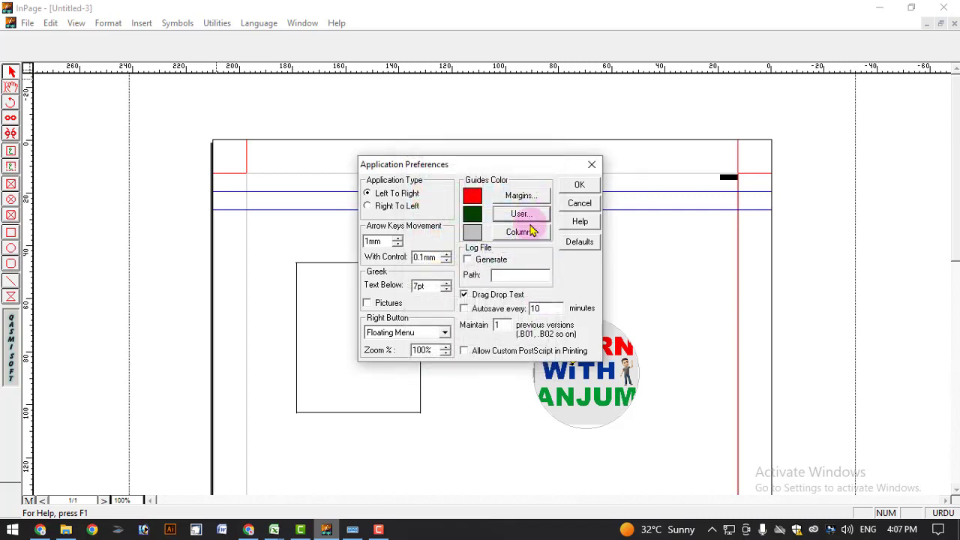
pyautogui.click(578, 185)
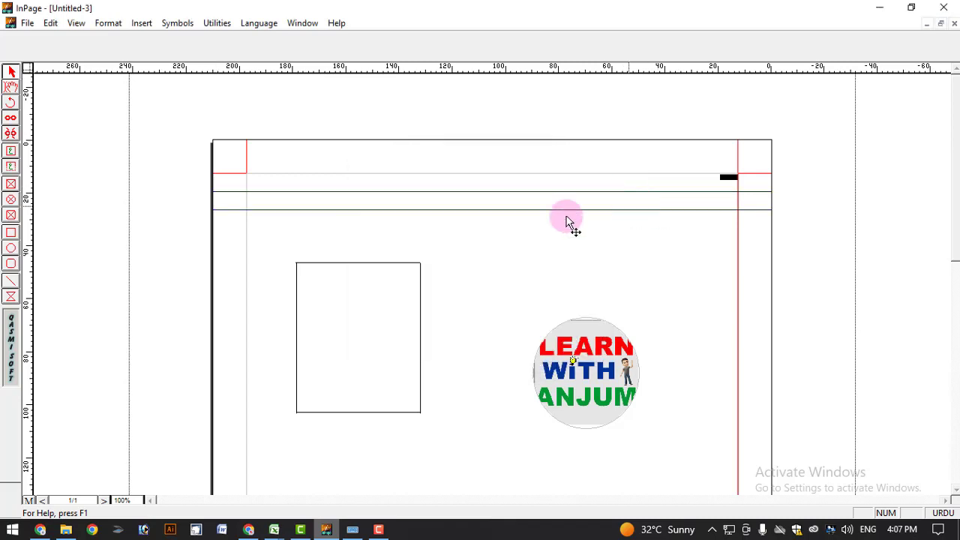
pyautogui.click(11, 85)
# - Give the page three columns through the document format settings
pyautogui.click(512, 251)
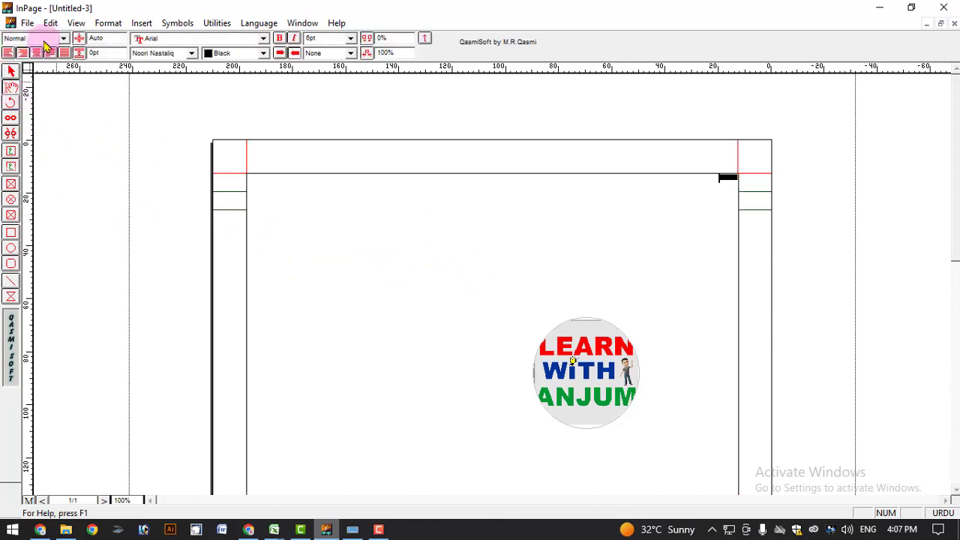
pyautogui.click(108, 23)
pyautogui.click(164, 255)
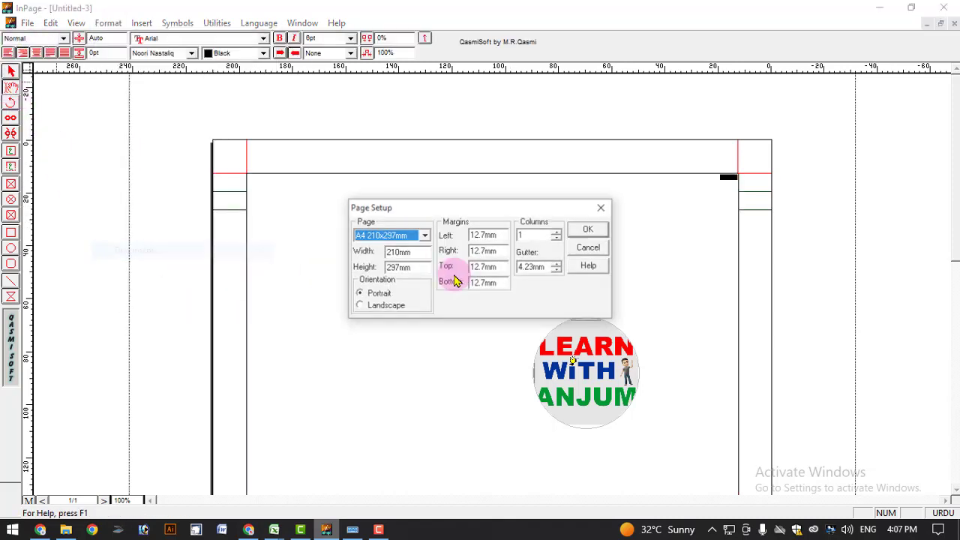
pyautogui.click(587, 231)
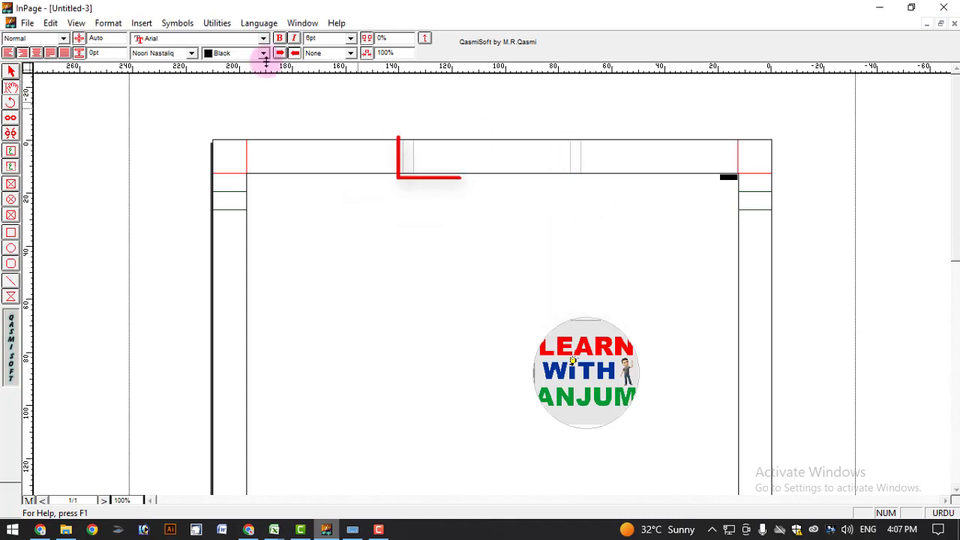
# - Set the column guide colour to pink in Application Preferences
pyautogui.click(50, 22)
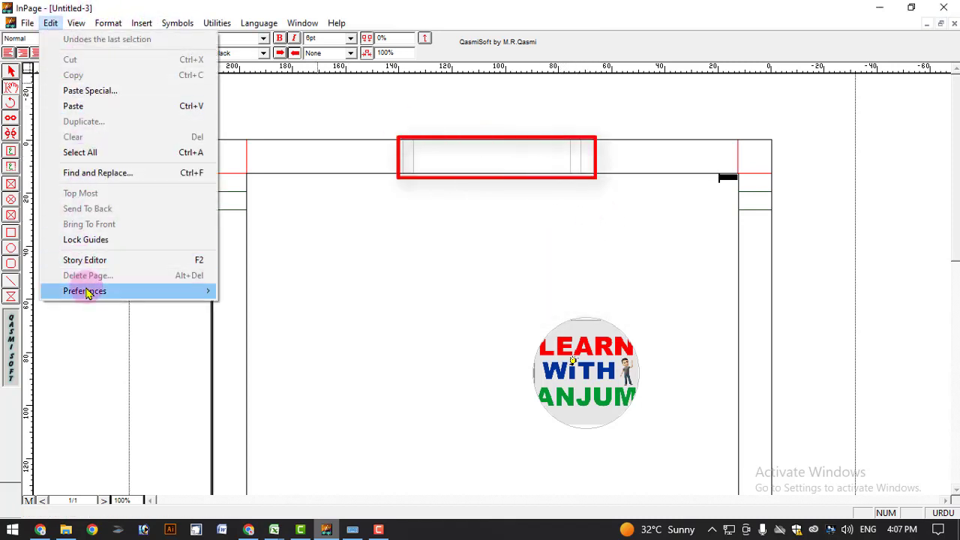
pyautogui.moveTo(222, 292)
pyautogui.click(259, 289)
pyautogui.click(522, 233)
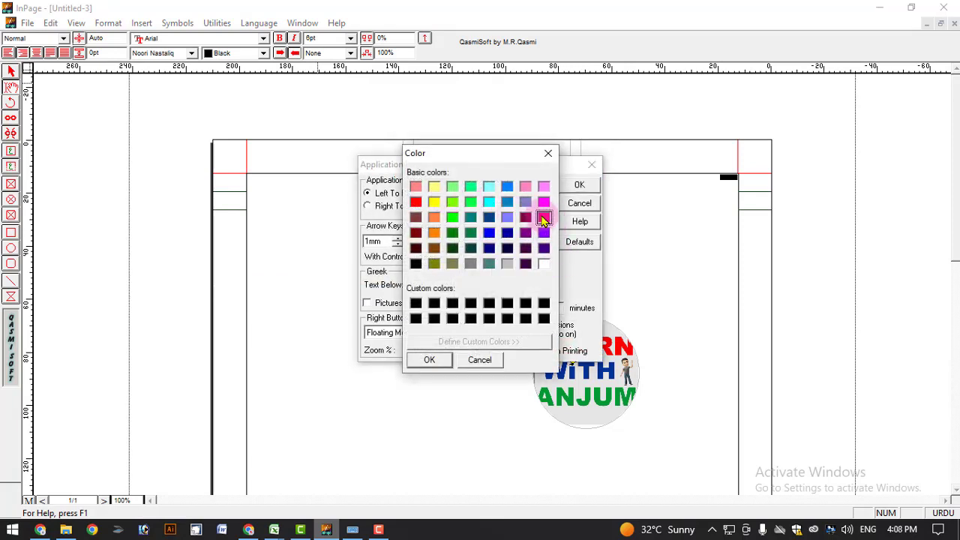
pyautogui.click(429, 360)
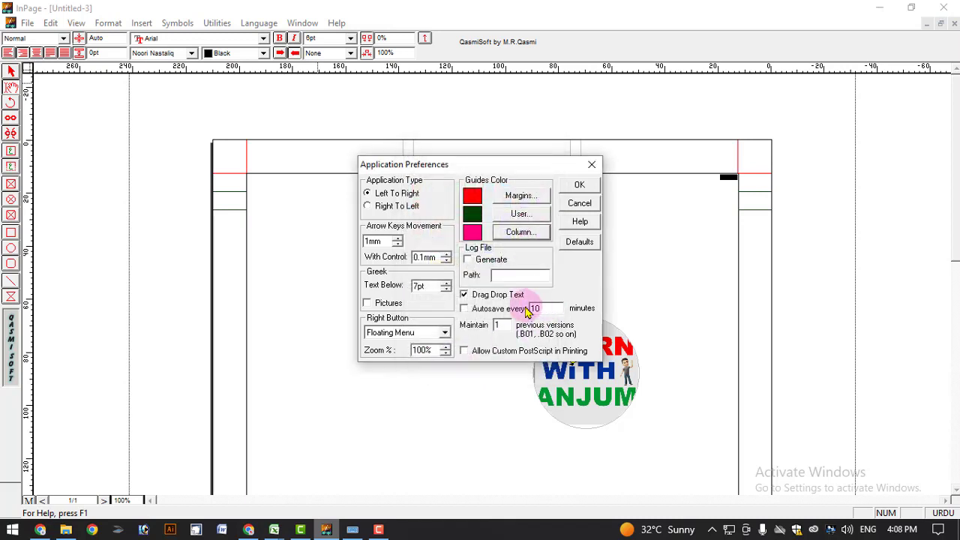
pyautogui.click(579, 185)
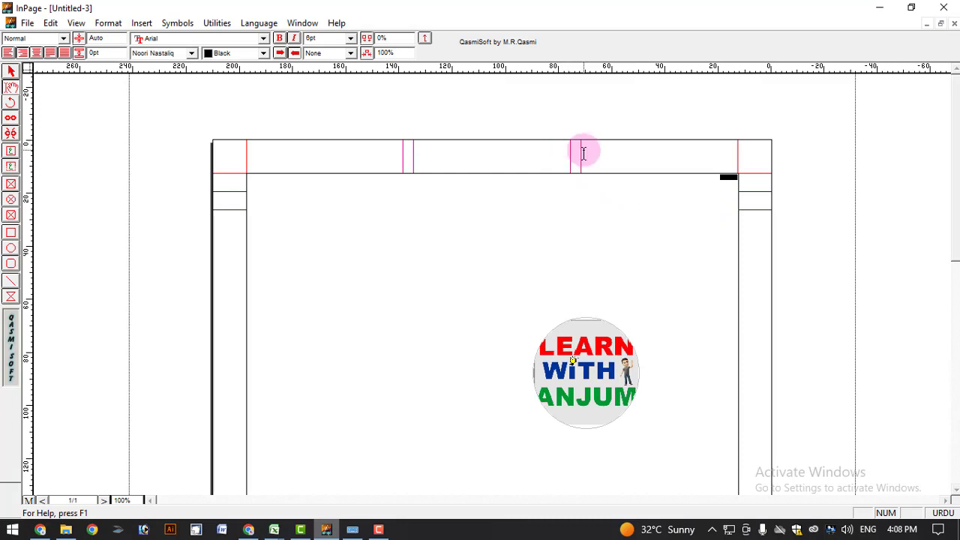
# - Change the column guide colour to yellow
pyautogui.click(50, 23)
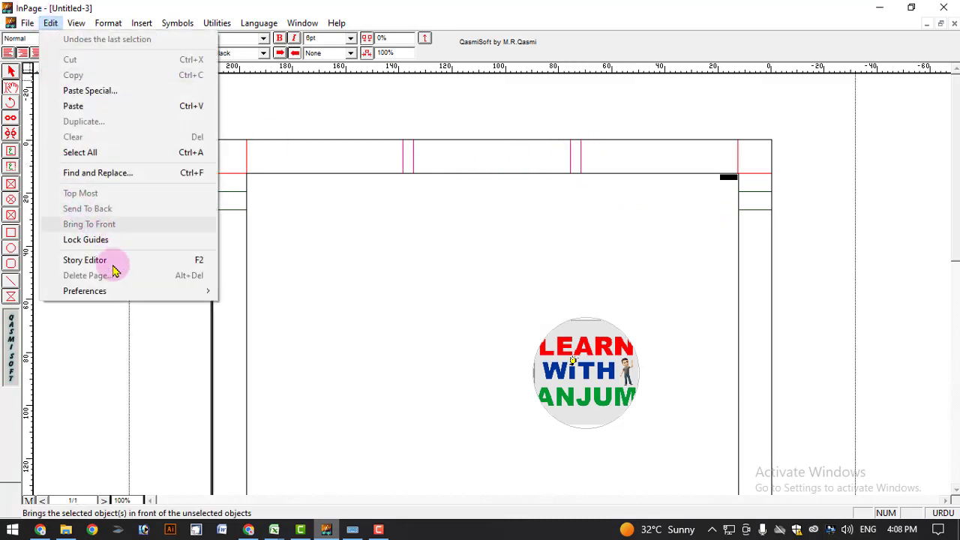
pyautogui.moveTo(122, 290)
pyautogui.click(255, 290)
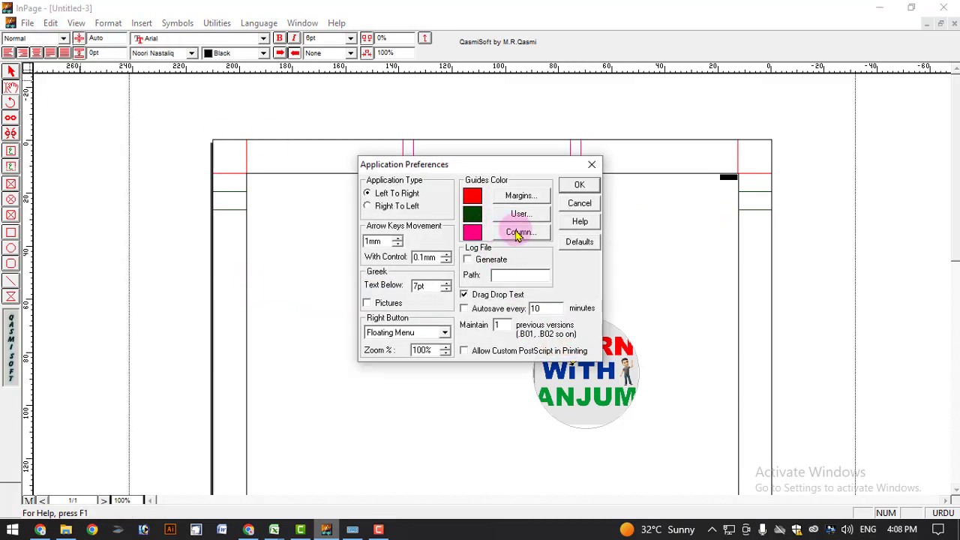
pyautogui.click(517, 233)
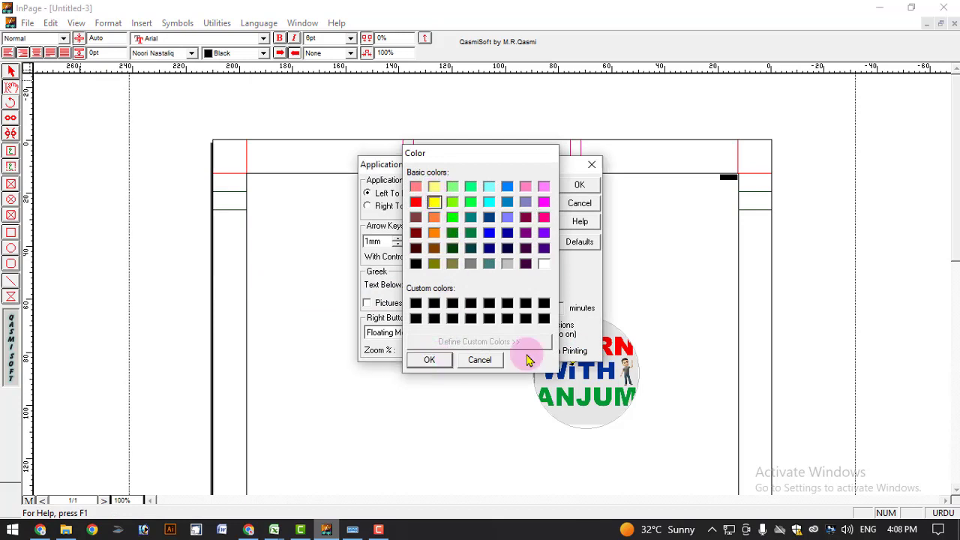
pyautogui.press('Escape')
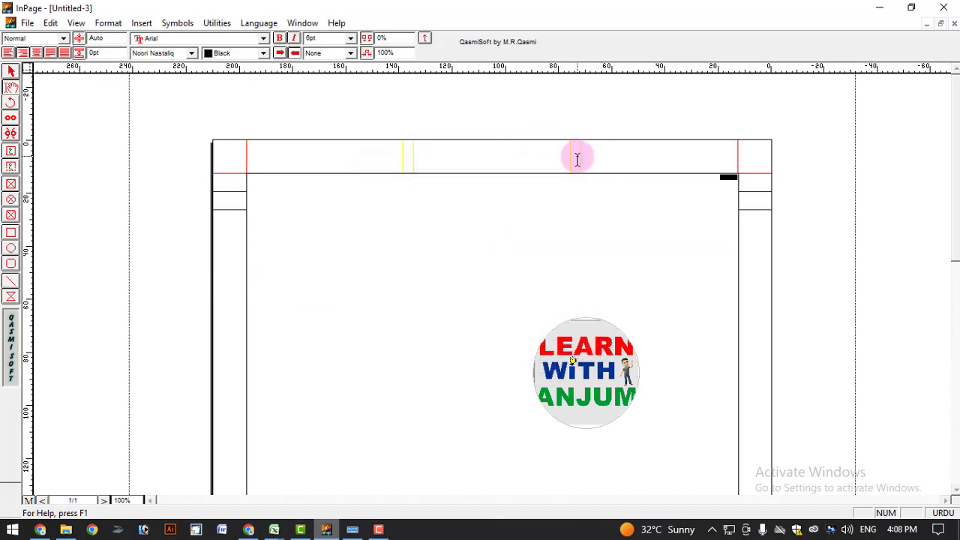
# - Bring up the Document Preferences dialog
pyautogui.click(50, 22)
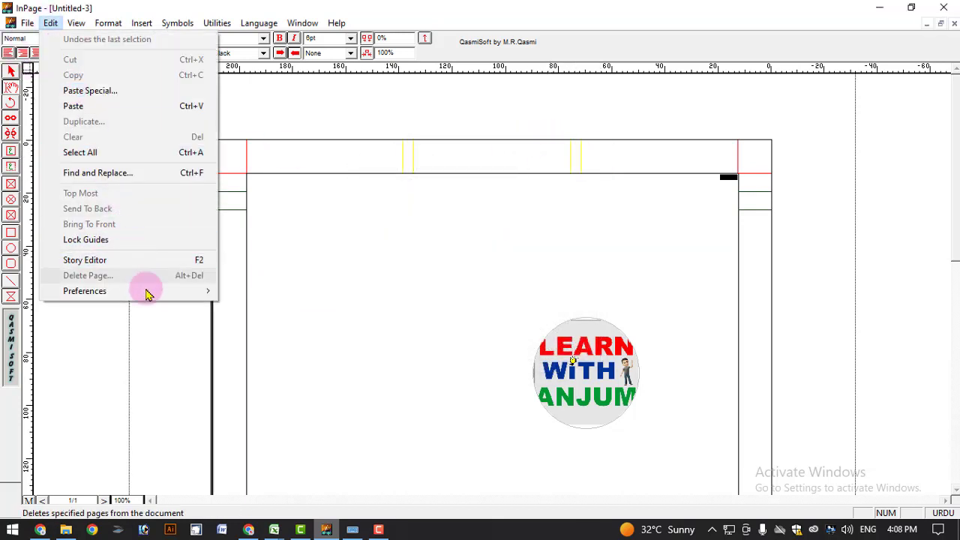
pyautogui.moveTo(150, 291)
pyautogui.click(248, 304)
# - Turn on autosave every 1 minute, keeping 1 previous version, and apply
pyautogui.click(578, 225)
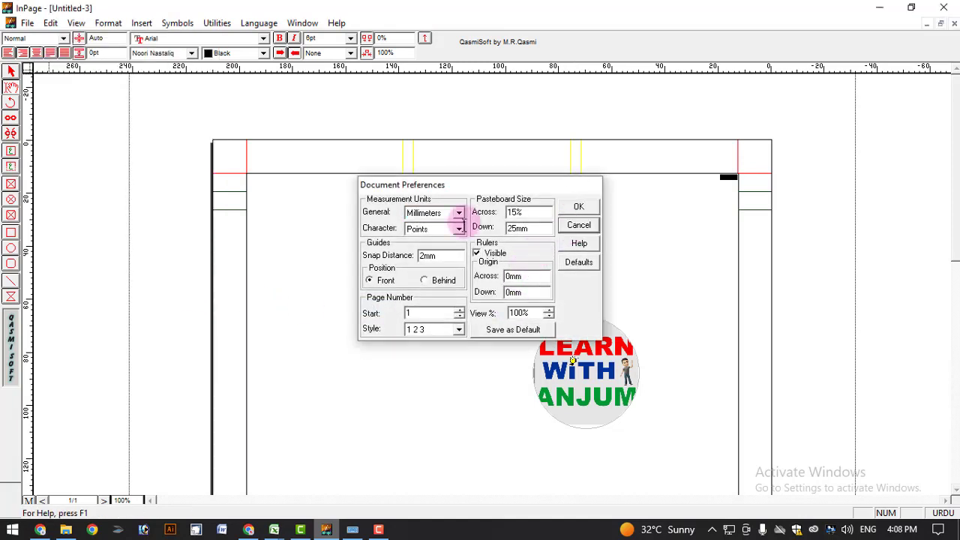
pyautogui.click(51, 22)
pyautogui.moveTo(128, 291)
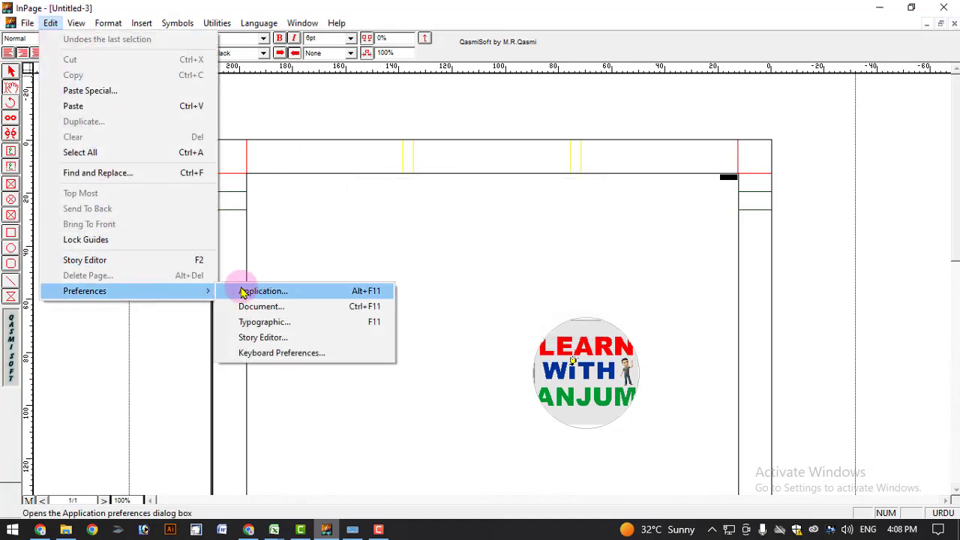
pyautogui.click(240, 289)
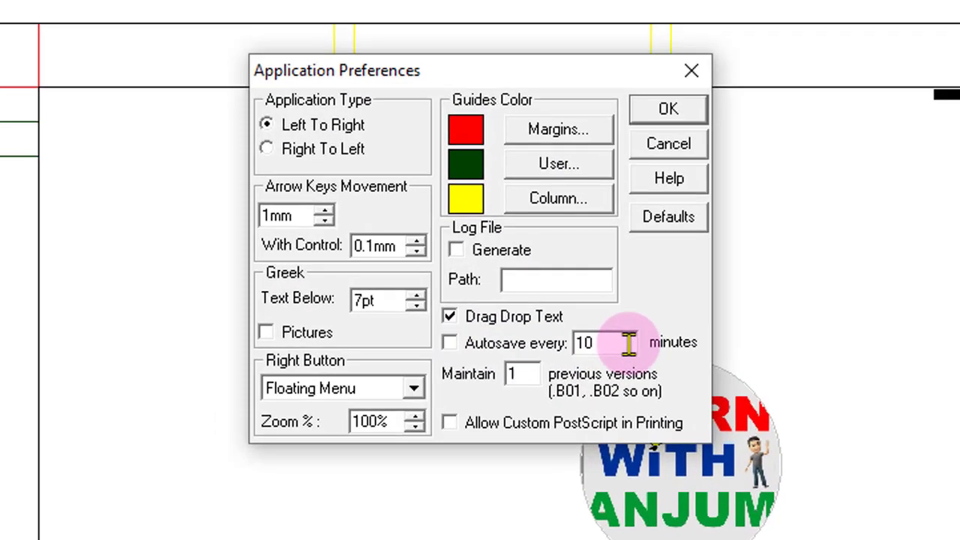
pyautogui.doubleClick(551, 308)
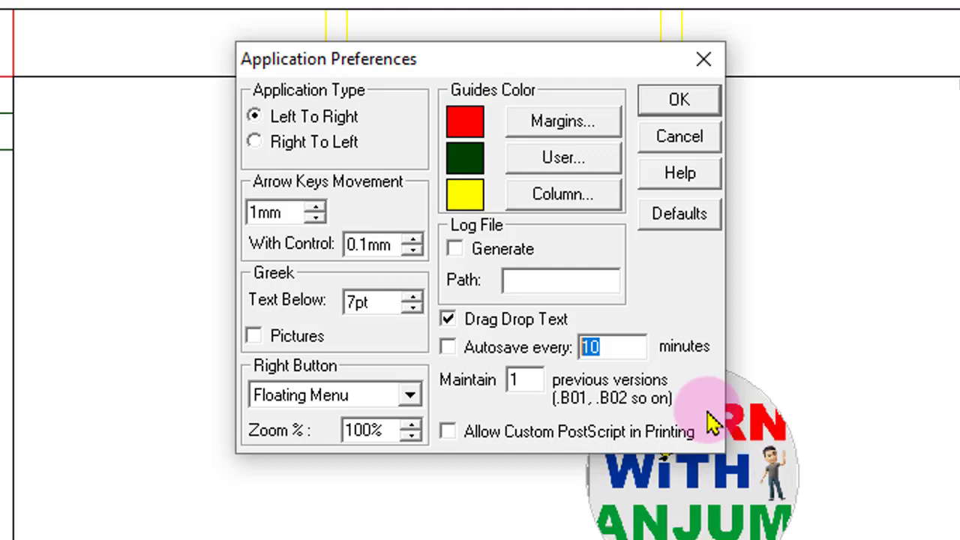
pyautogui.click(448, 348)
pyautogui.click(632, 347)
pyautogui.press('BackSpace')
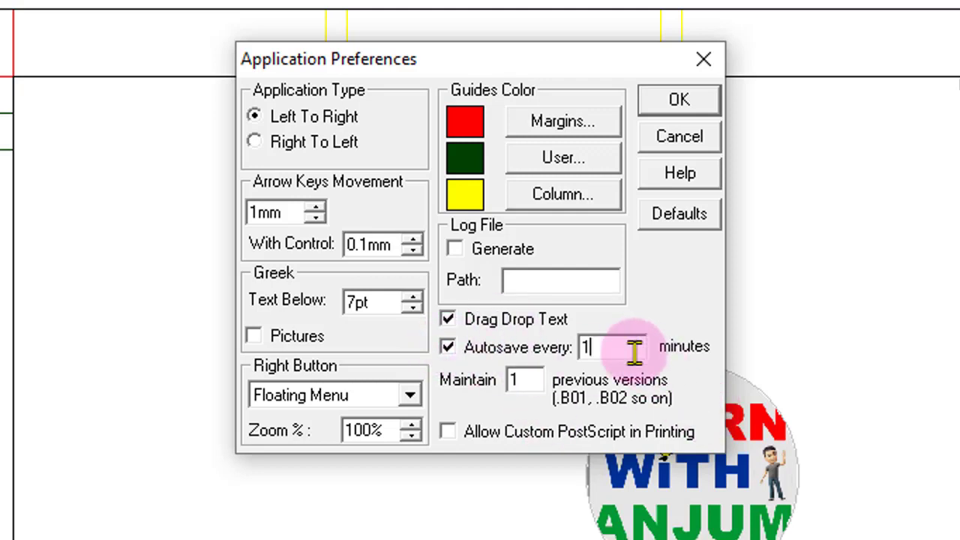
pyautogui.moveTo(606, 349); pyautogui.dragTo(563, 351)
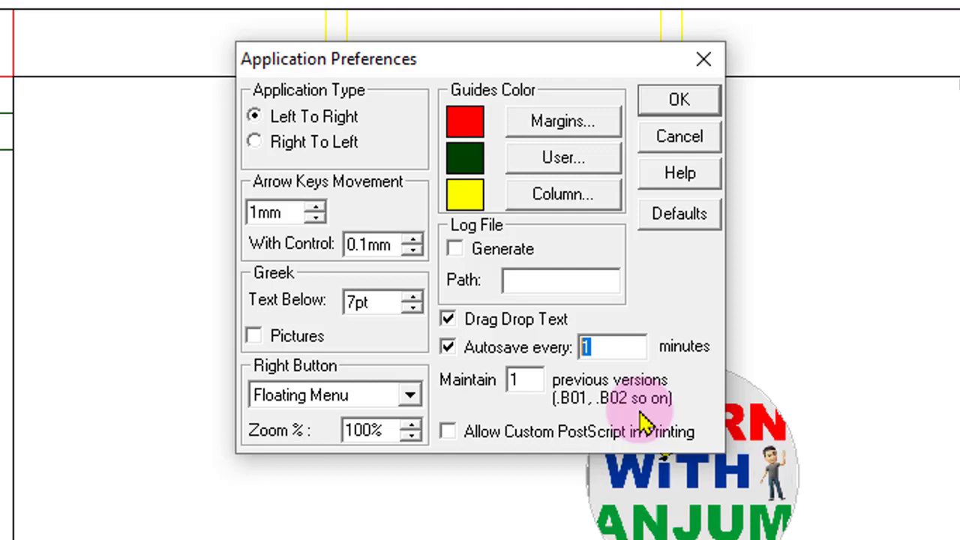
pyautogui.moveTo(527, 381); pyautogui.dragTo(468, 380)
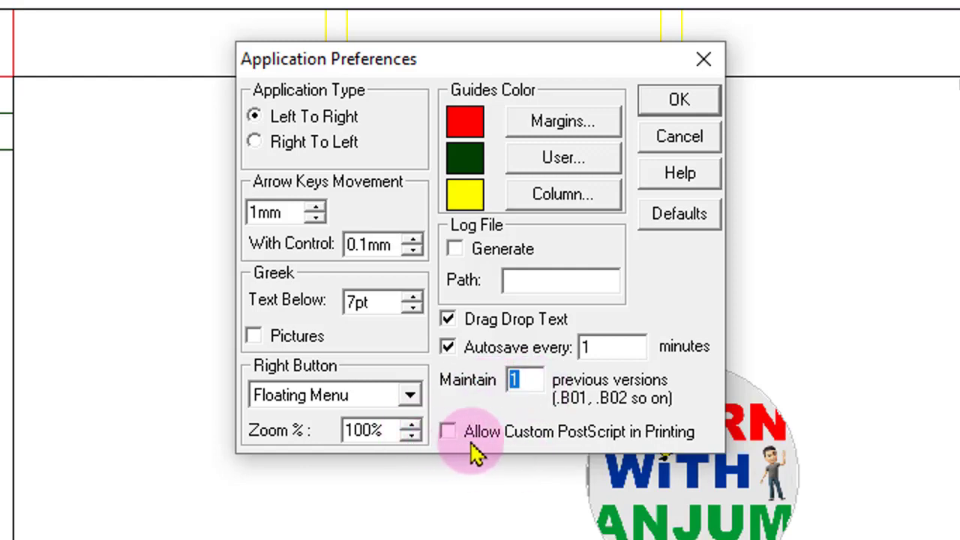
pyautogui.click(688, 109)
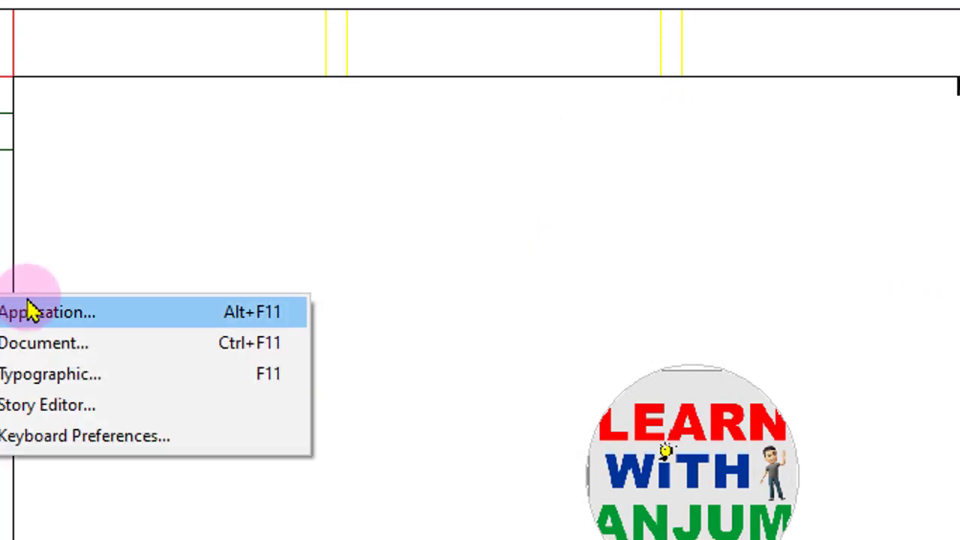
# - Review the Application Preferences settings, dismiss the news panel, and confirm with OK
pyautogui.click(78, 318)
pyautogui.moveTo(638, 67)
pyautogui.mouseDown()
pyautogui.moveTo(714, 139)
pyautogui.moveTo(631, 200)
pyautogui.mouseUp()
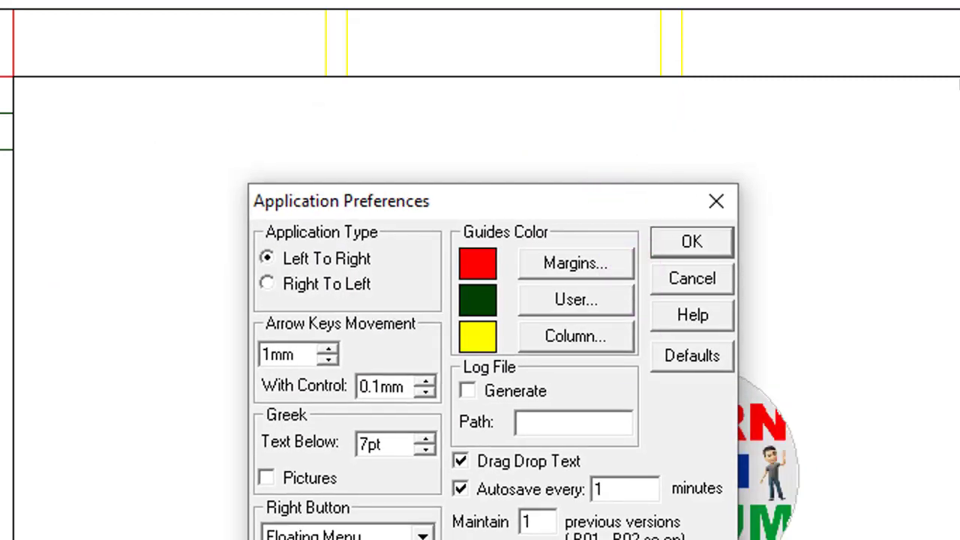
pyautogui.press('super+w')
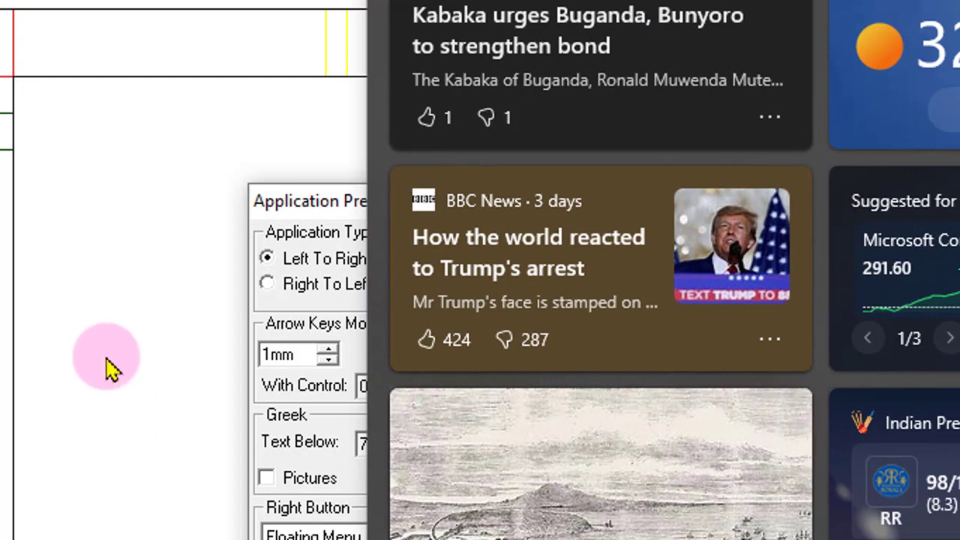
pyautogui.click(107, 365)
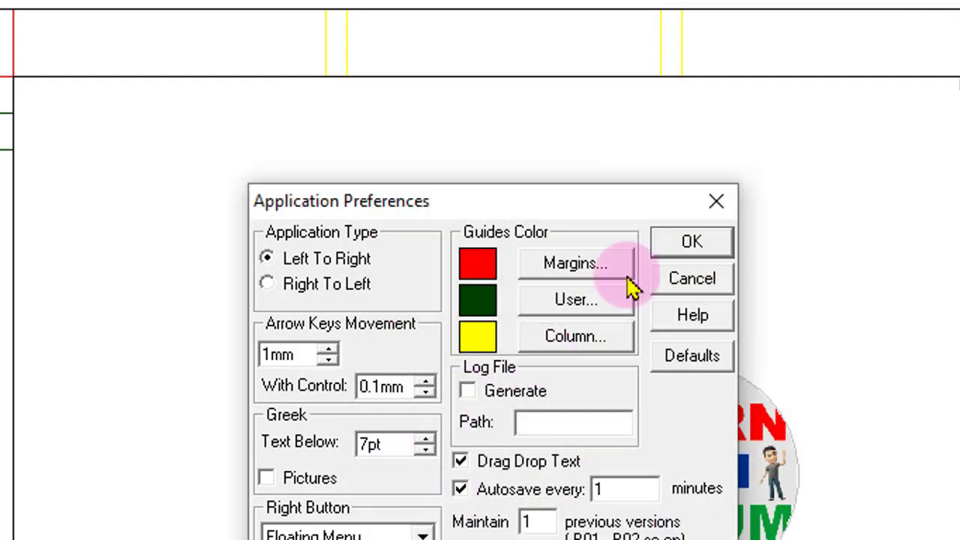
pyautogui.click(698, 246)
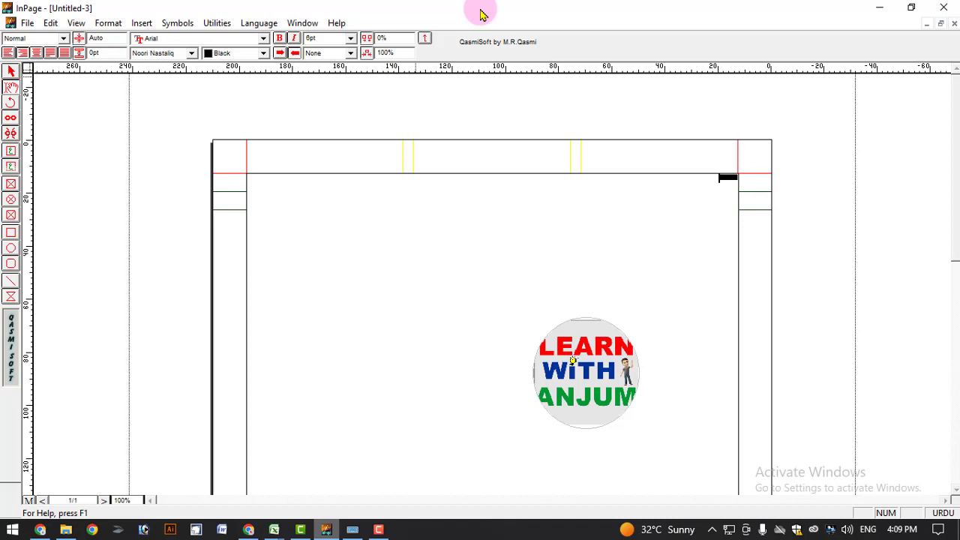
pyautogui.click(378, 530)
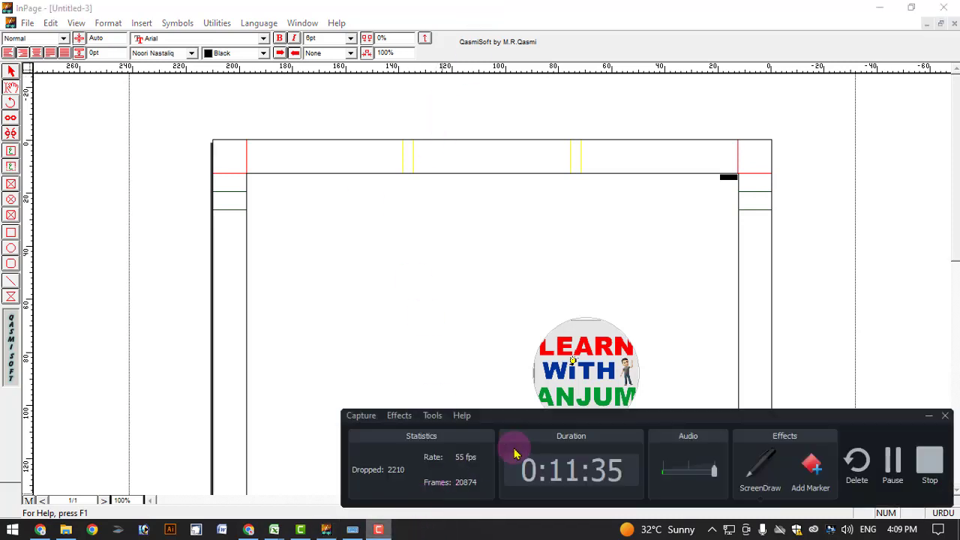
pyautogui.click(929, 461)
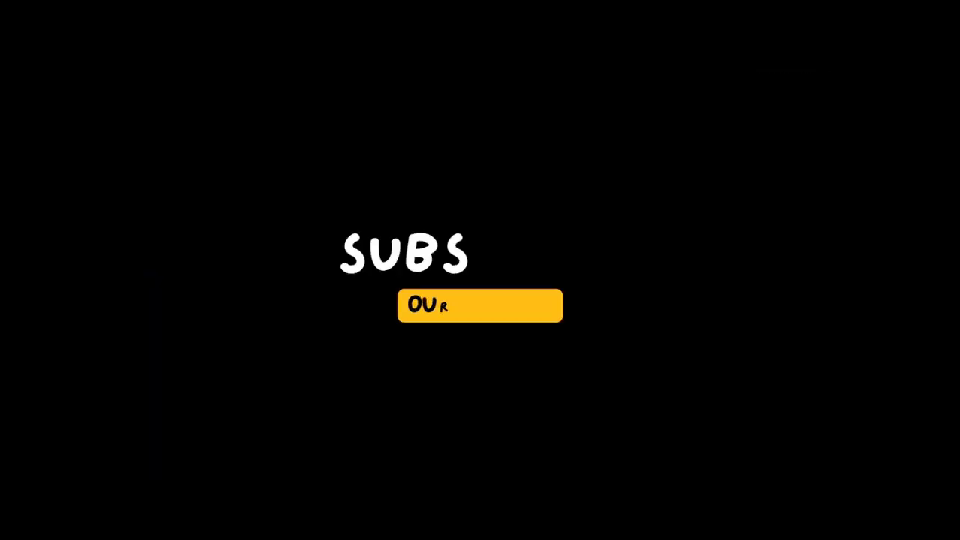